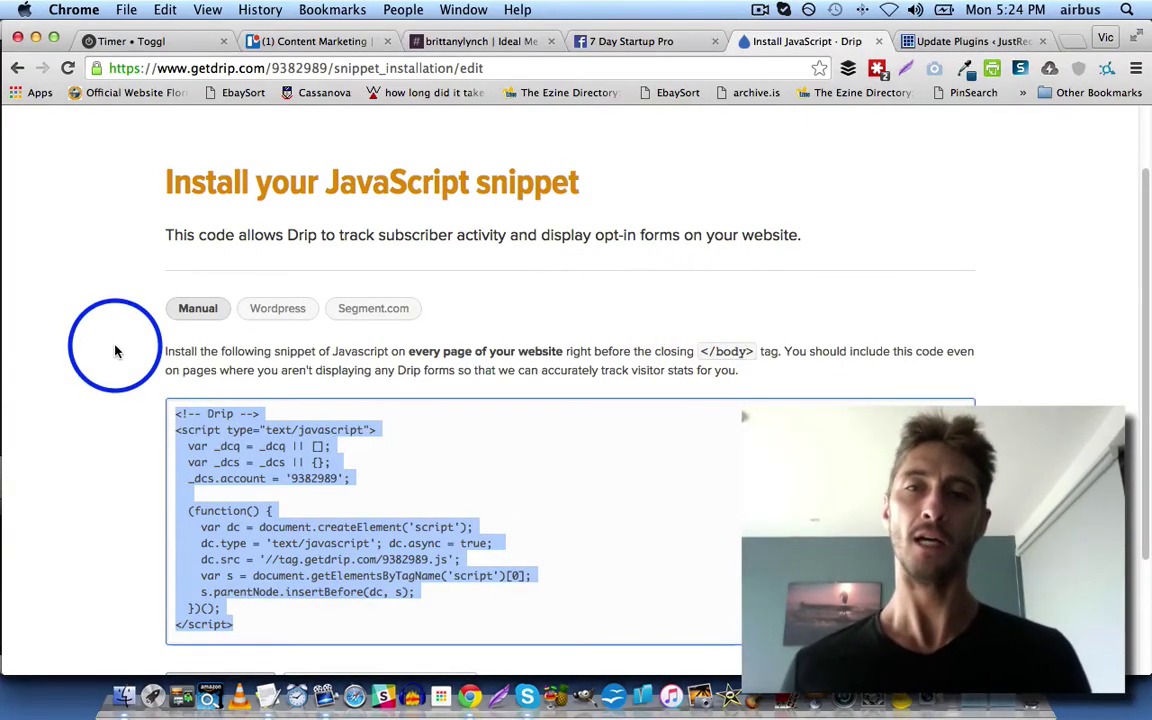
Step: Select the entire Drip JavaScript tracking snippet in the Manual code box for copying
{"action": "left_click", "coordinate": [47, 269]}
{"action": "scroll", "coordinate": [52, 277], "scroll_direction": "down", "scroll_amount": 1}
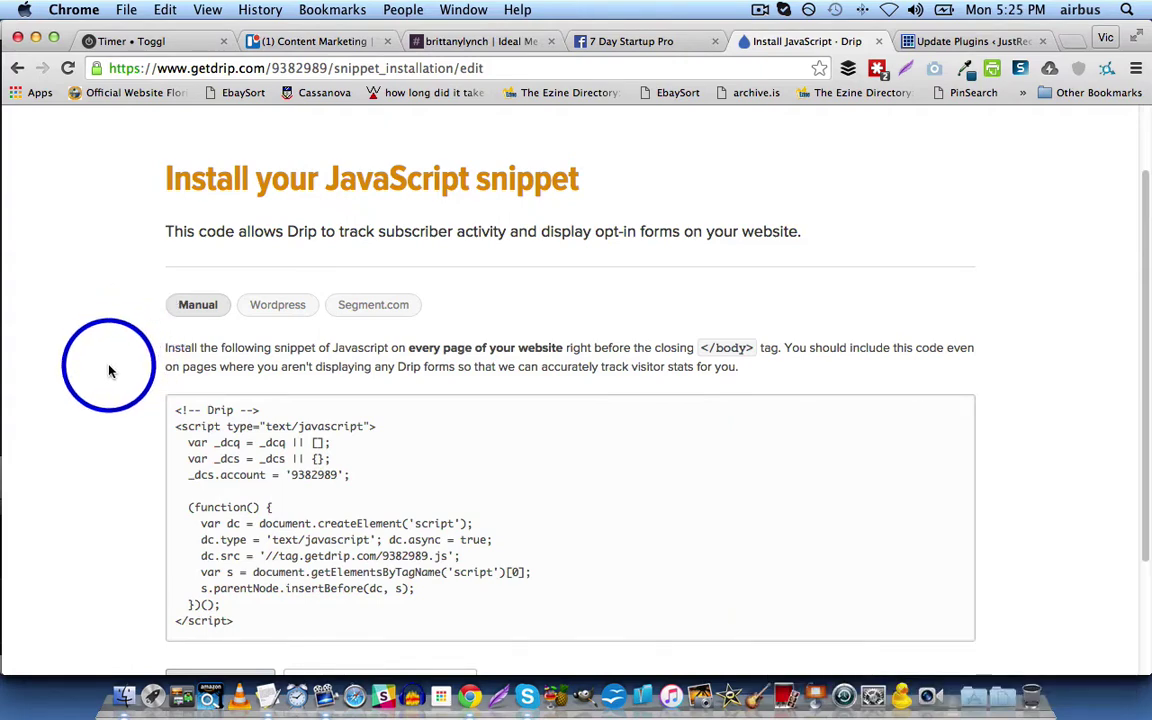
{"action": "left_click", "coordinate": [231, 455]}
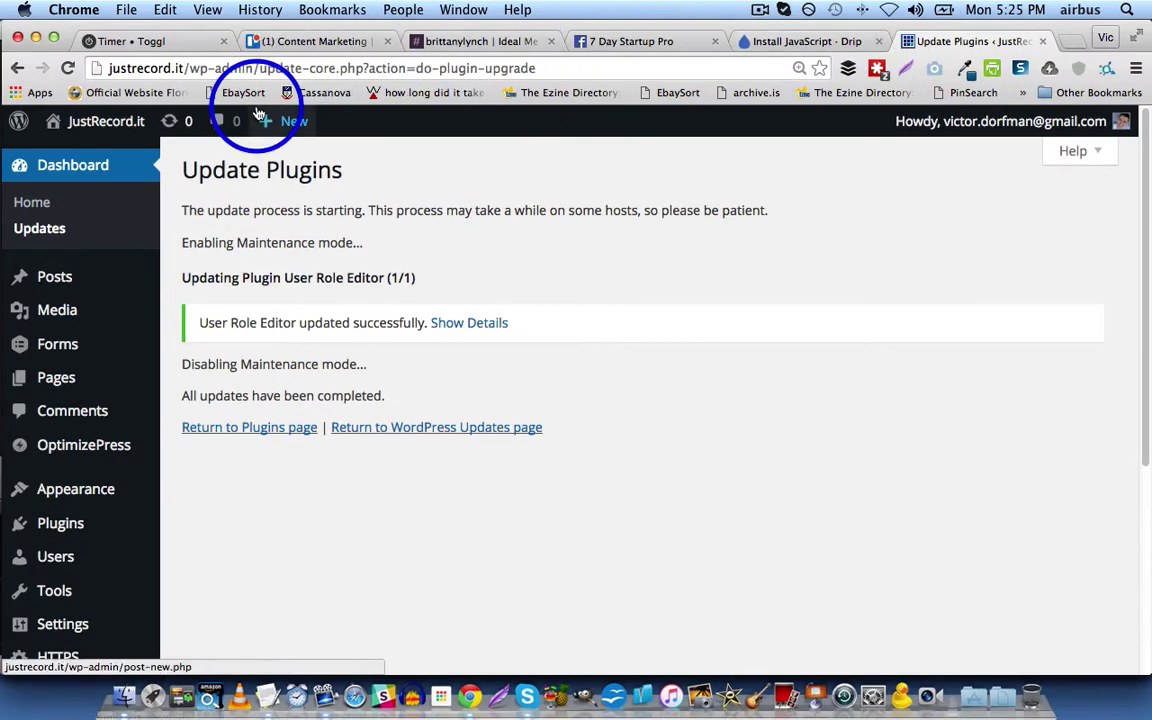
Step: Bring up the Analytics and Tracking settings in the OptimizePress dashboard
{"action": "mouse_move", "coordinate": [104, 446]}
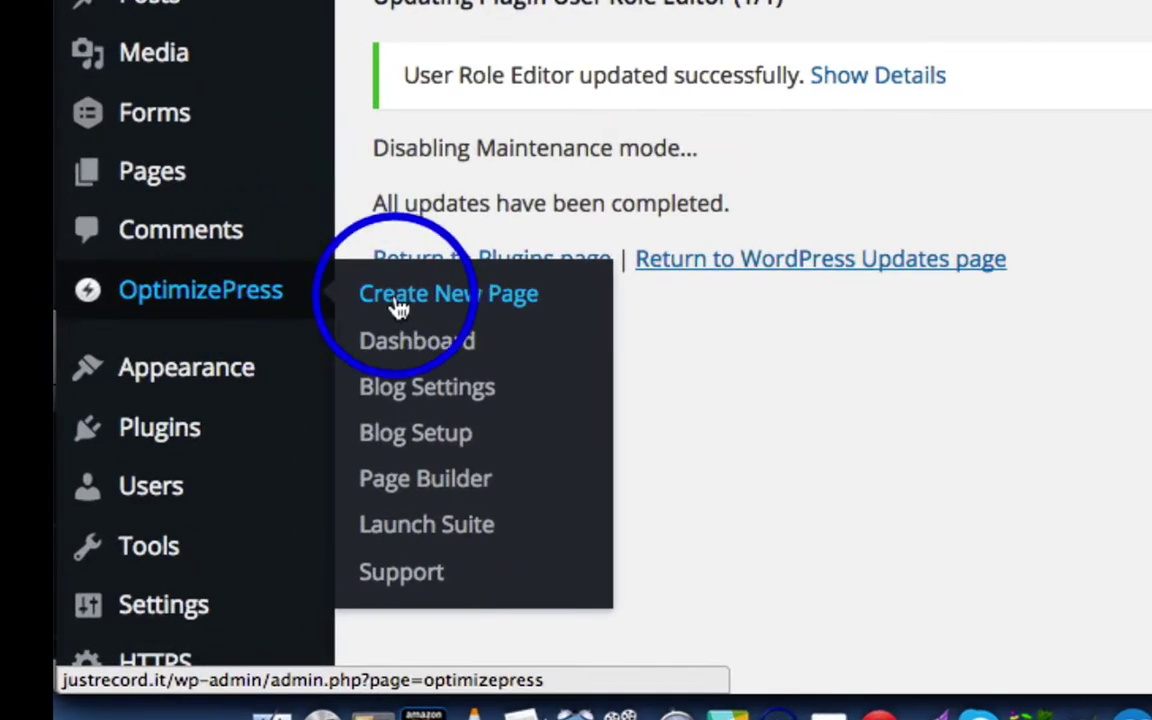
{"action": "left_click", "coordinate": [430, 352]}
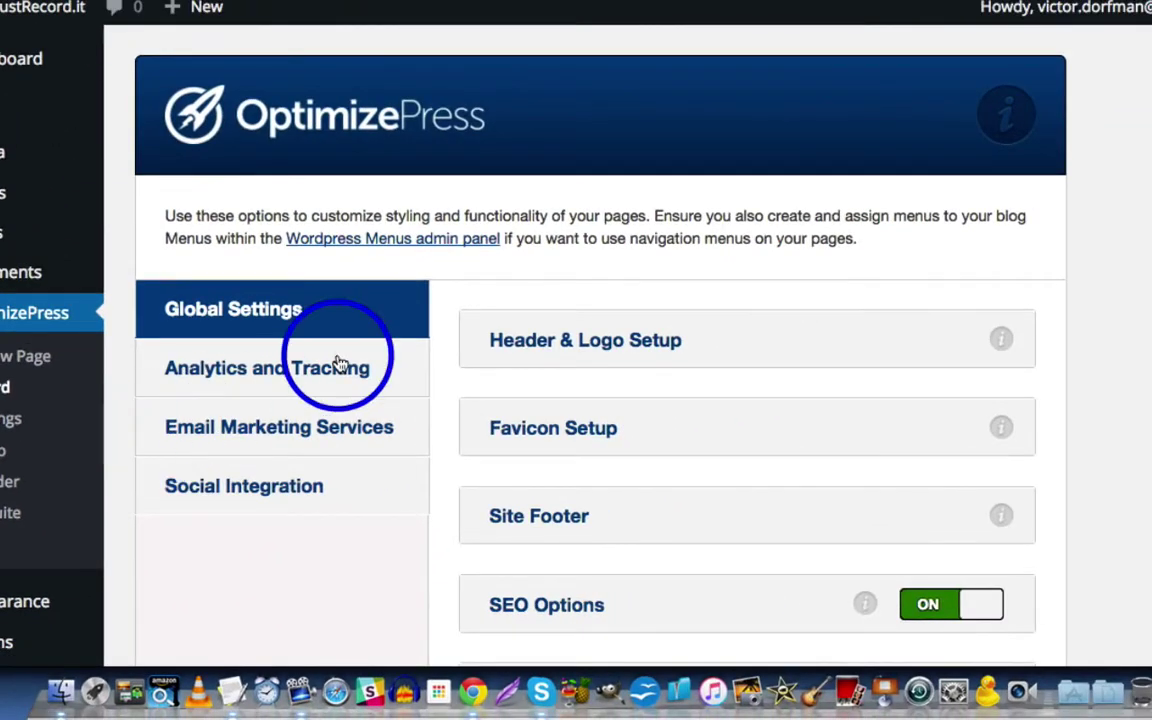
{"action": "left_click", "coordinate": [347, 373]}
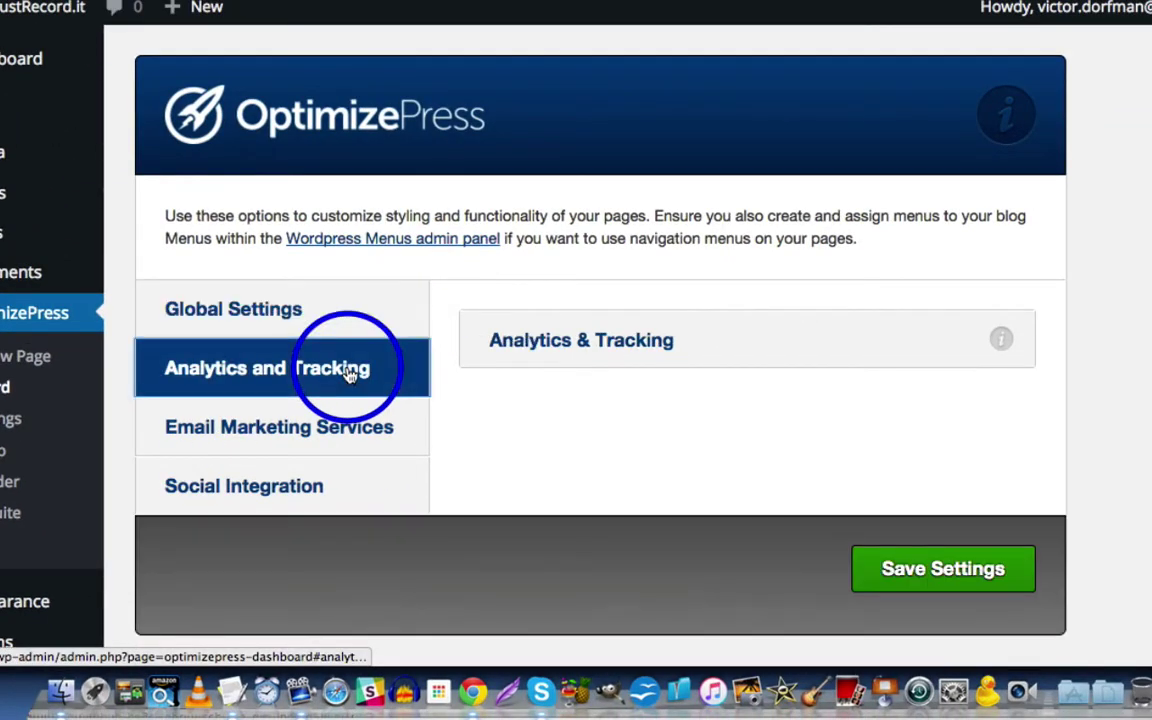
{"action": "left_click", "coordinate": [586, 340]}
Step: Paste the Drip tracking script into the Other Tracking Codes box
{"action": "scroll", "coordinate": [1034, 213], "scroll_direction": "down", "scroll_amount": 3}
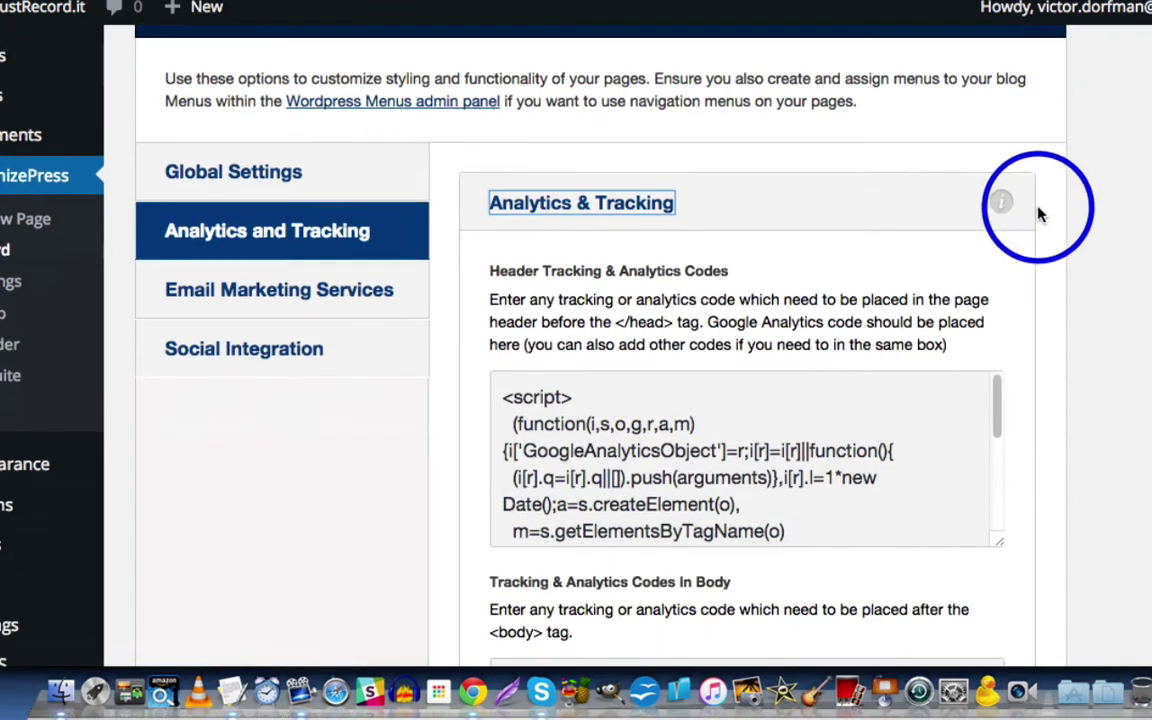
{"action": "scroll", "coordinate": [1118, 212], "scroll_direction": "down", "scroll_amount": 1}
{"action": "scroll", "coordinate": [1118, 212], "scroll_direction": "down", "scroll_amount": 5}
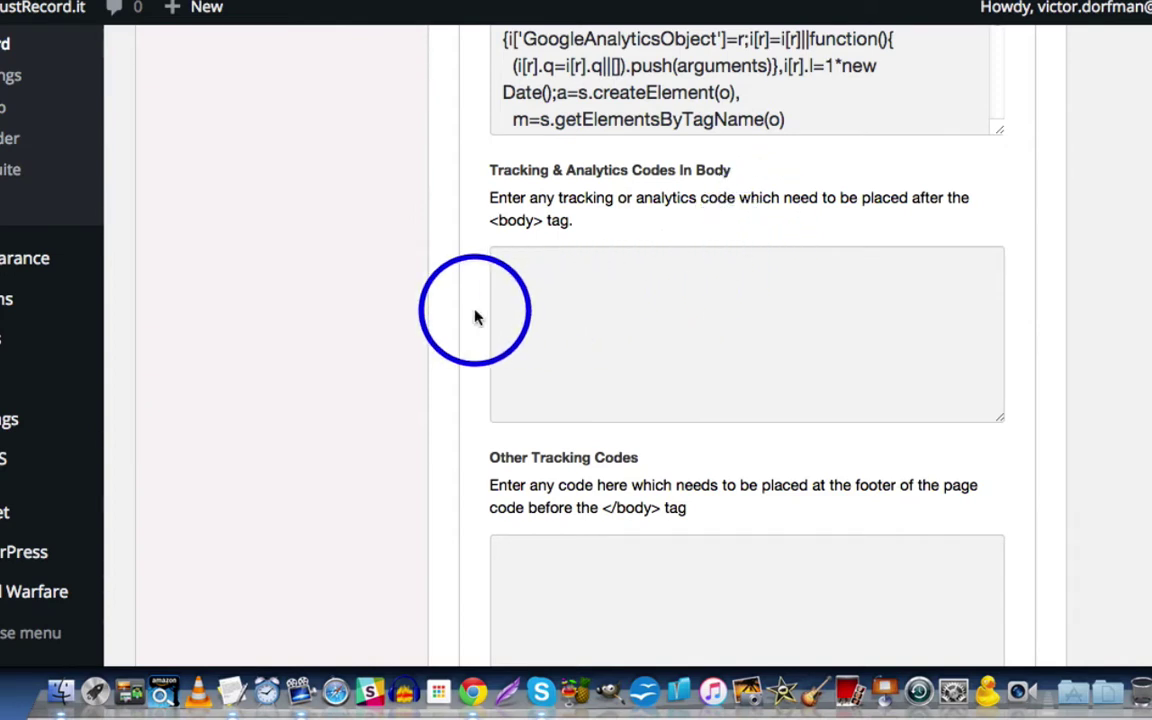
{"action": "scroll", "coordinate": [458, 355], "scroll_direction": "down", "scroll_amount": 5}
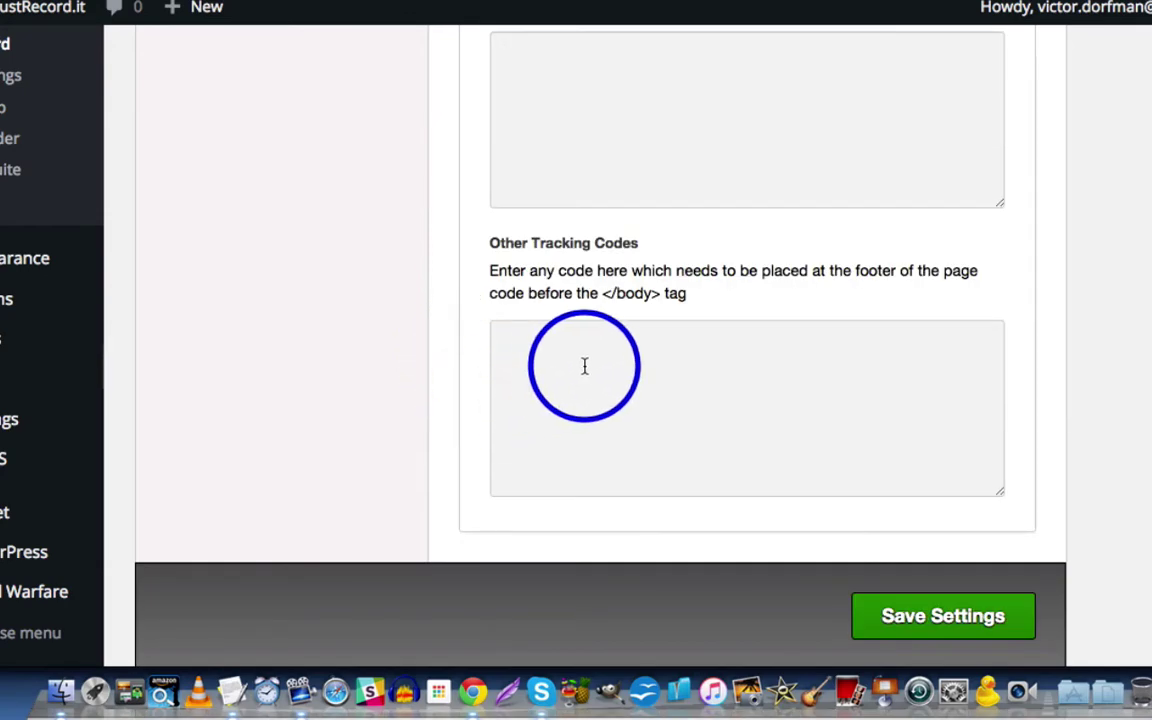
{"action": "left_click", "coordinate": [578, 365]}
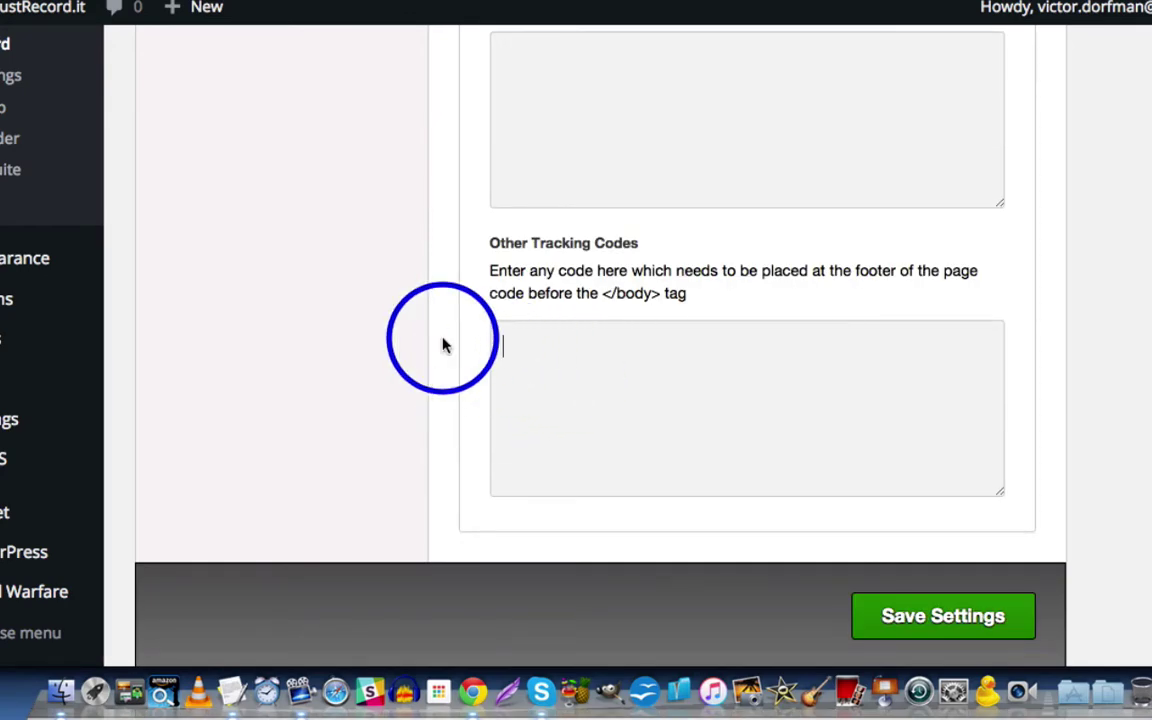
{"action": "key", "text": "super+v"}
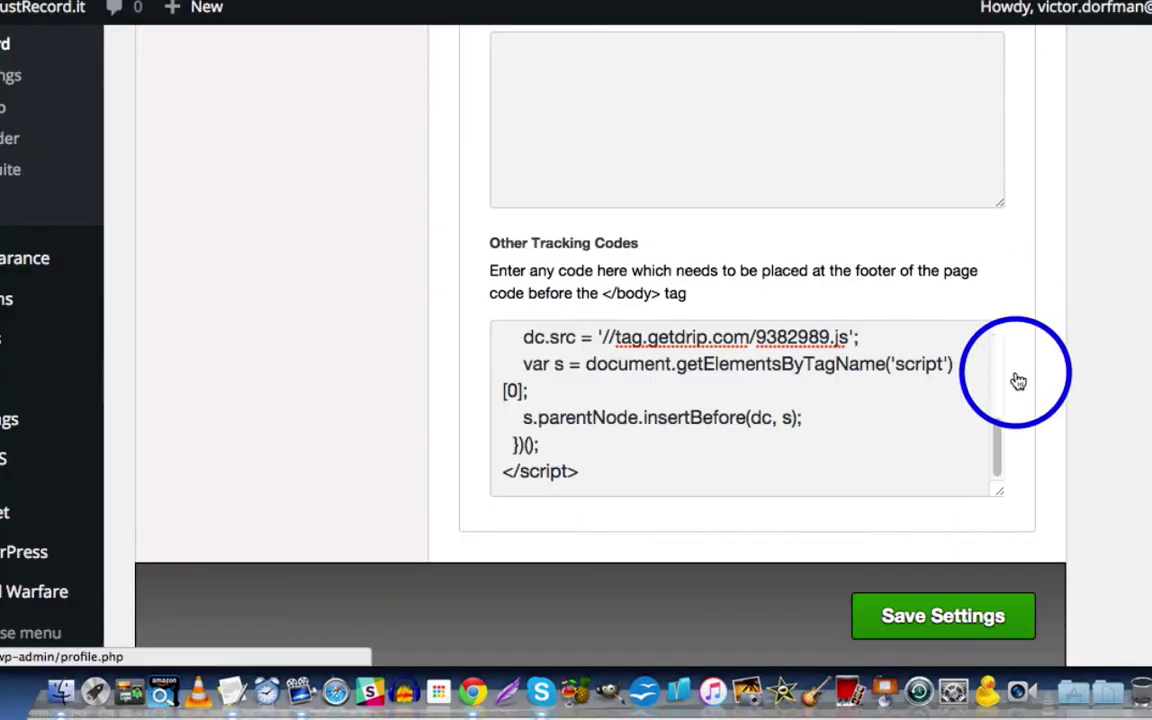
{"action": "scroll", "coordinate": [1016, 309], "scroll_direction": "down", "scroll_amount": 2}
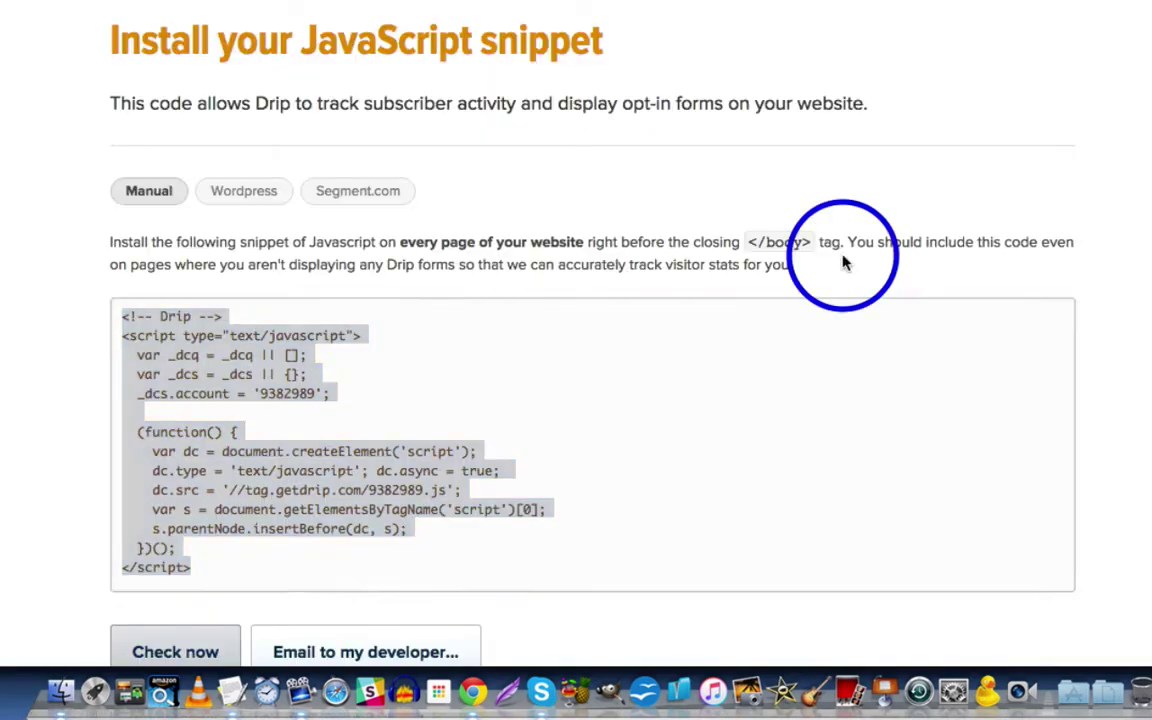
{"action": "scroll", "coordinate": [801, 512], "scroll_direction": "down", "scroll_amount": 3}
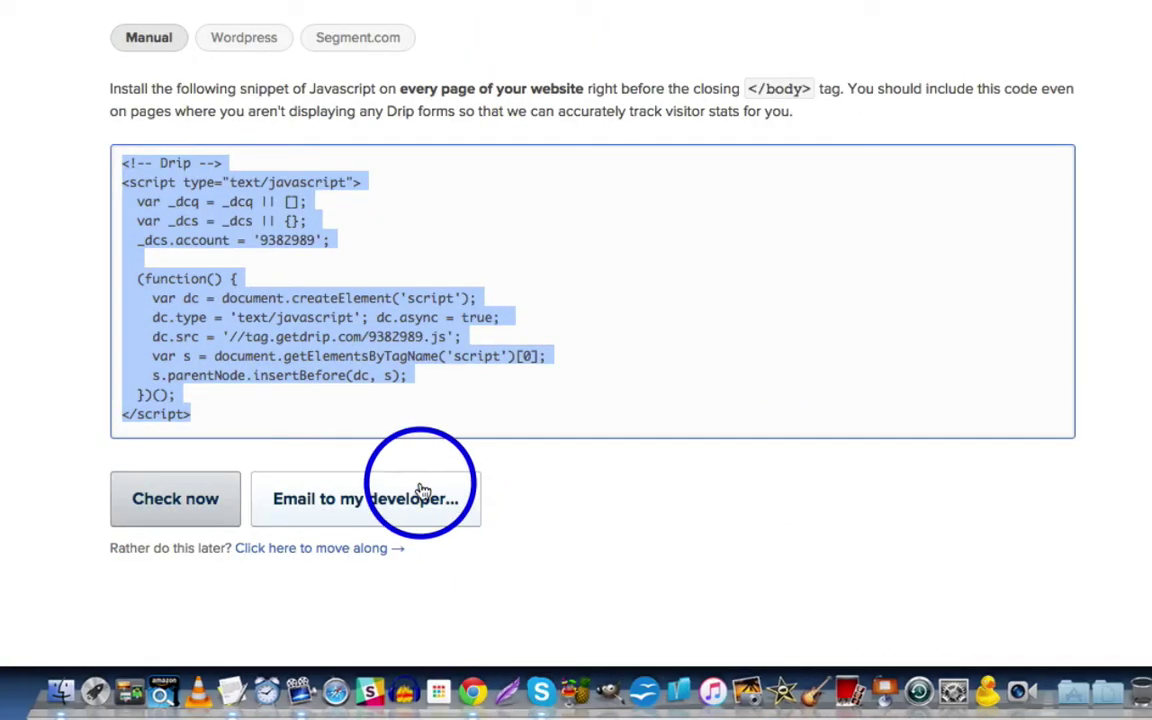
Step: Move past snippet installation and set up the account with the proposed Main Funnel workflow
{"action": "left_click", "coordinate": [357, 558]}
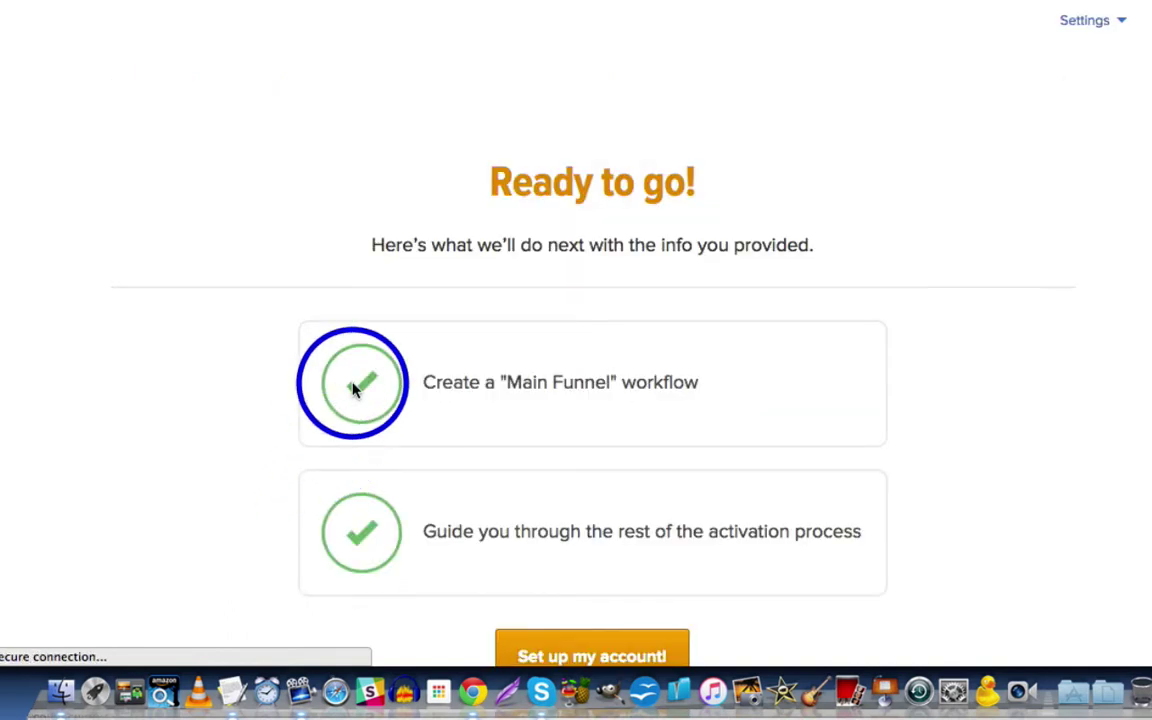
{"action": "scroll", "coordinate": [370, 400], "scroll_direction": "down", "scroll_amount": 3}
{"action": "left_click", "coordinate": [593, 518]}
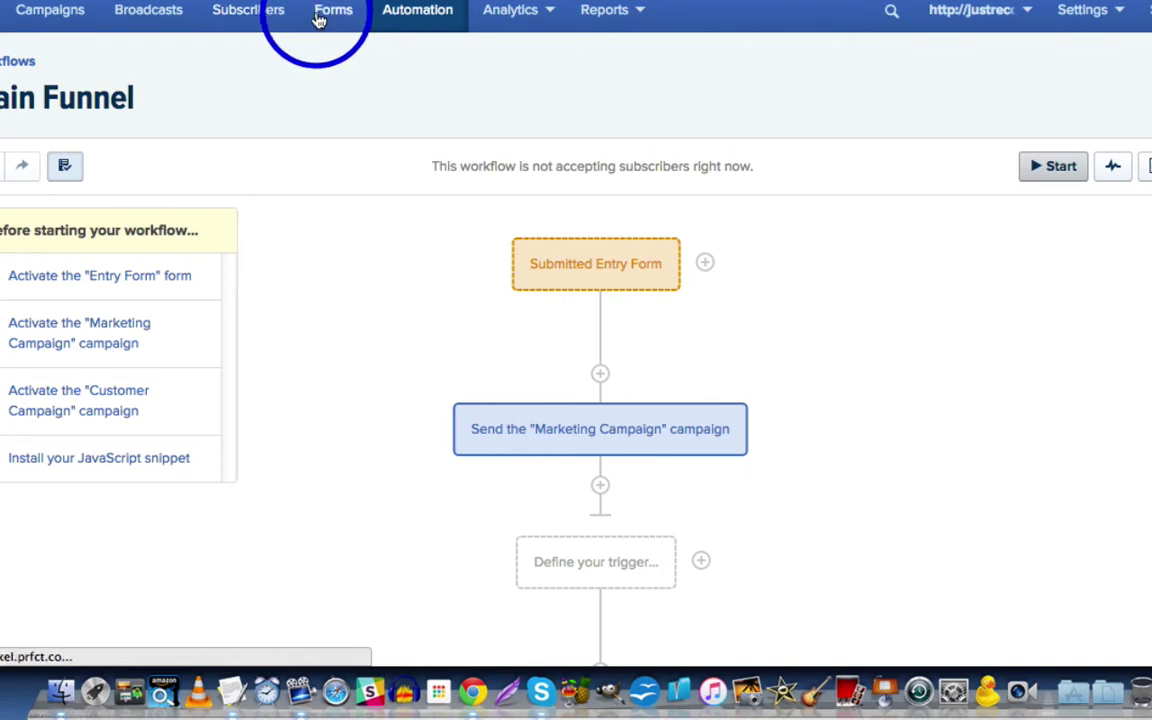
Step: Open the Entry Form from the Forms list and review its settings
{"action": "left_click", "coordinate": [318, 19]}
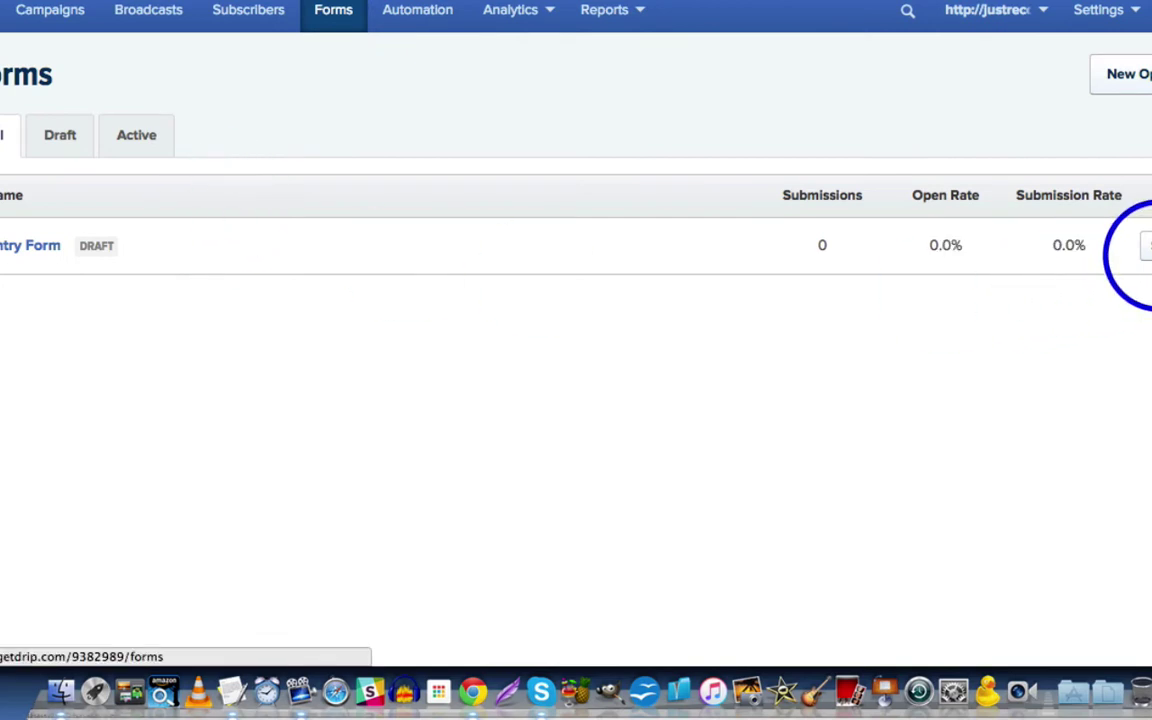
{"action": "left_click", "coordinate": [1148, 262]}
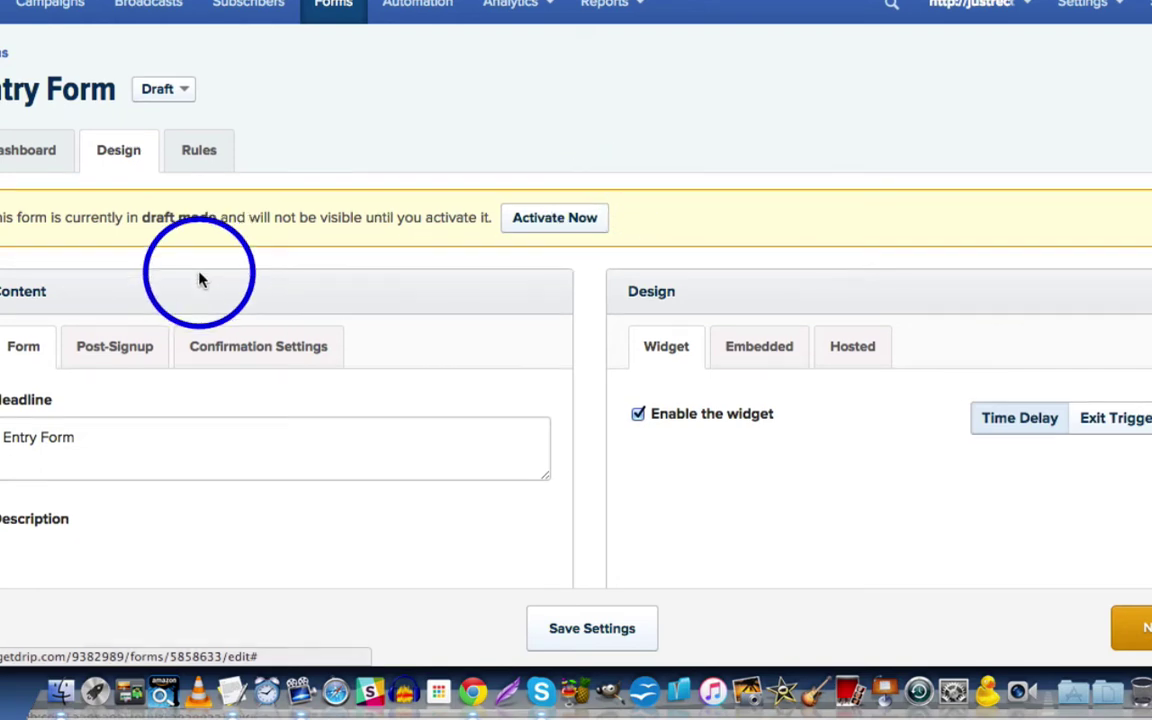
{"action": "scroll", "coordinate": [200, 285], "scroll_direction": "down", "scroll_amount": 5}
{"action": "scroll", "coordinate": [322, 235], "scroll_direction": "down", "scroll_amount": 3}
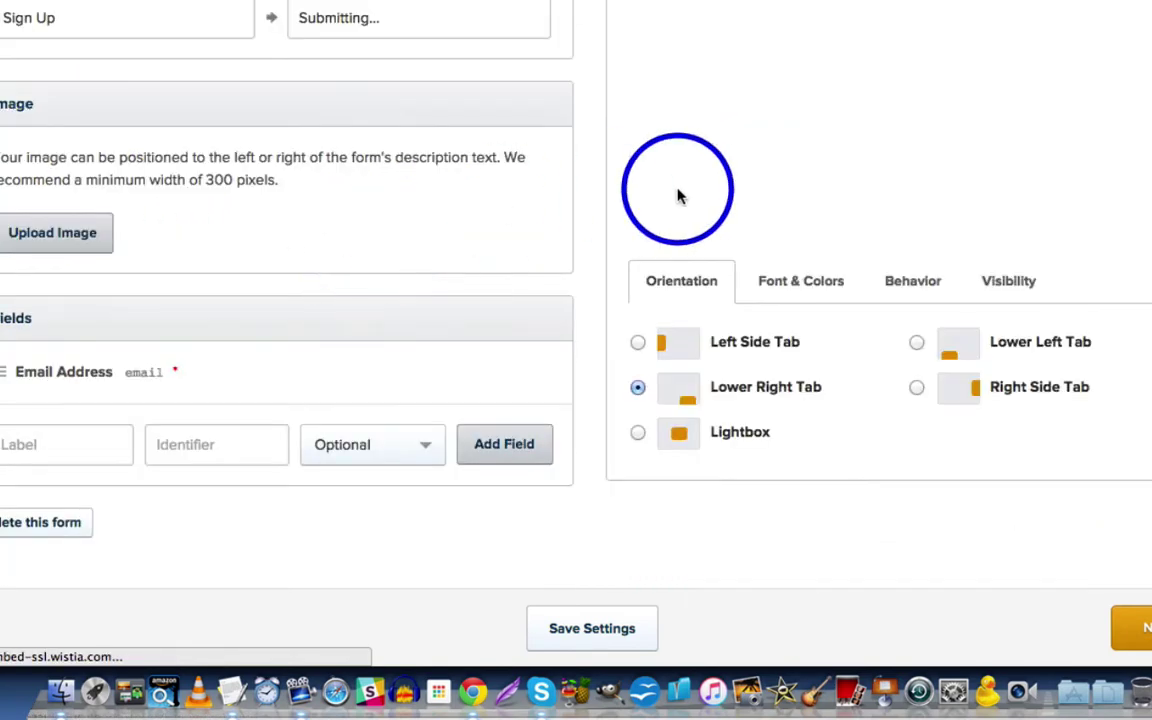
{"action": "scroll", "coordinate": [678, 196], "scroll_direction": "up", "scroll_amount": 10}
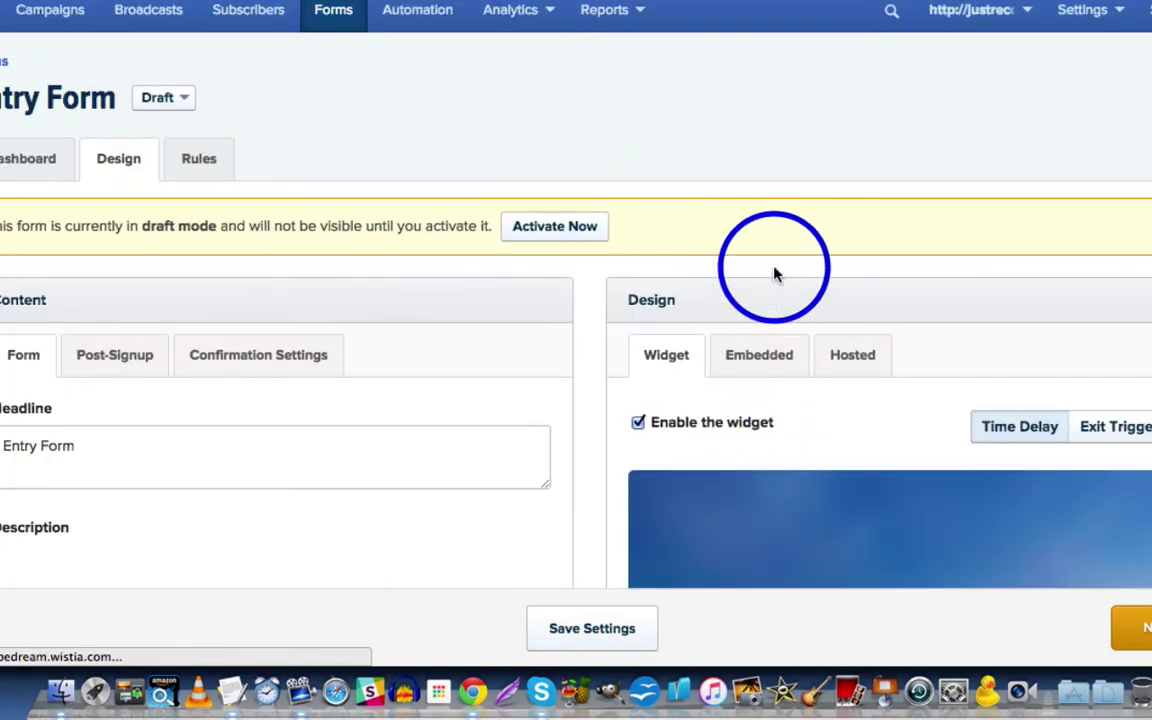
{"action": "scroll", "coordinate": [773, 271], "scroll_direction": "down", "scroll_amount": 5}
{"action": "scroll", "coordinate": [775, 272], "scroll_direction": "down", "scroll_amount": 2}
{"action": "scroll", "coordinate": [782, 203], "scroll_direction": "up", "scroll_amount": 3}
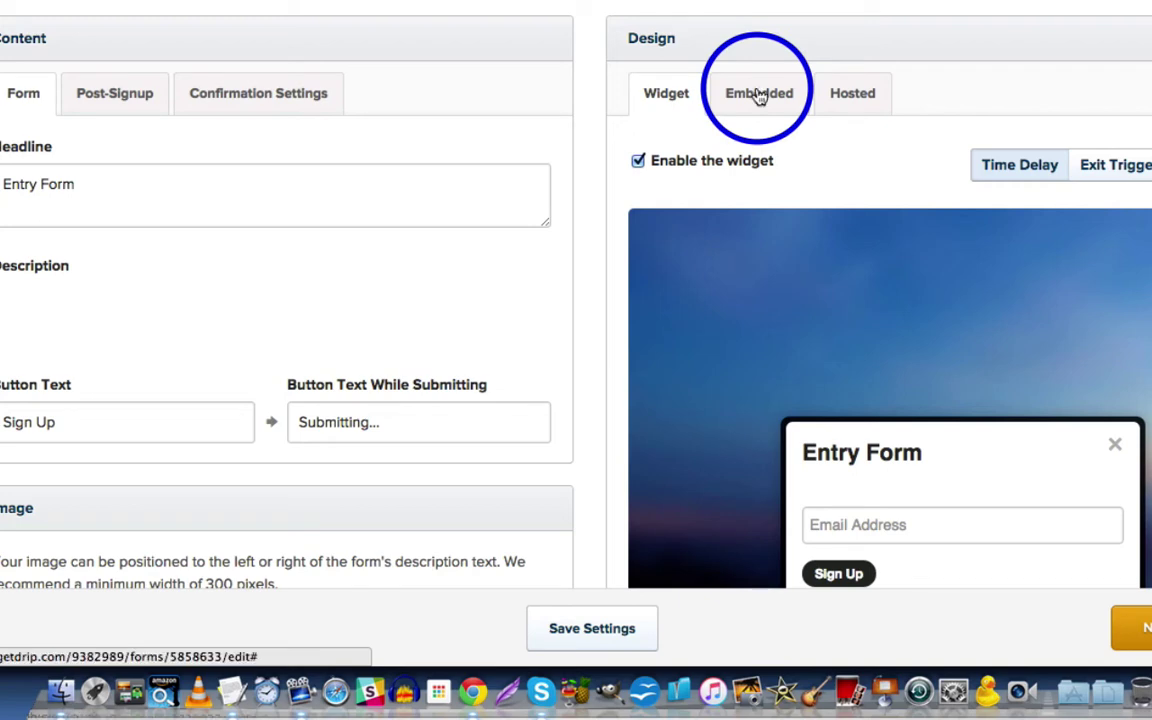
Step: View the Entry Form's embedded HTML code, then go back to the Widget preview
{"action": "left_click", "coordinate": [759, 95]}
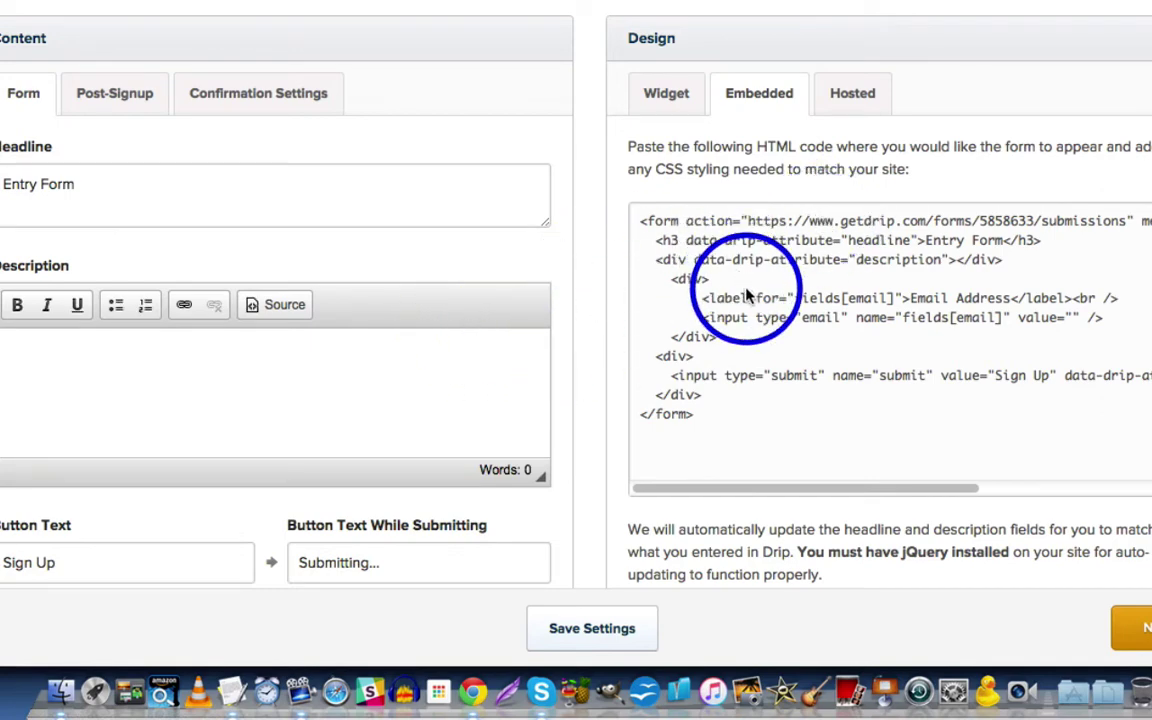
{"action": "left_click", "coordinate": [680, 100]}
{"action": "scroll", "coordinate": [406, 185], "scroll_direction": "up", "scroll_amount": 5}
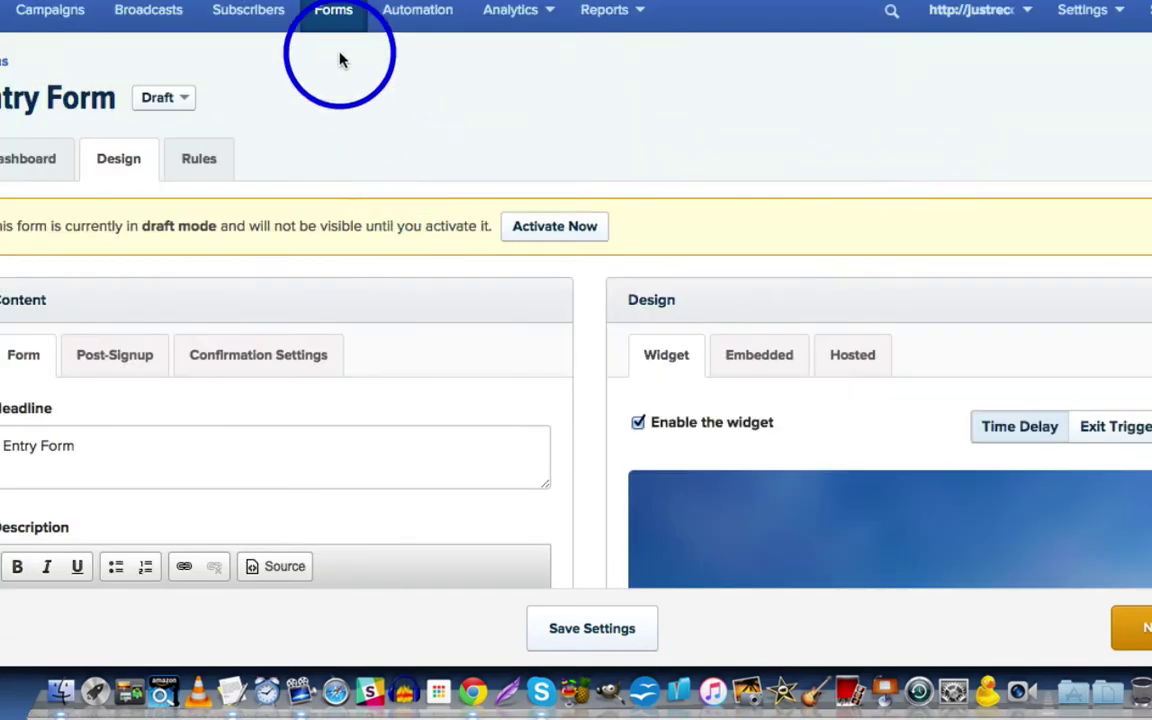
Step: Review Customer Campaign's settings and Opt-In Forms tab, then return to the Campaigns list
{"action": "left_click", "coordinate": [63, 16]}
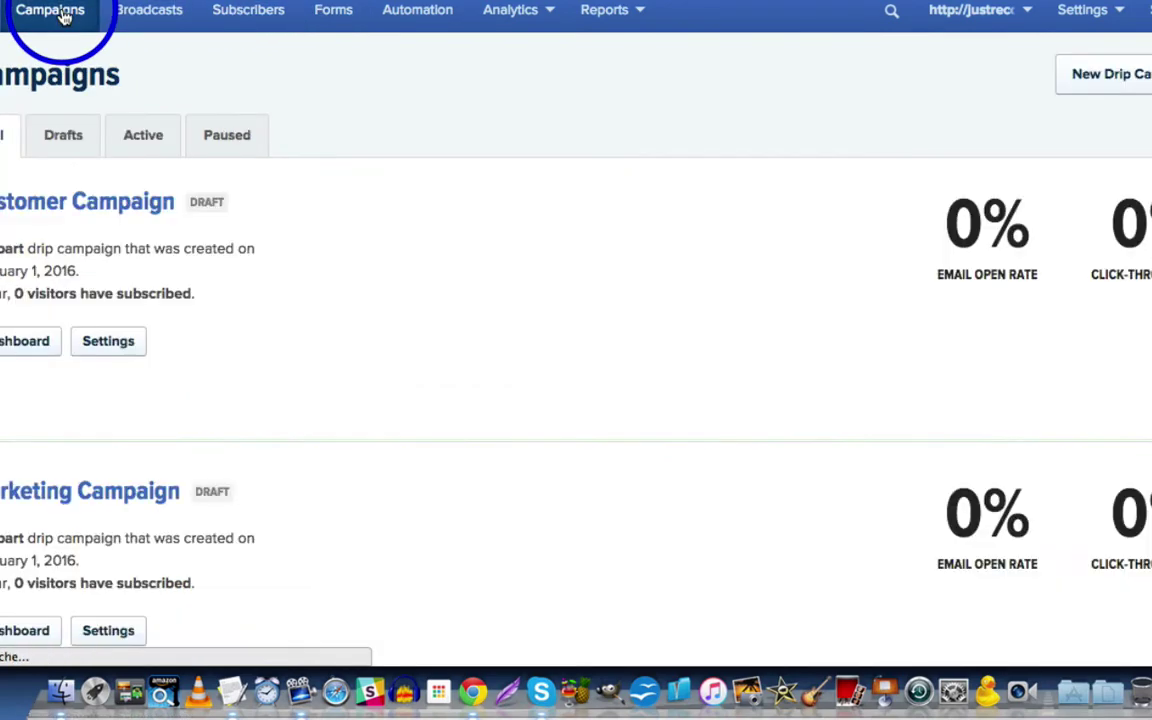
{"action": "left_click", "coordinate": [116, 326]}
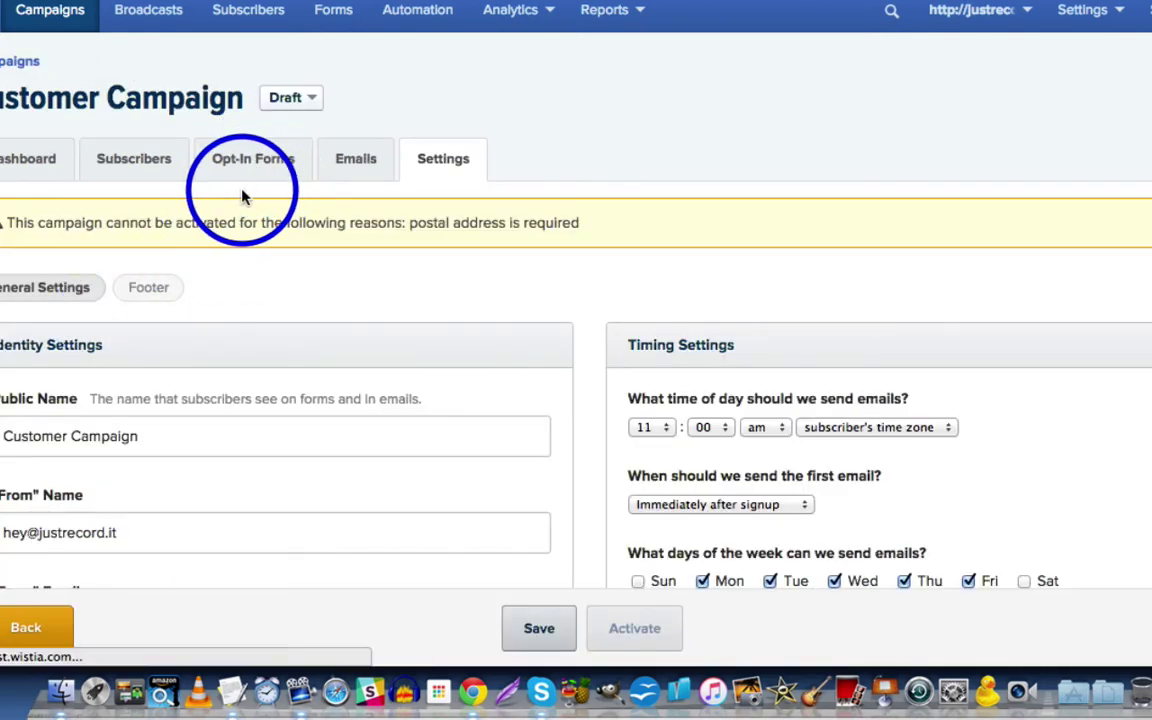
{"action": "scroll", "coordinate": [242, 190], "scroll_direction": "down", "scroll_amount": 10}
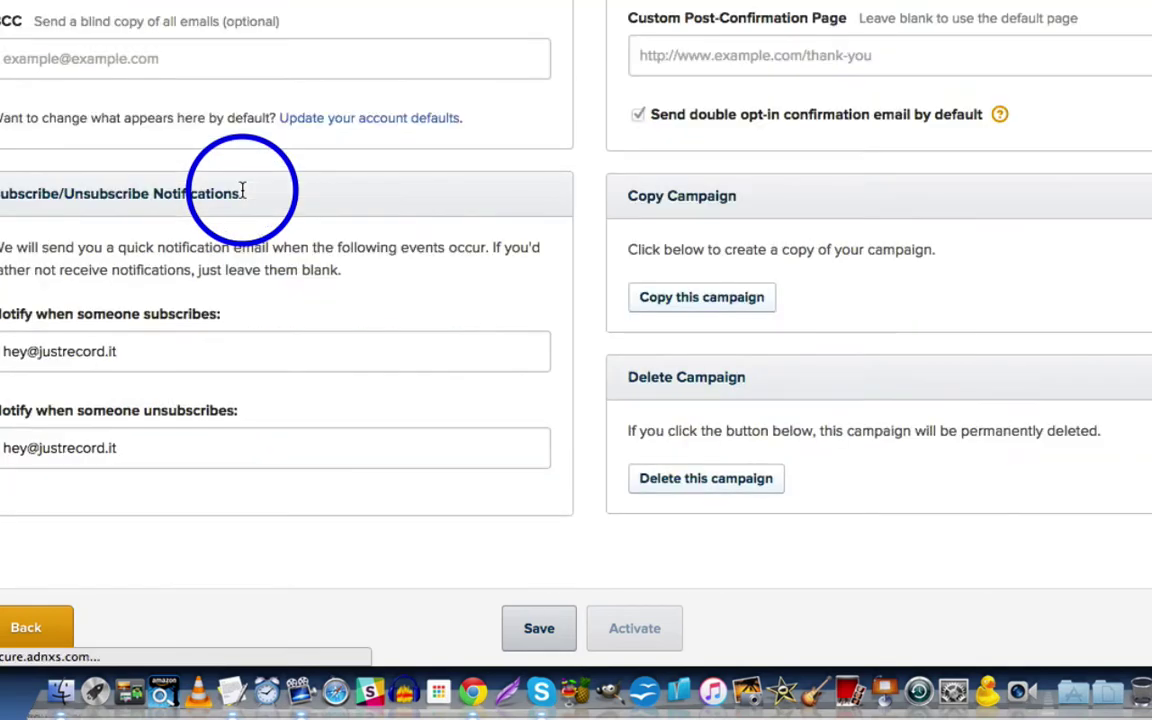
{"action": "scroll", "coordinate": [253, 167], "scroll_direction": "up", "scroll_amount": 10}
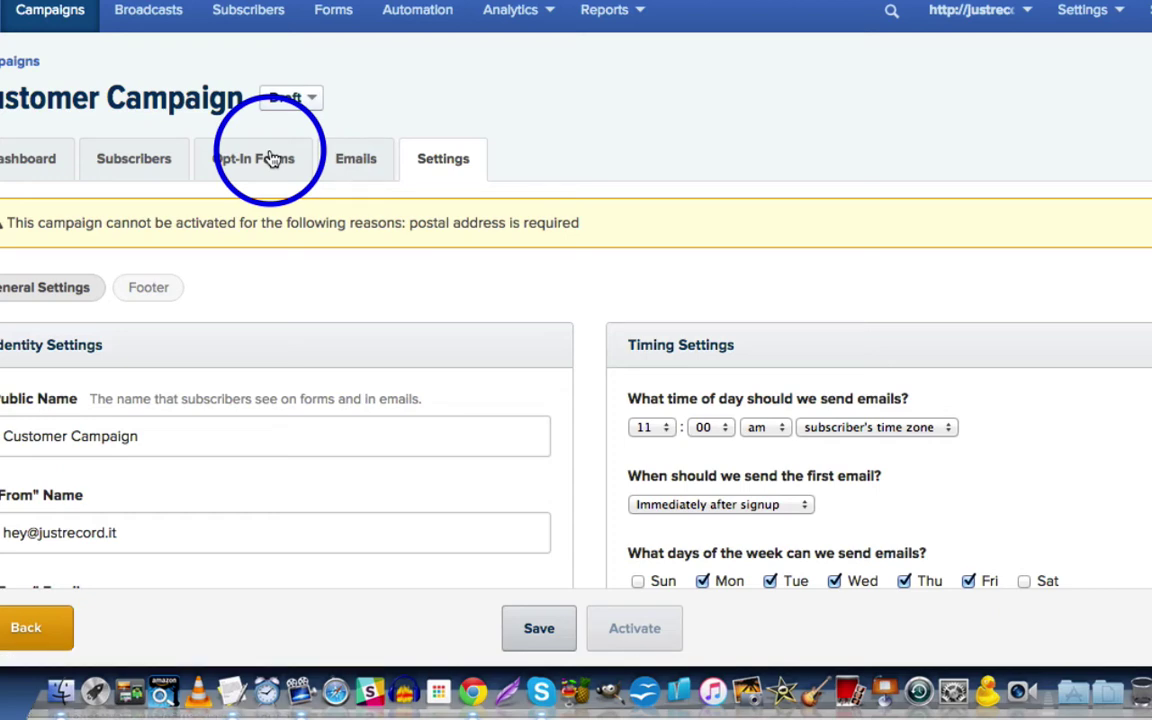
{"action": "left_click", "coordinate": [272, 160]}
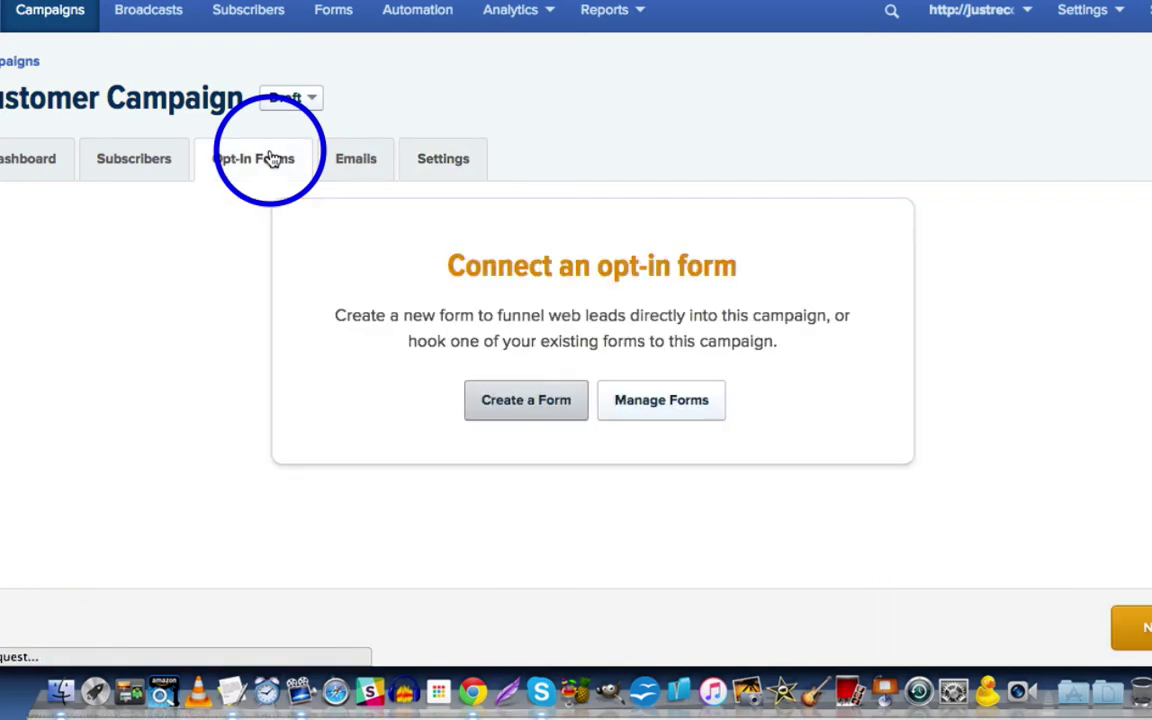
{"action": "left_click", "coordinate": [40, 12]}
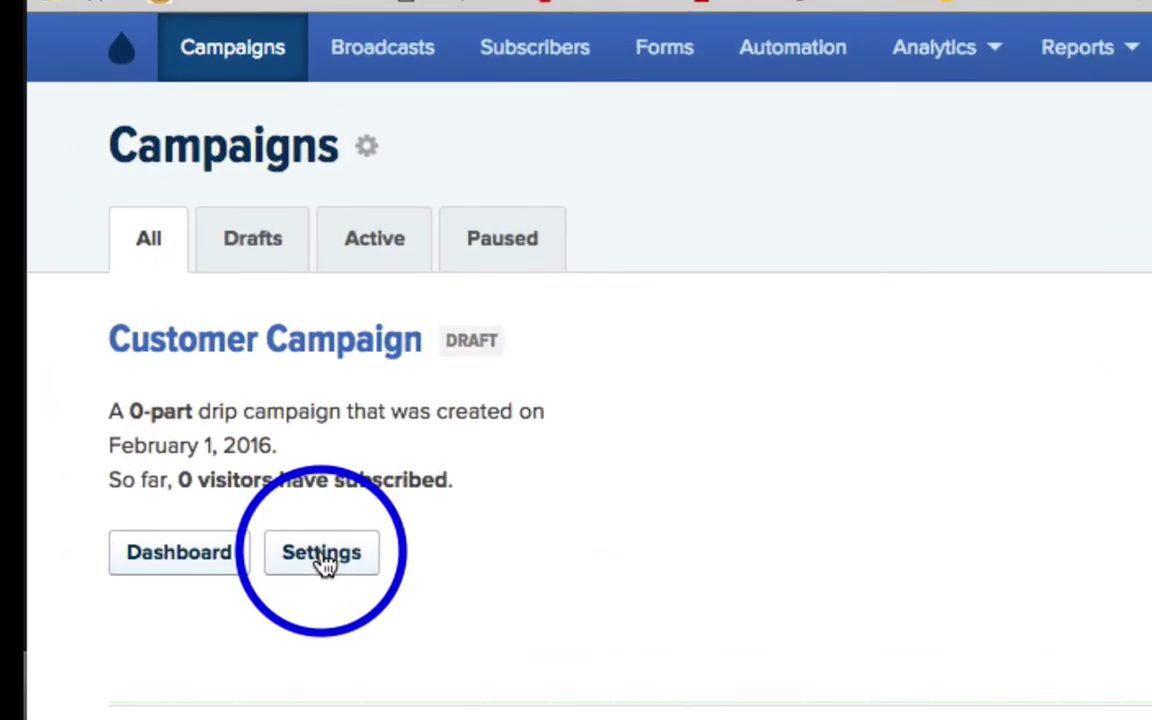
Step: Show the Embedded HTML code in Customer Campaign's opt-in form settings
{"action": "left_click", "coordinate": [322, 558]}
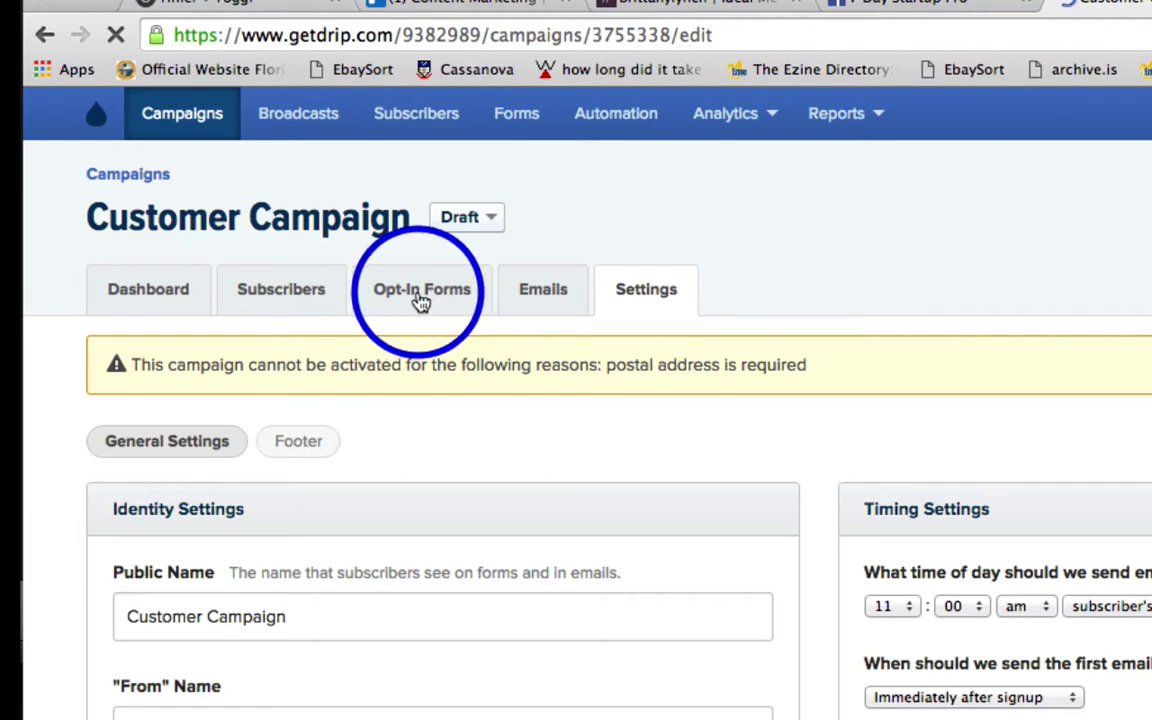
{"action": "left_click", "coordinate": [1016, 592]}
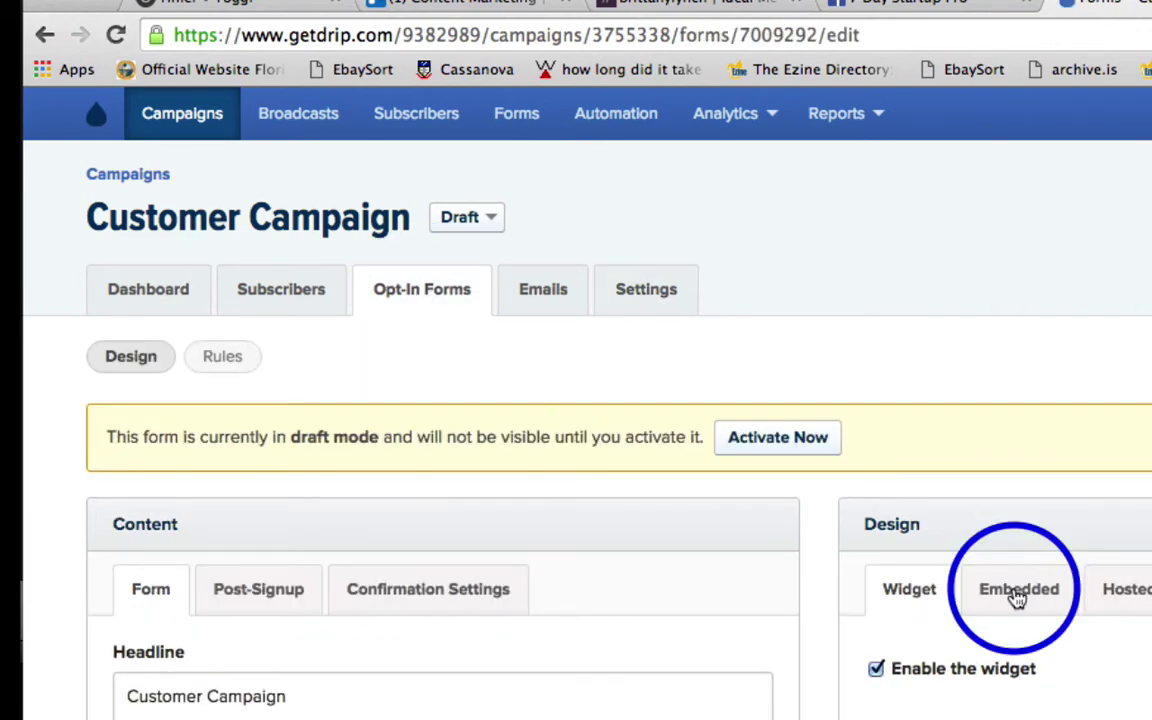
{"action": "scroll", "coordinate": [995, 478], "scroll_direction": "down", "scroll_amount": 3}
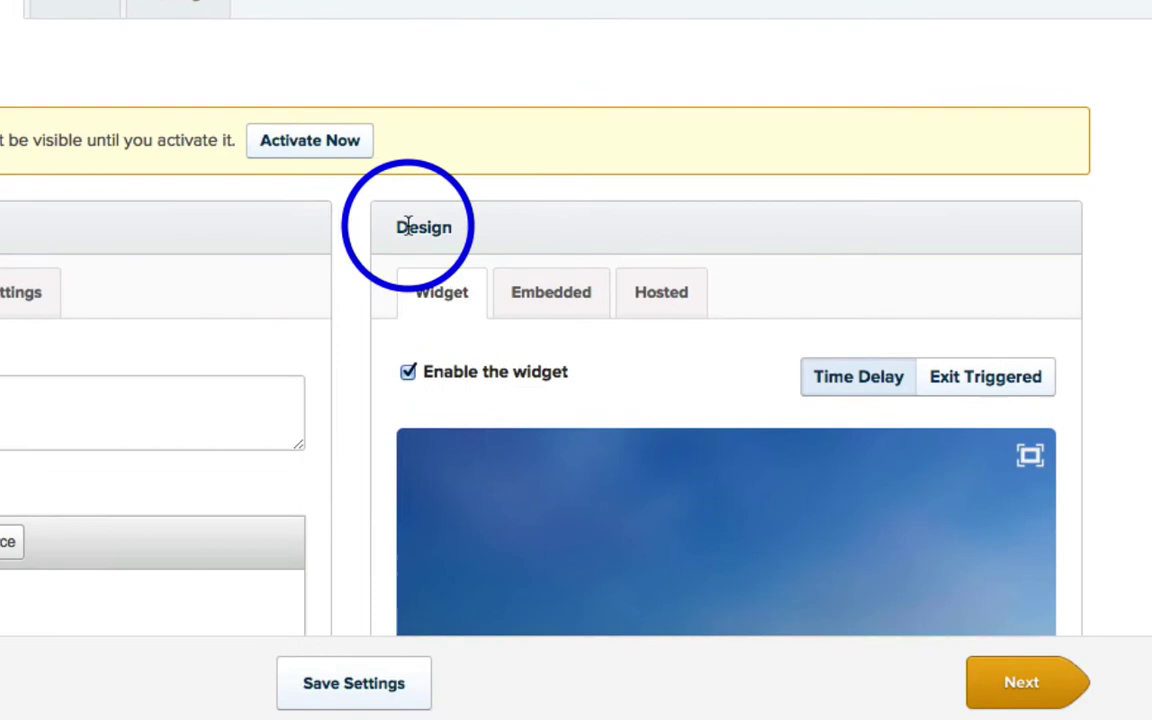
{"action": "left_click", "coordinate": [578, 298]}
{"action": "scroll", "coordinate": [517, 257], "scroll_direction": "down", "scroll_amount": 3}
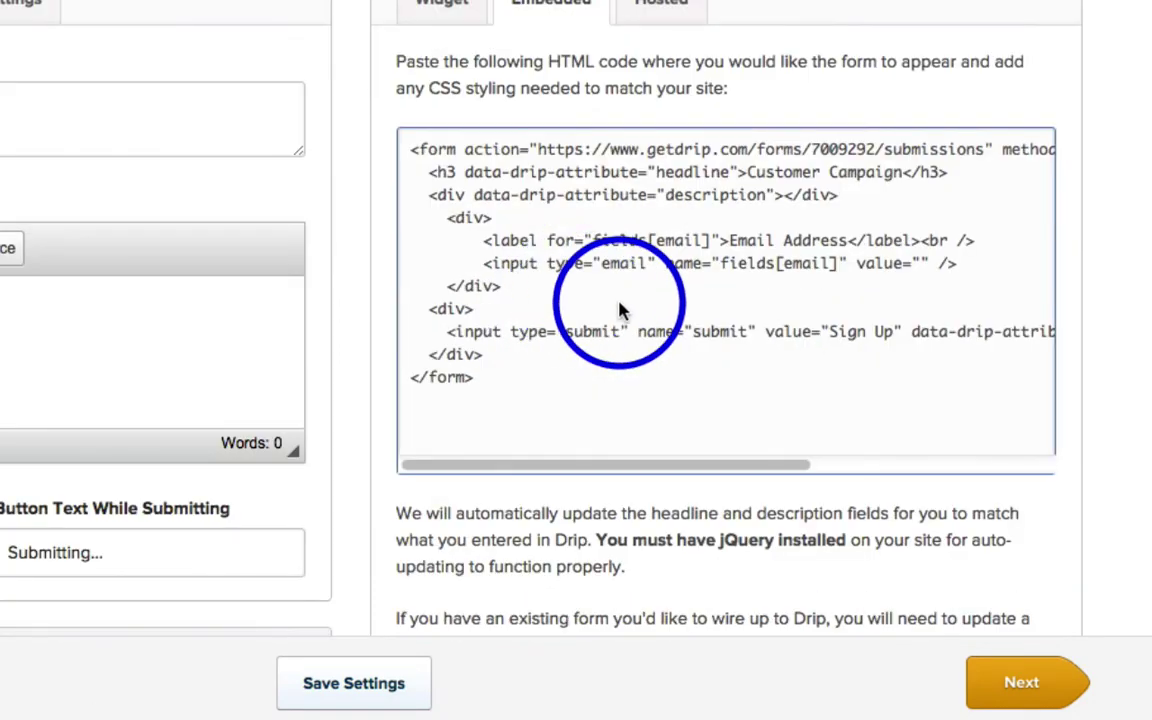
Step: Select the embed code for copying and activate the opt-in form out of draft
{"action": "left_click", "coordinate": [555, 267]}
{"action": "scroll", "coordinate": [607, 316], "scroll_direction": "down", "scroll_amount": 5}
{"action": "scroll", "coordinate": [607, 316], "scroll_direction": "up", "scroll_amount": 8}
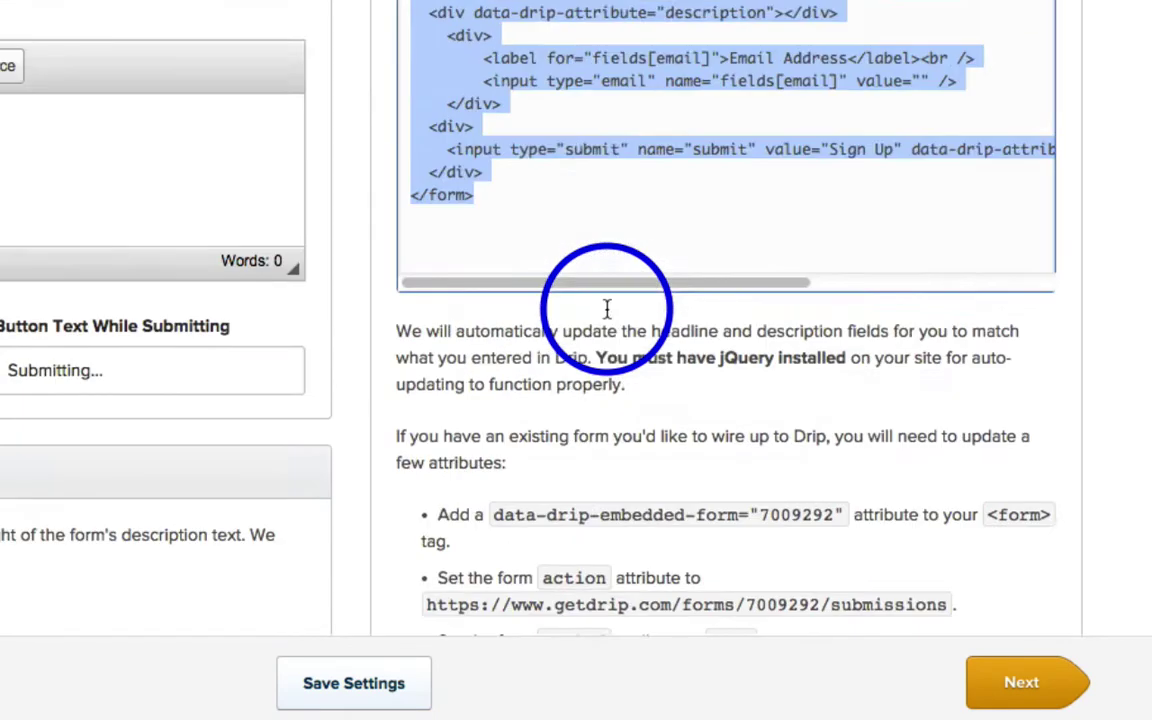
{"action": "scroll", "coordinate": [607, 317], "scroll_direction": "down", "scroll_amount": 2}
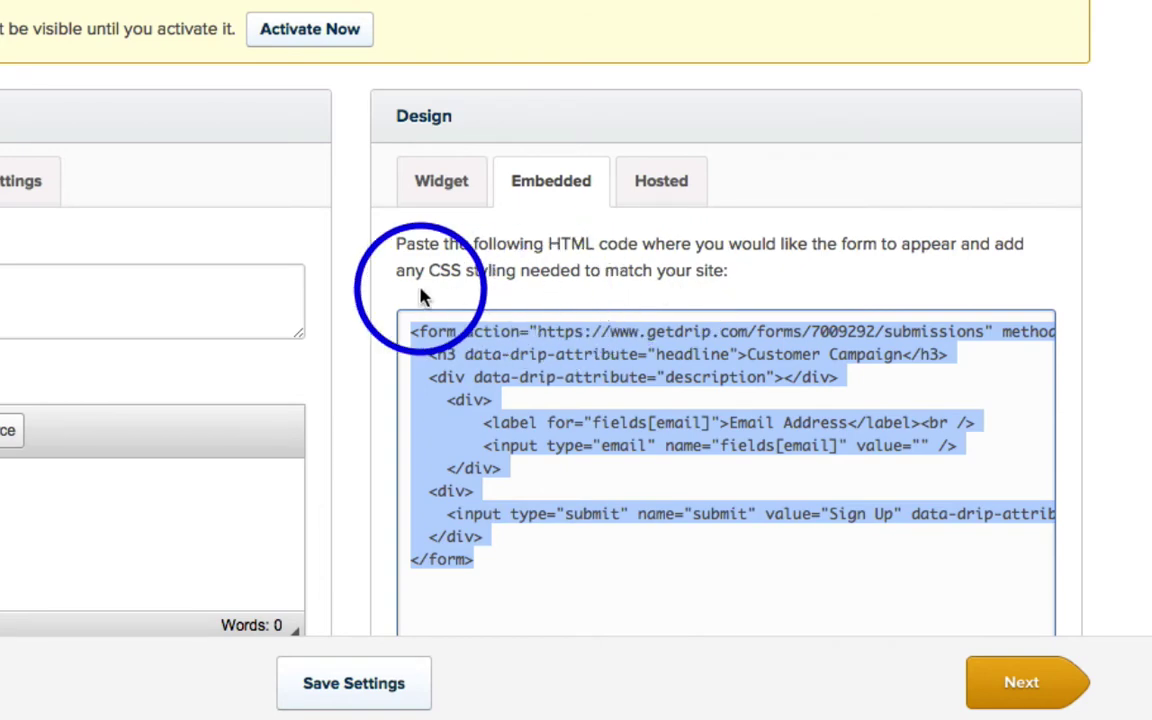
{"action": "scroll", "coordinate": [420, 296], "scroll_direction": "up", "scroll_amount": 3}
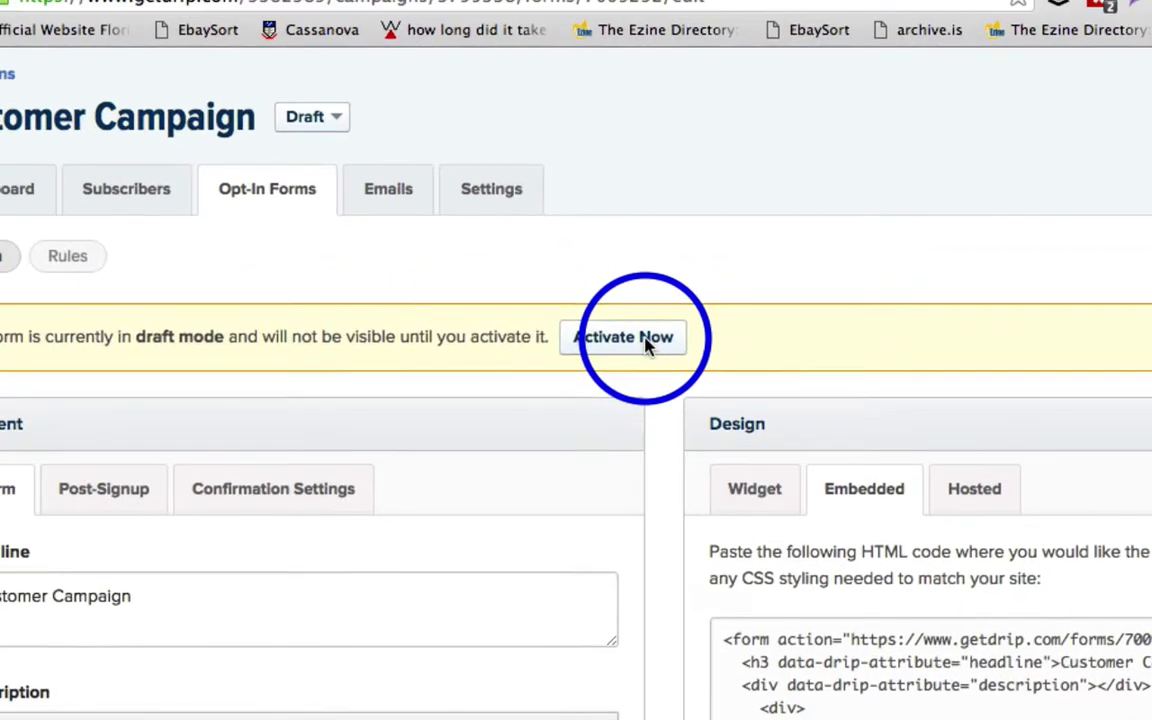
{"action": "left_click", "coordinate": [624, 337]}
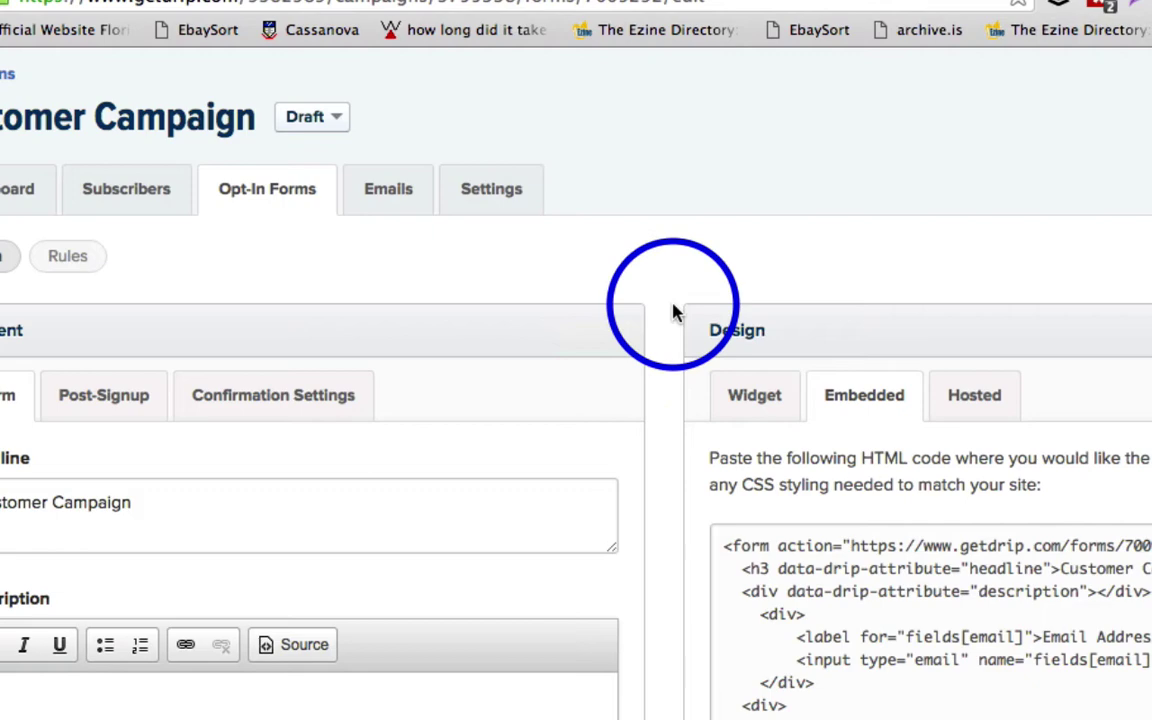
{"action": "scroll", "coordinate": [680, 312], "scroll_direction": "down", "scroll_amount": 5}
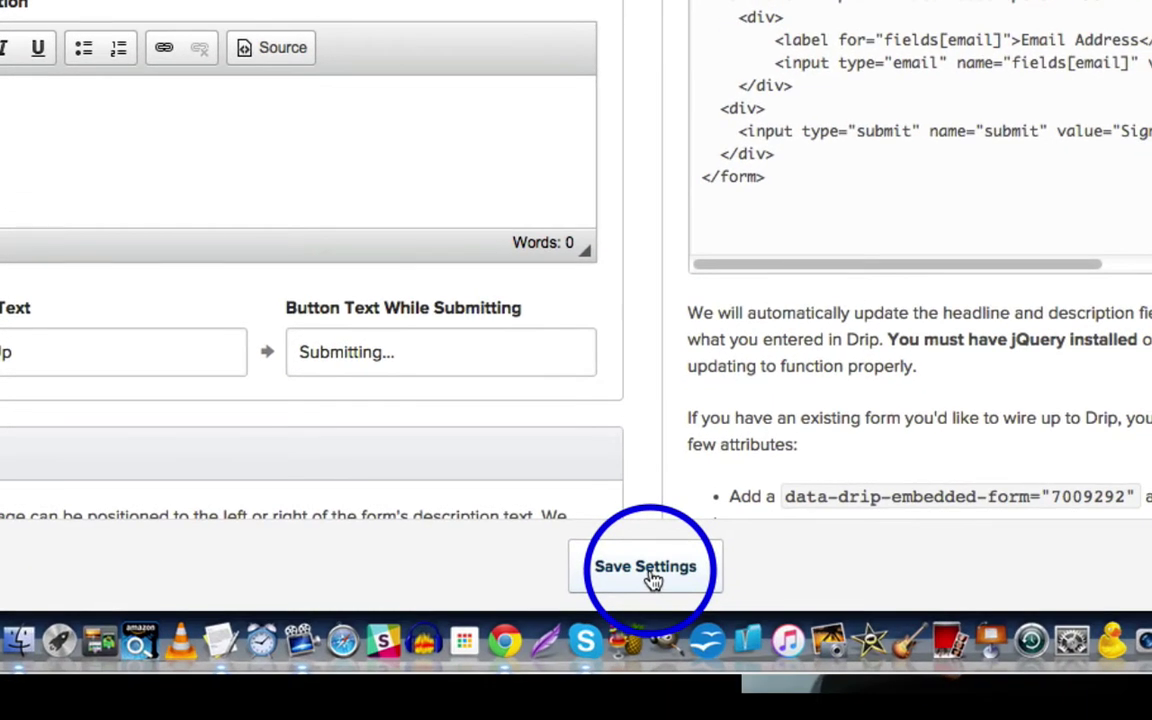
Step: Save the opt-in form settings and scroll to the LiveEditor page's opt-in box
{"action": "left_click", "coordinate": [648, 570]}
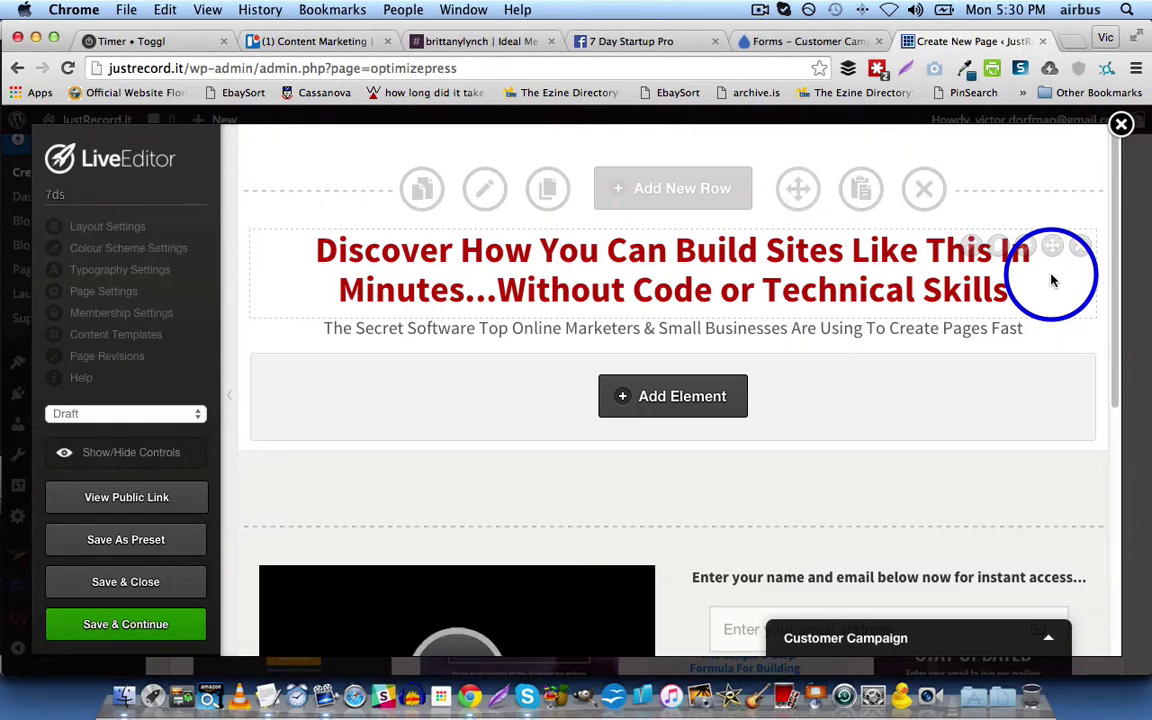
{"action": "scroll", "coordinate": [1052, 281], "scroll_direction": "down", "scroll_amount": 5}
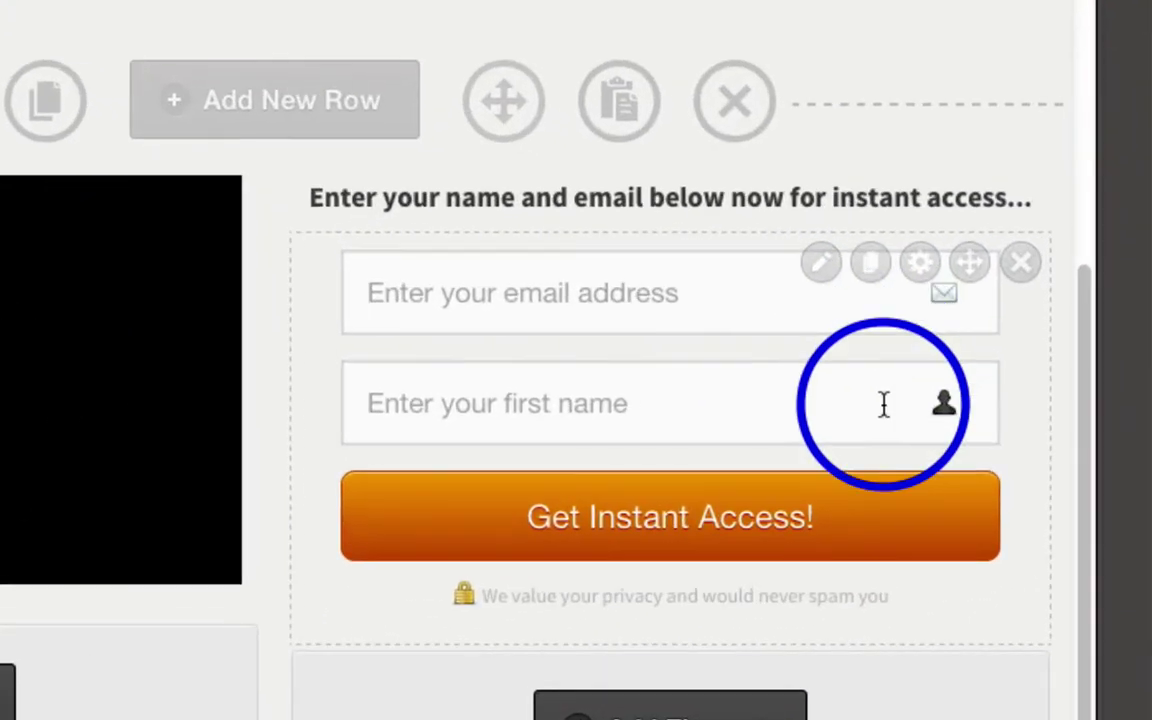
Step: Set the opt-in box integration to Custom form and paste the Drip form HTML
{"action": "left_click", "coordinate": [821, 265]}
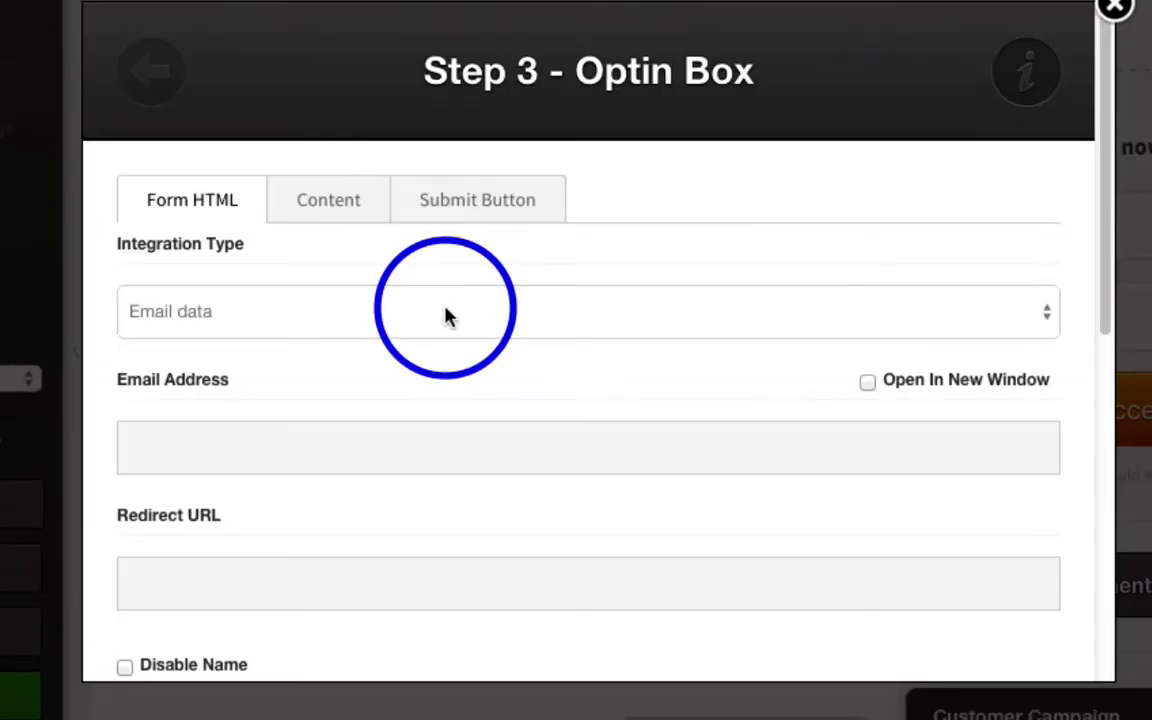
{"action": "left_click", "coordinate": [445, 314]}
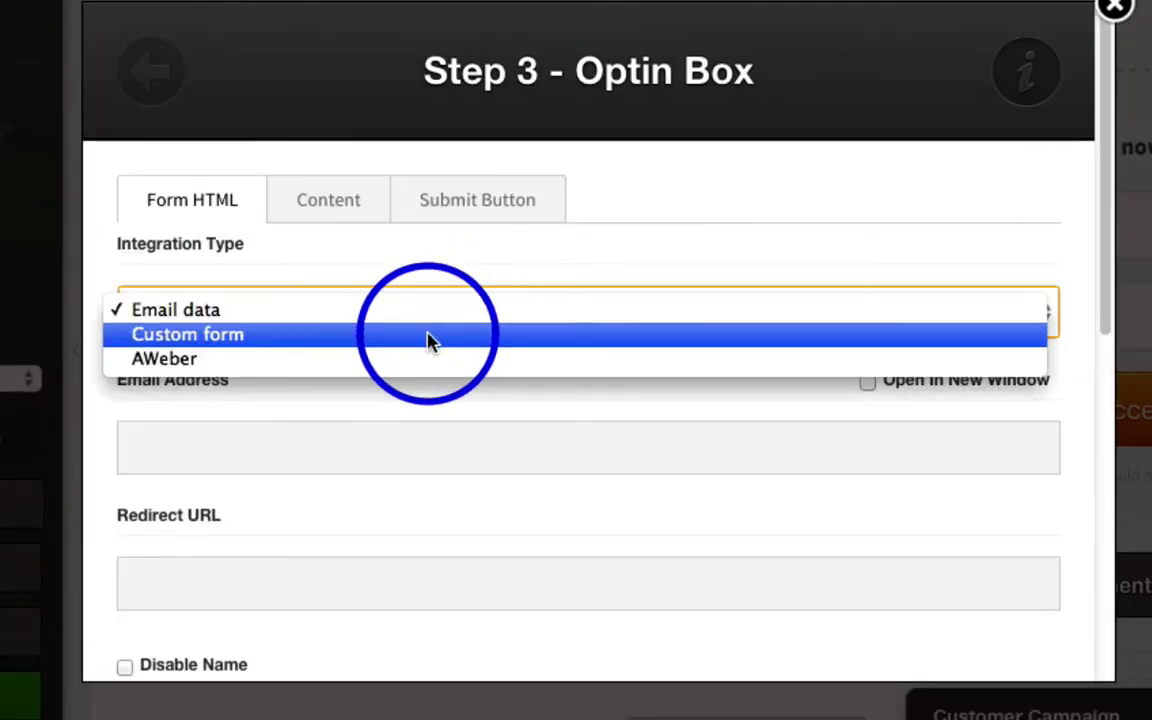
{"action": "left_click", "coordinate": [428, 341]}
{"action": "scroll", "coordinate": [499, 393], "scroll_direction": "down", "scroll_amount": 1}
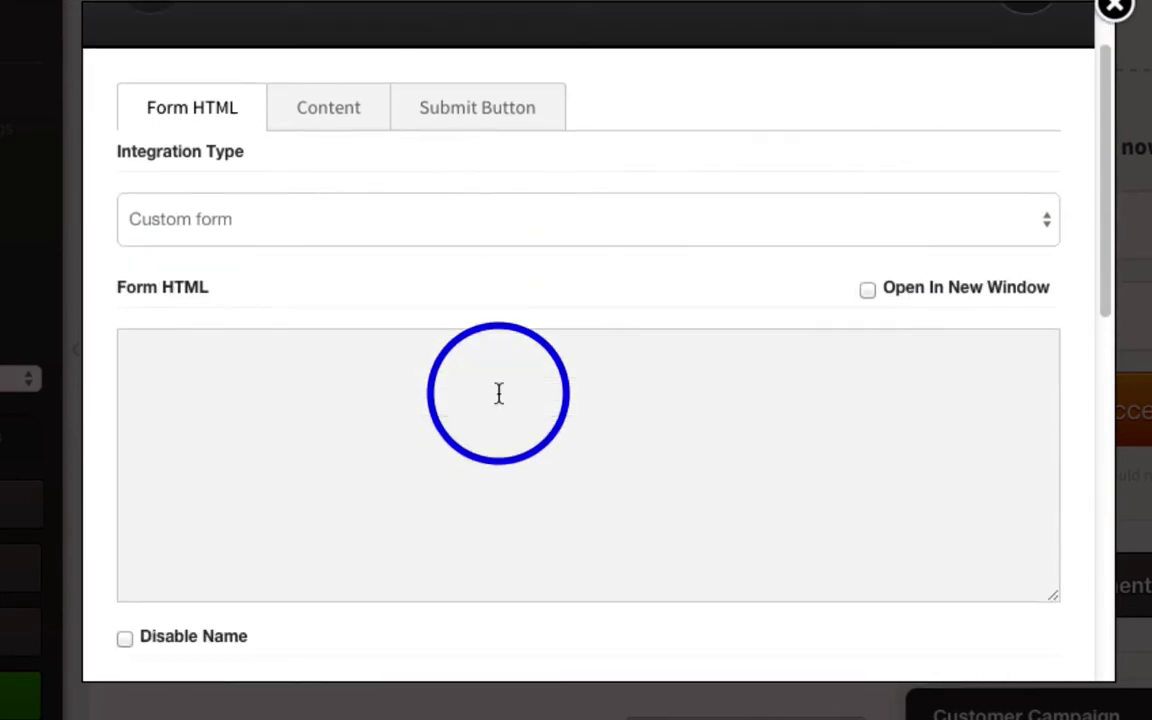
{"action": "scroll", "coordinate": [499, 393], "scroll_direction": "down", "scroll_amount": 1}
{"action": "left_click", "coordinate": [383, 335]}
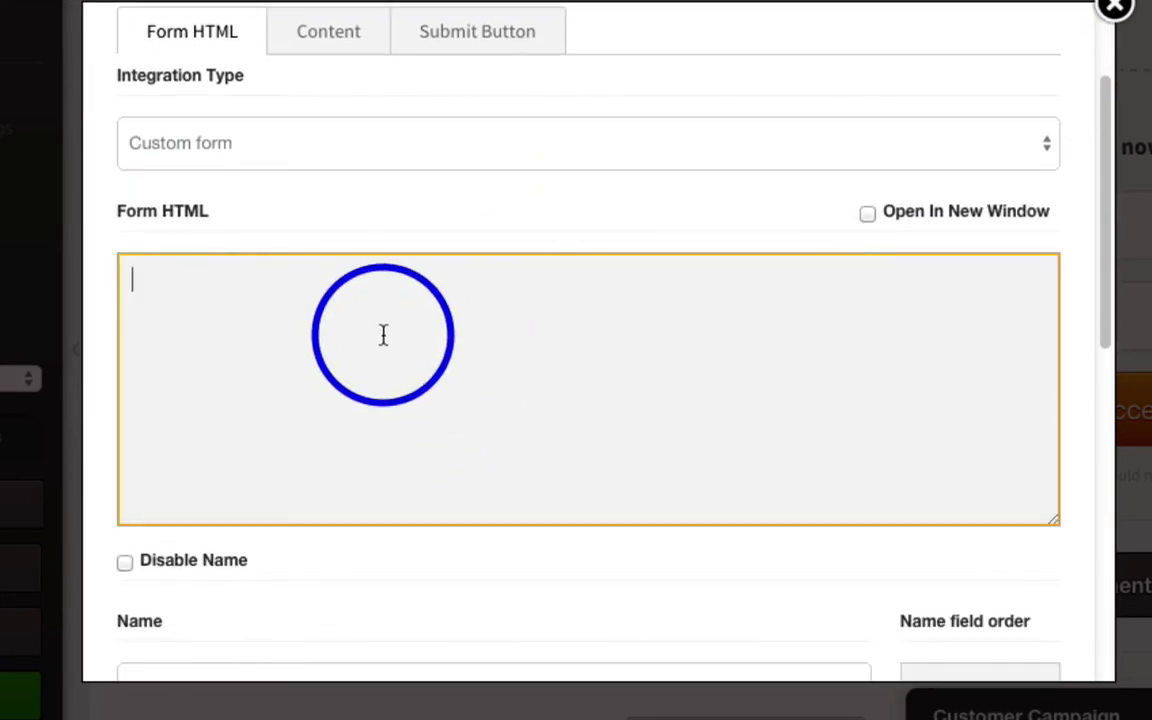
{"action": "key", "text": "ctrl+v"}
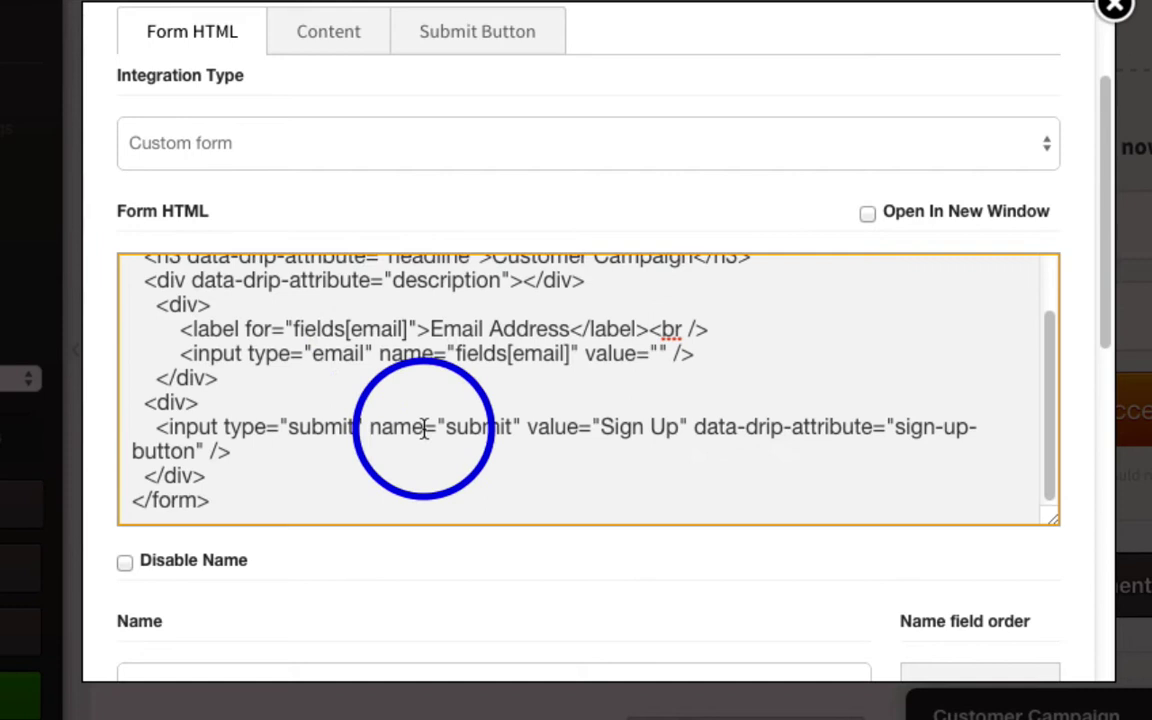
Step: Map both the Name and Email fields to fields[email]
{"action": "left_click", "coordinate": [489, 562]}
{"action": "left_click", "coordinate": [455, 572]}
{"action": "scroll", "coordinate": [514, 442], "scroll_direction": "down", "scroll_amount": 5}
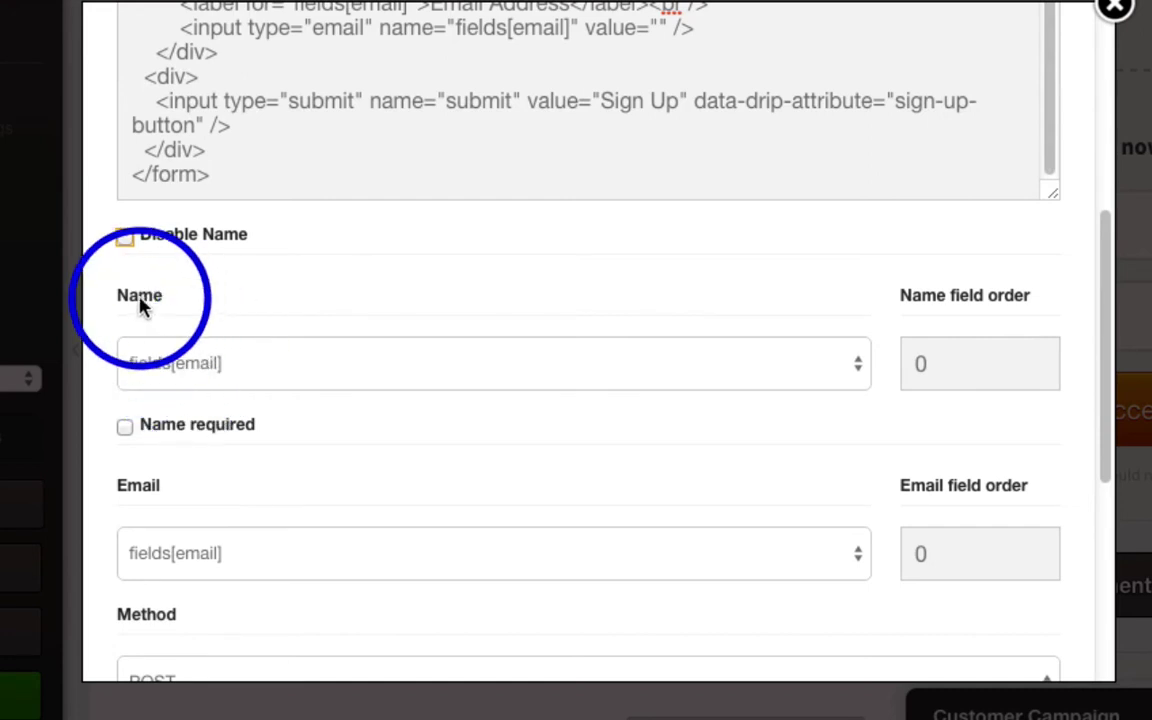
{"action": "left_click", "coordinate": [200, 363]}
{"action": "left_click", "coordinate": [200, 363]}
{"action": "left_click", "coordinate": [234, 532]}
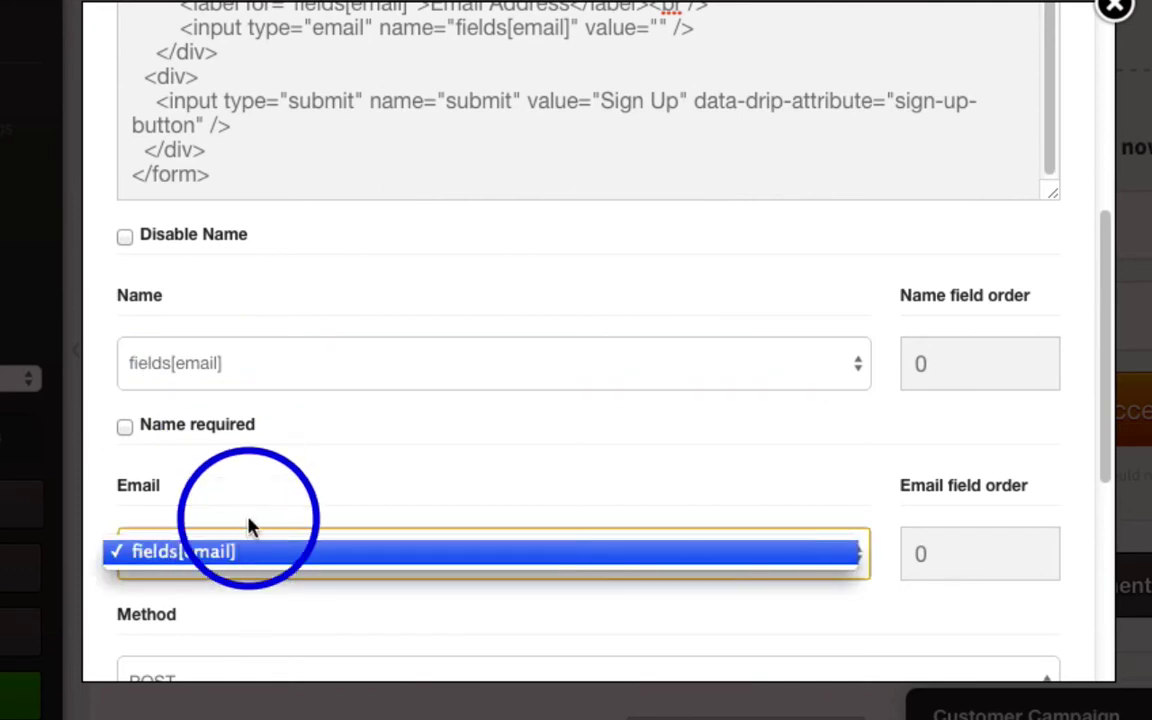
{"action": "left_click", "coordinate": [240, 548]}
{"action": "scroll", "coordinate": [398, 284], "scroll_direction": "up", "scroll_amount": 3}
{"action": "scroll", "coordinate": [398, 284], "scroll_direction": "up", "scroll_amount": 5}
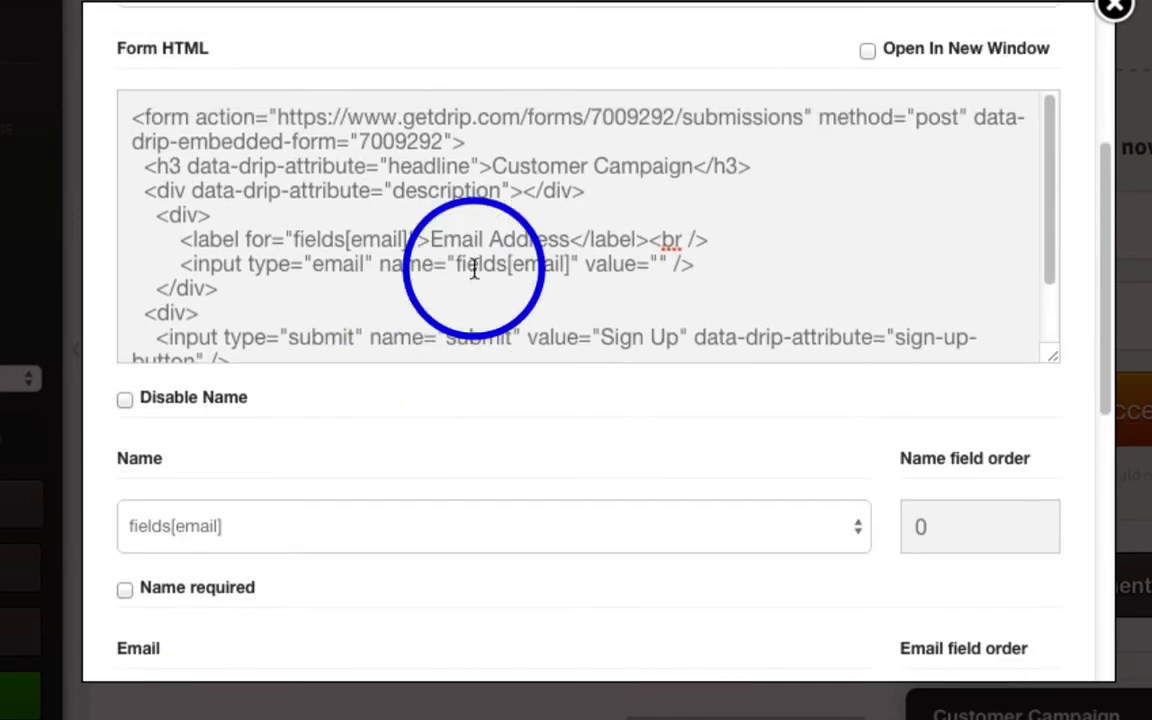
{"action": "scroll", "coordinate": [402, 305], "scroll_direction": "down", "scroll_amount": 1}
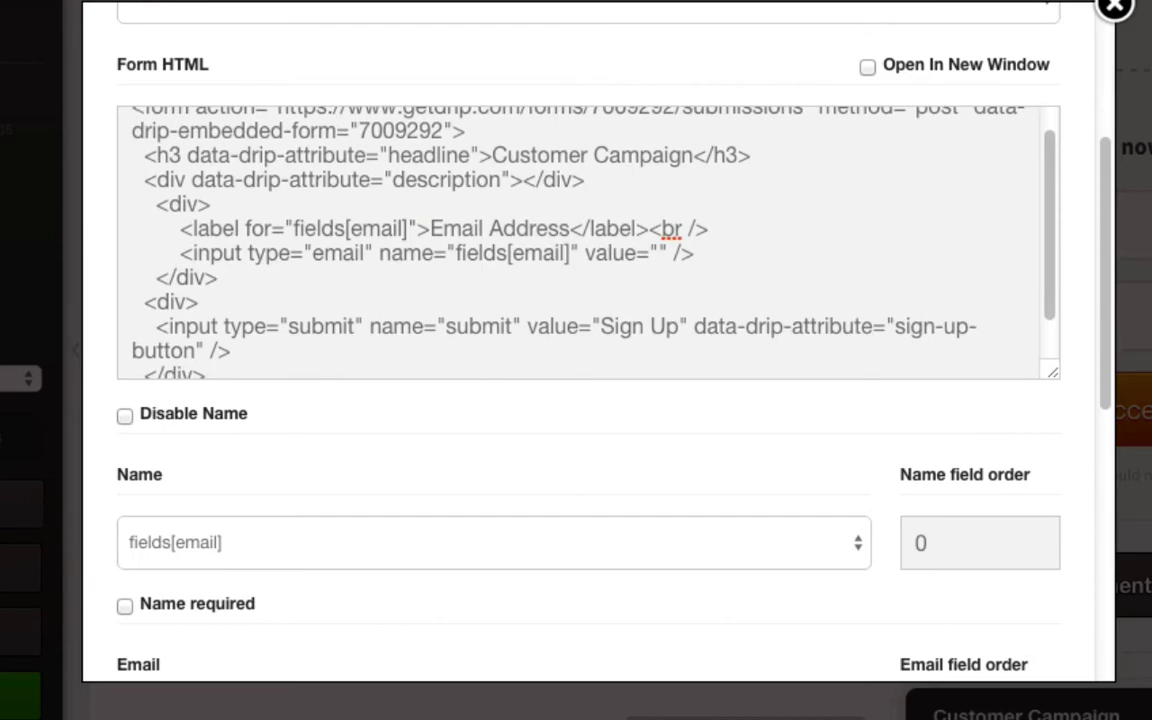
Step: Return to the Drip form and look through its confirmation and post-signup settings
{"action": "left_click", "coordinate": [708, 3]}
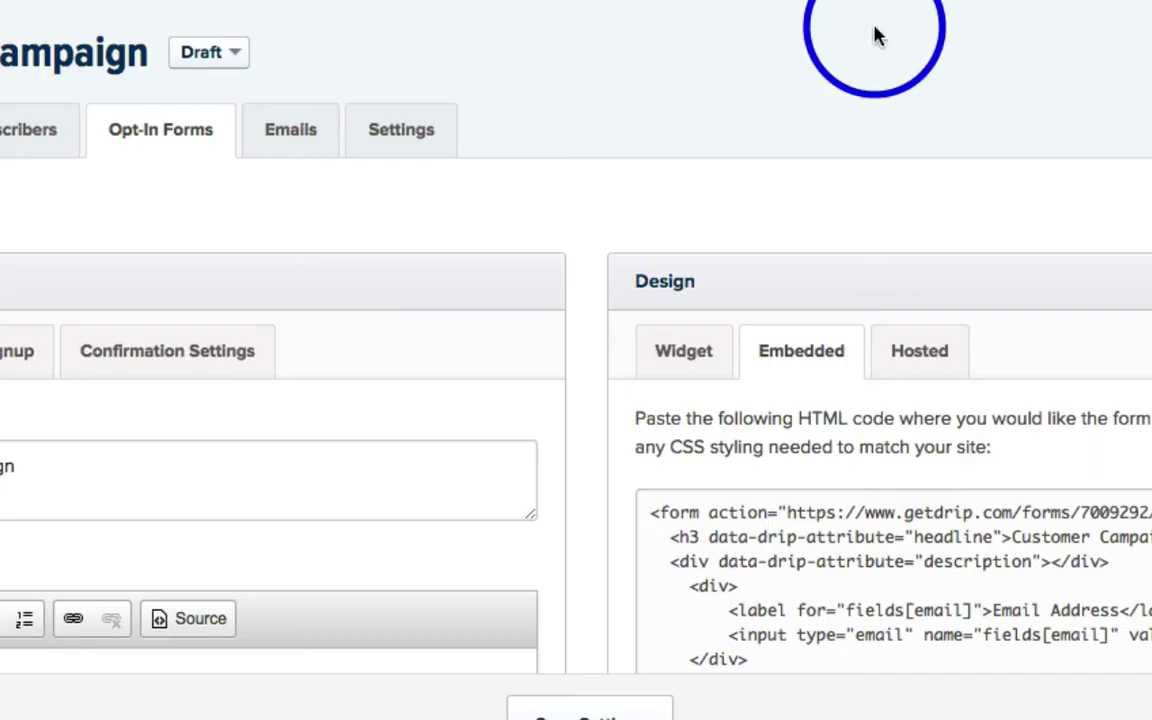
{"action": "scroll", "coordinate": [680, 320], "scroll_direction": "down", "scroll_amount": 3}
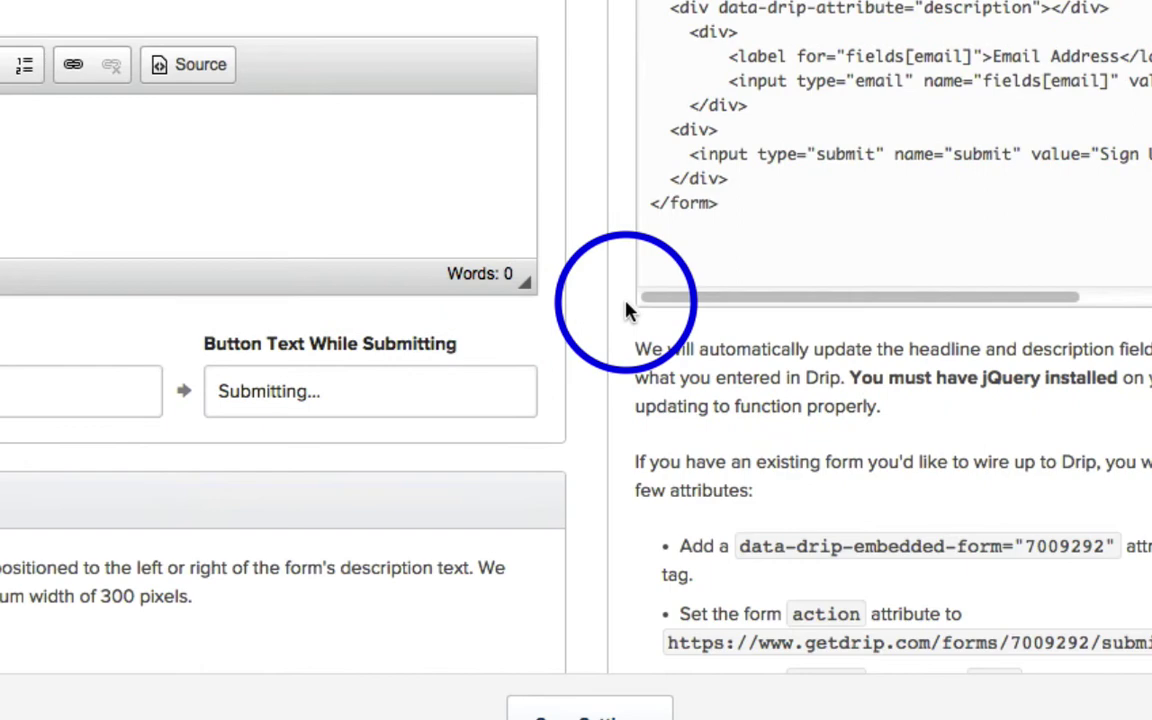
{"action": "scroll", "coordinate": [625, 305], "scroll_direction": "up", "scroll_amount": 5}
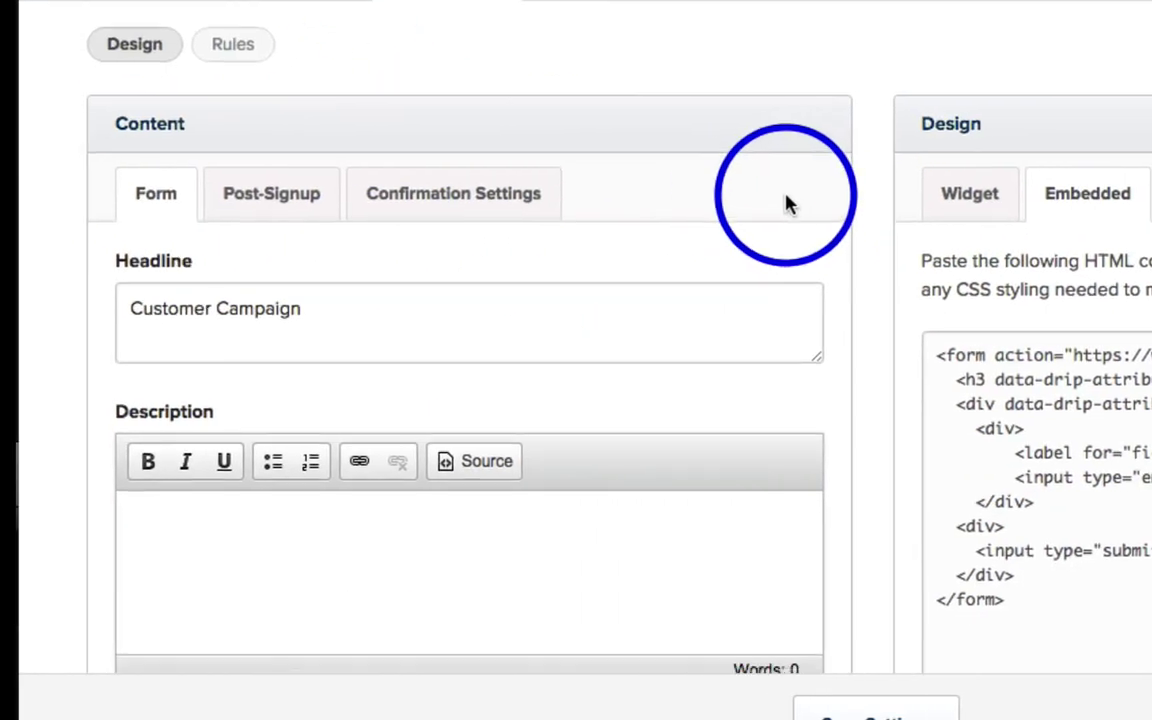
{"action": "scroll", "coordinate": [785, 205], "scroll_direction": "down", "scroll_amount": 1}
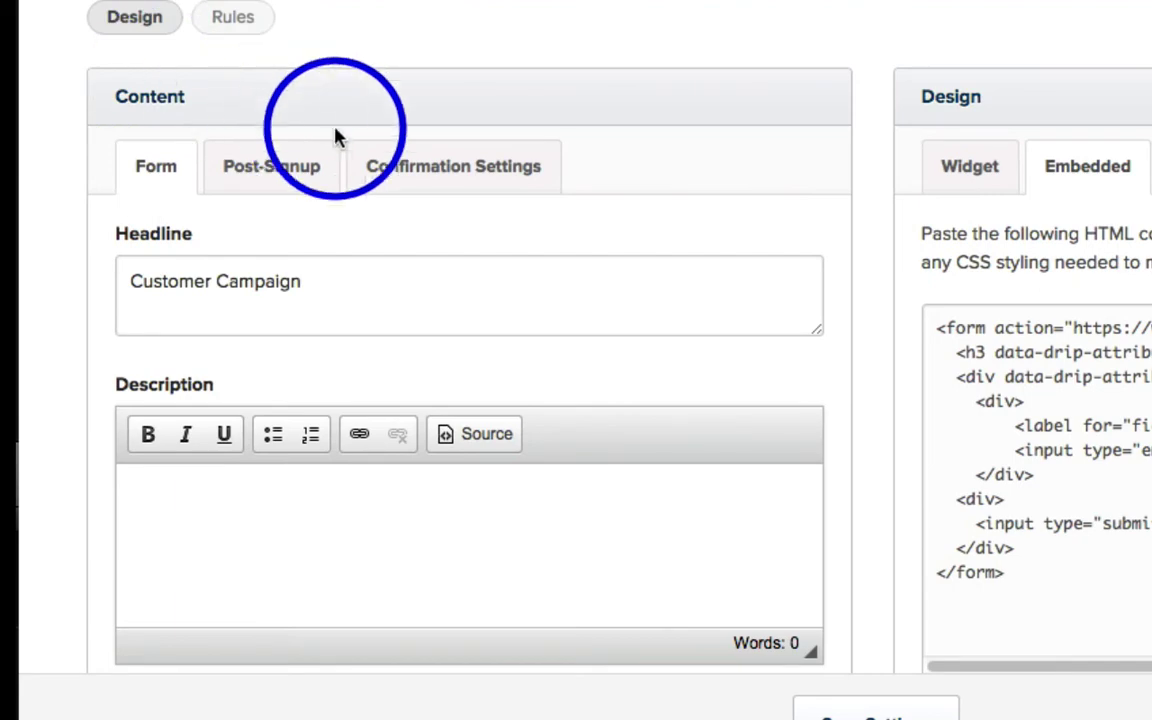
{"action": "left_click", "coordinate": [442, 178]}
{"action": "left_click", "coordinate": [300, 172]}
{"action": "left_click", "coordinate": [193, 176]}
{"action": "scroll", "coordinate": [39, 159], "scroll_direction": "down", "scroll_amount": 10}
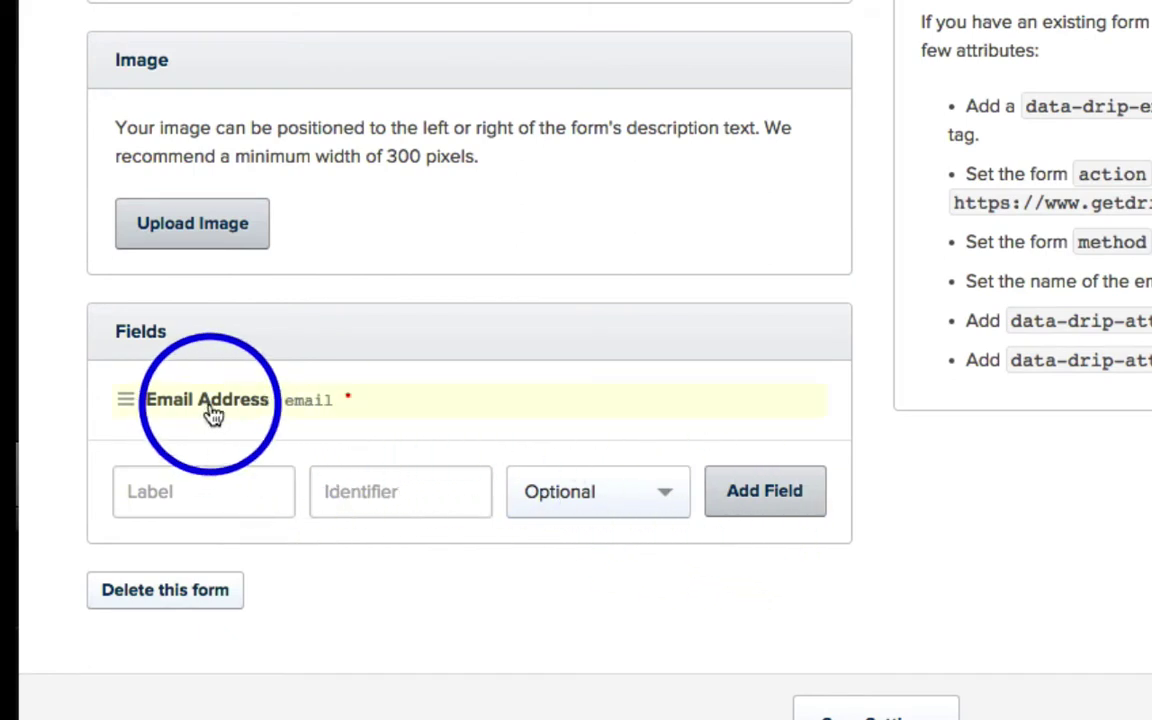
Step: Add a required First Name field with identifier first_name to the form
{"action": "left_click", "coordinate": [537, 498]}
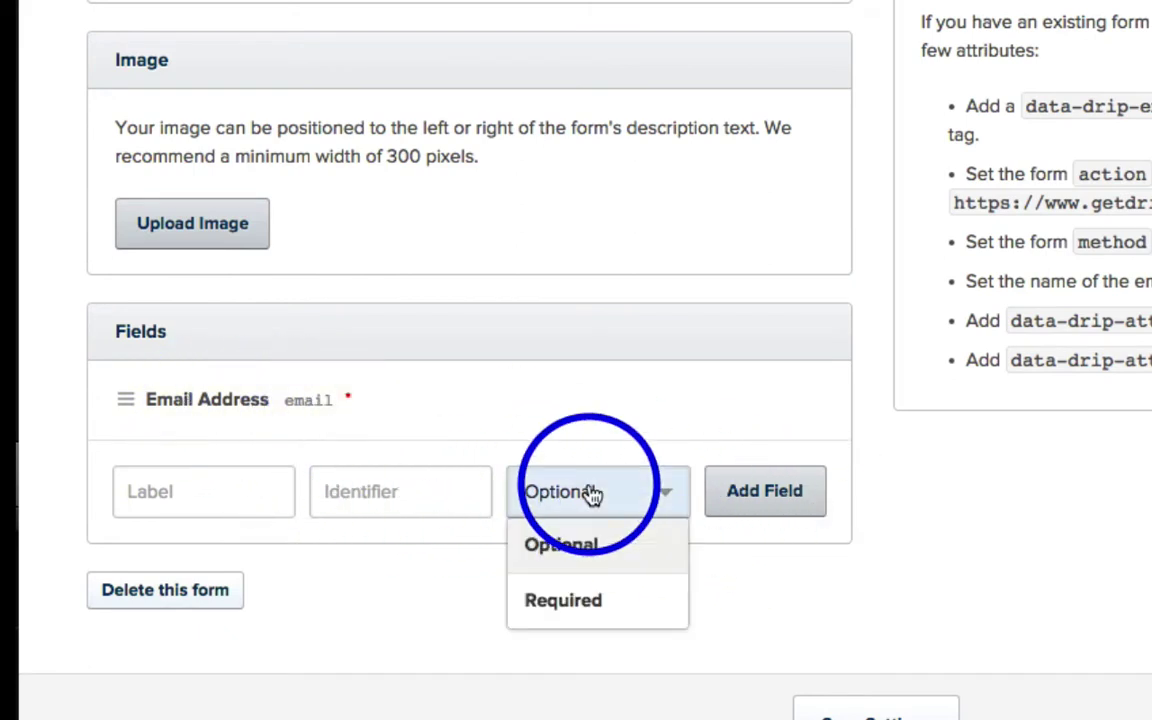
{"action": "left_click", "coordinate": [271, 492]}
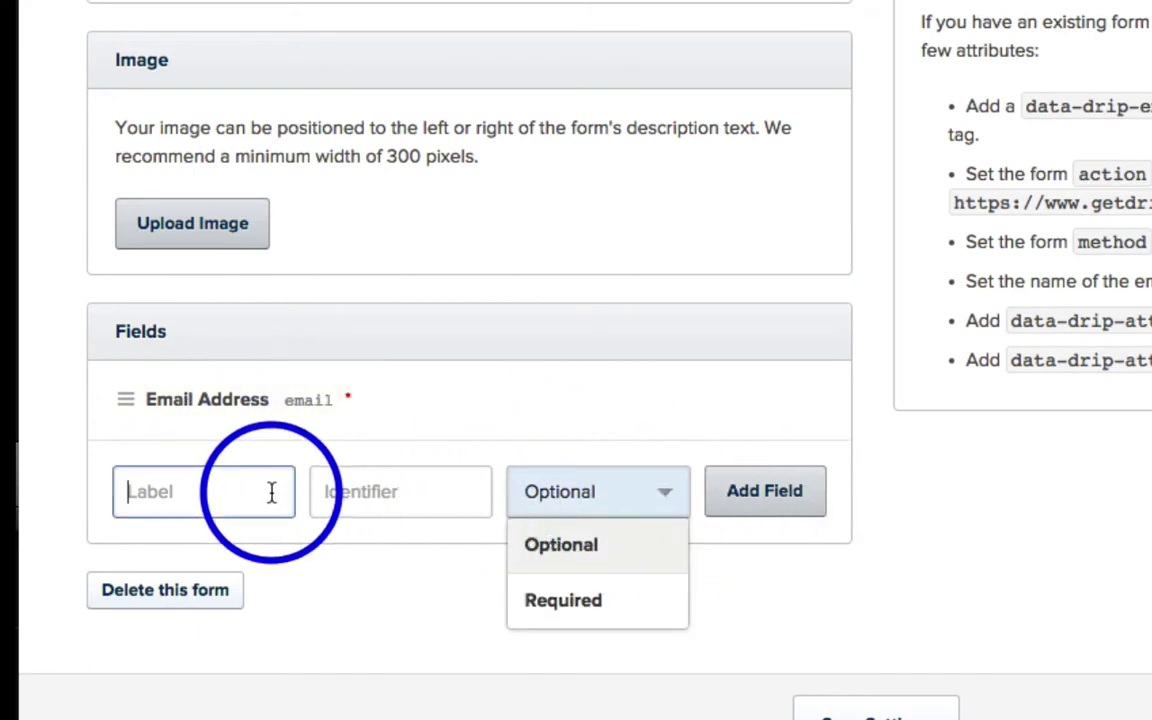
{"action": "left_click", "coordinate": [596, 612]}
{"action": "left_click", "coordinate": [381, 503]}
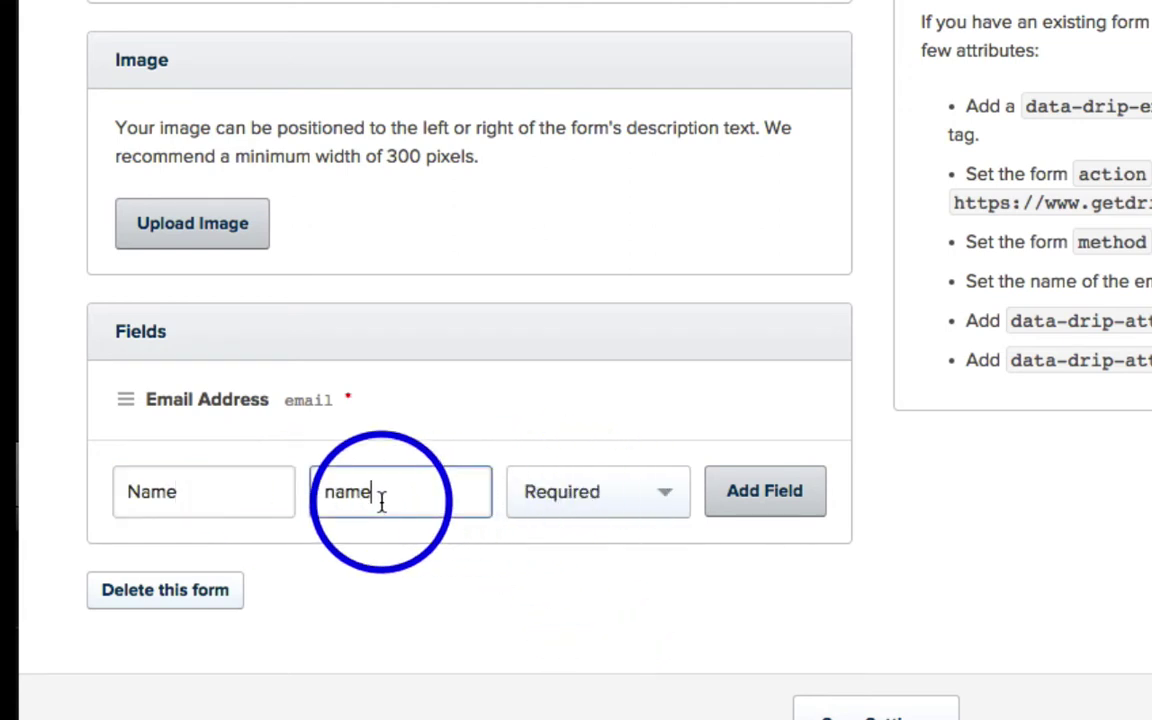
{"action": "left_click", "coordinate": [240, 491]}
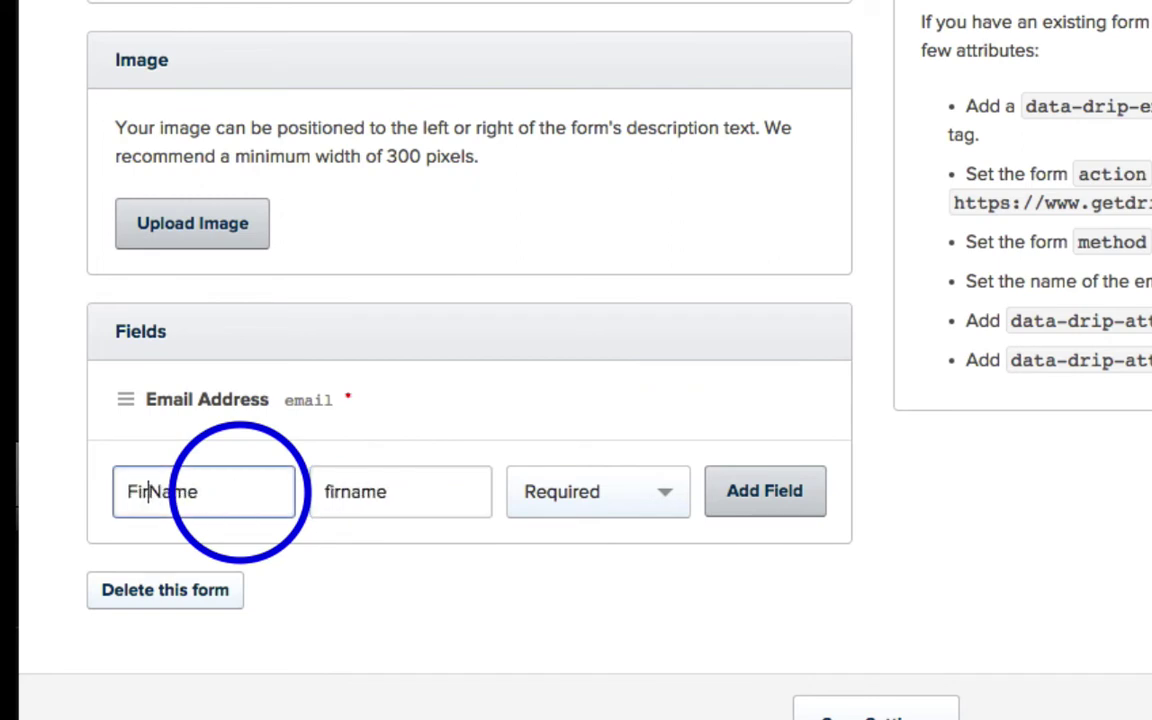
{"action": "left_click", "coordinate": [737, 491]}
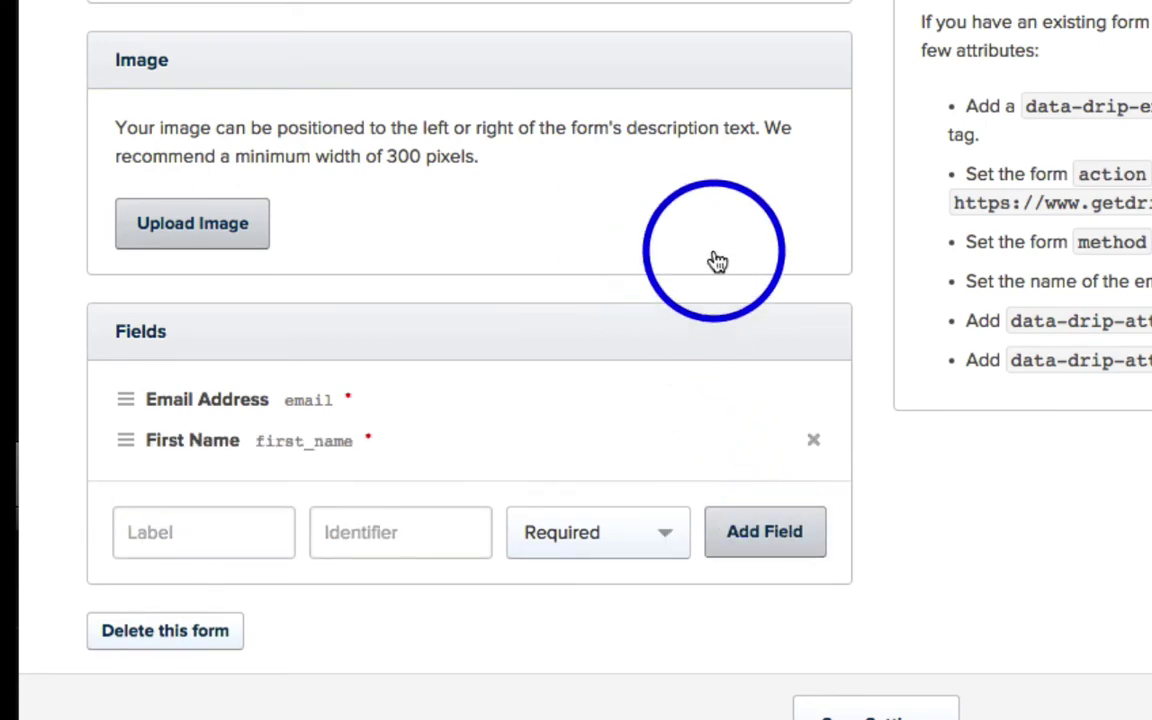
{"action": "scroll", "coordinate": [800, 255], "scroll_direction": "up", "scroll_amount": 5}
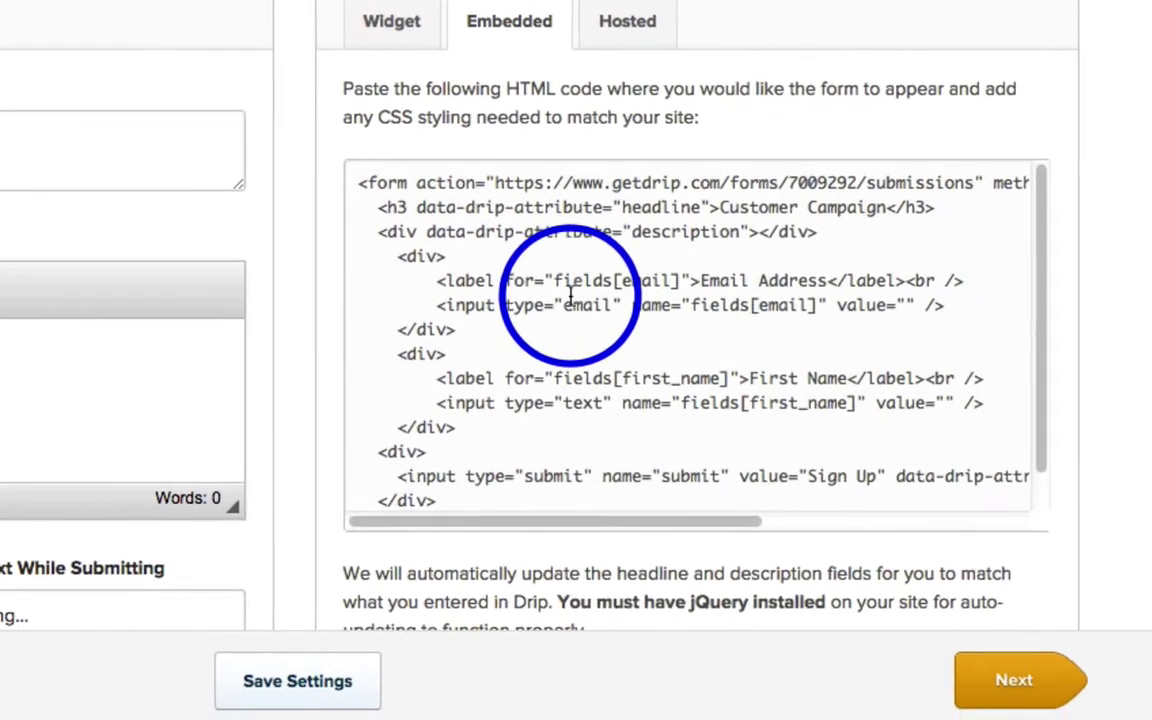
Step: Replace the opt-in box's form HTML with the updated Drip embed code
{"action": "left_click", "coordinate": [1142, 160]}
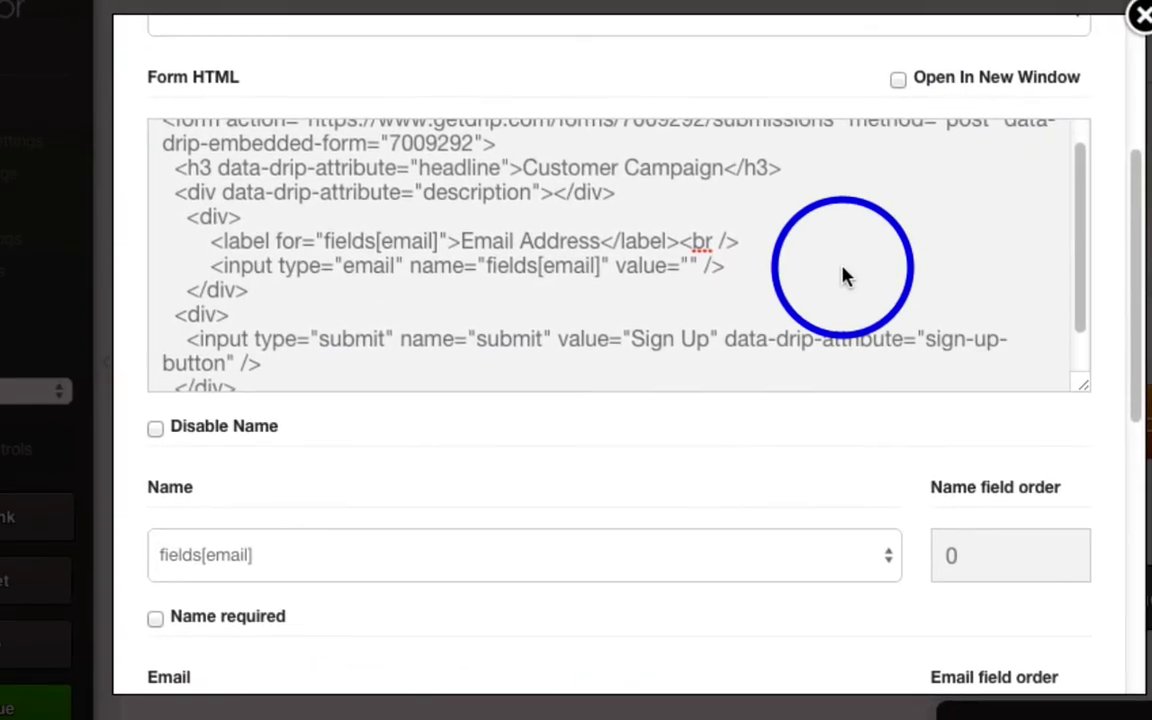
{"action": "left_click", "coordinate": [677, 285]}
{"action": "key", "text": "super+a"}
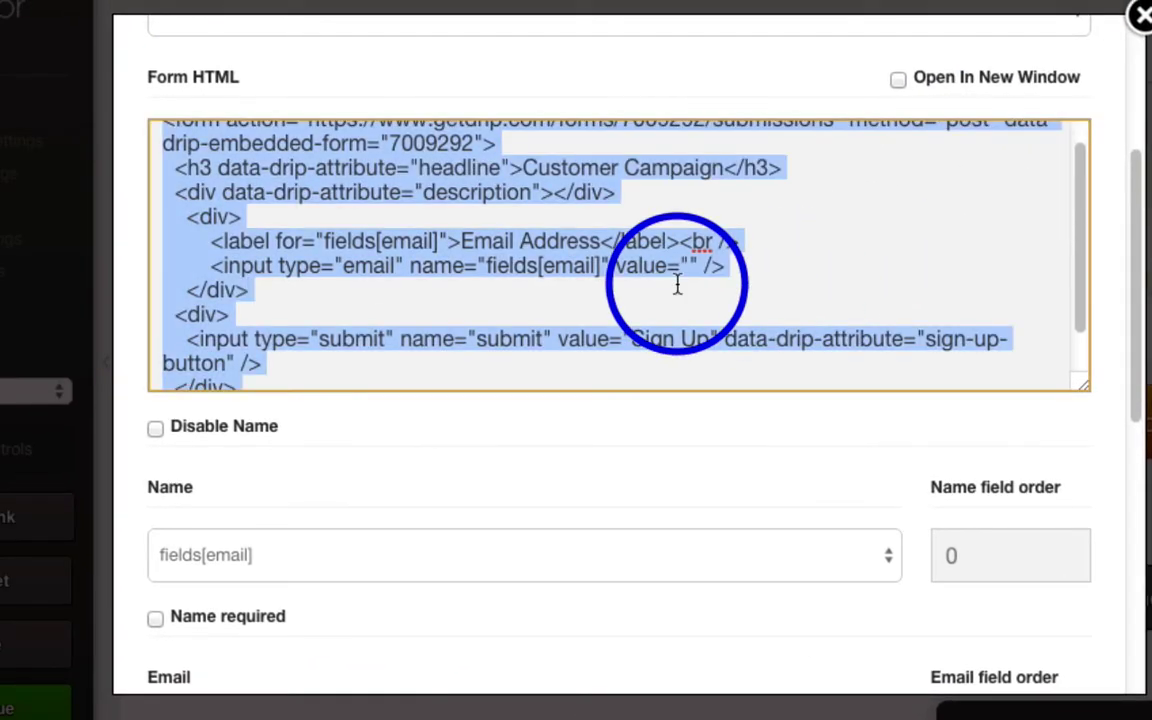
{"action": "key", "text": "super+v"}
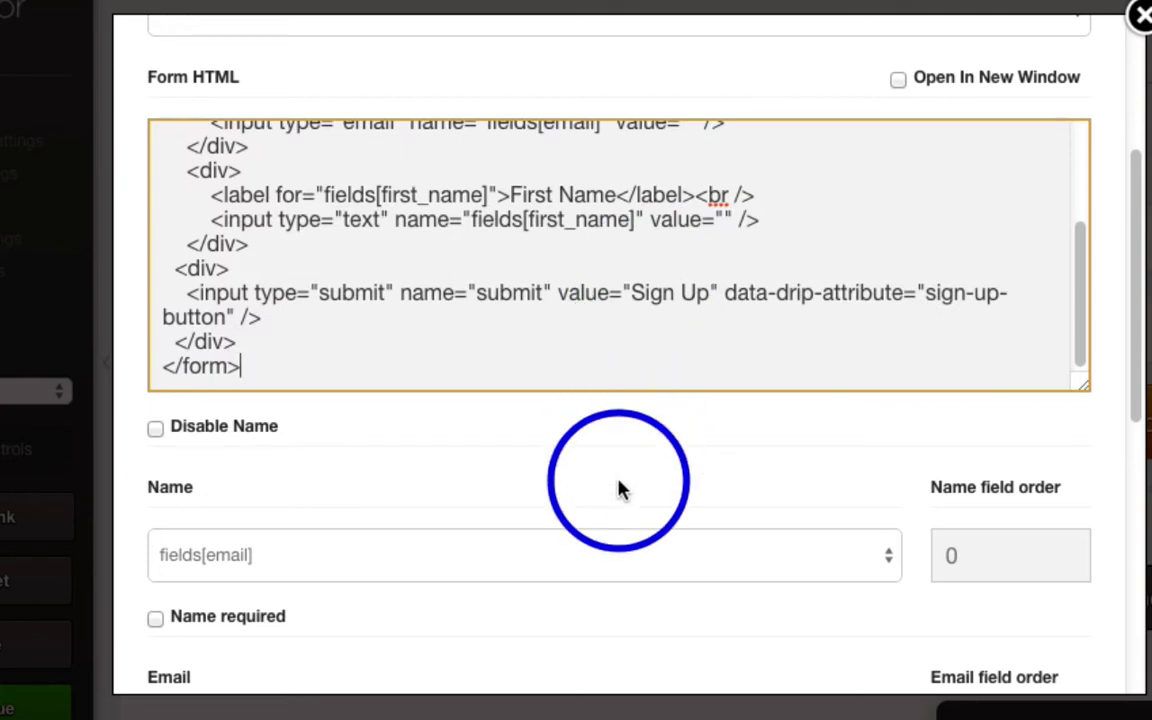
{"action": "key", "text": "Tab"}
{"action": "scroll", "coordinate": [600, 430], "scroll_direction": "down", "scroll_amount": 3}
Step: Map Name to fields[first_name], keep Email on fields[email], and make Name required
{"action": "left_click", "coordinate": [438, 362]}
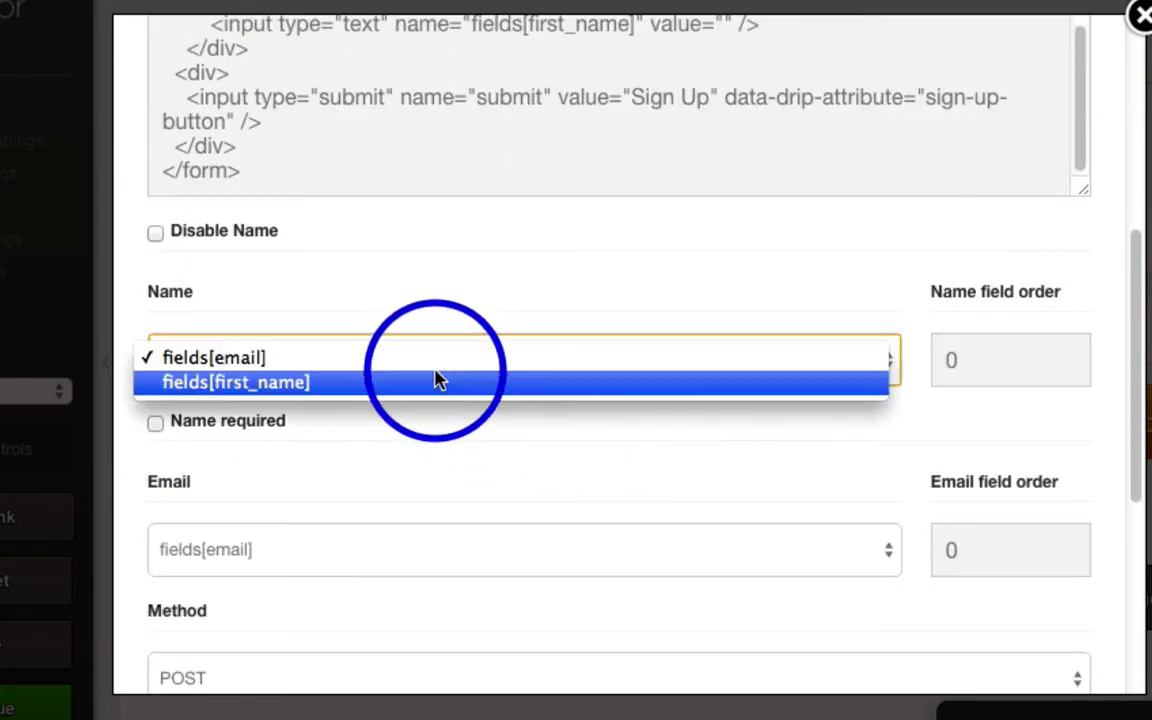
{"action": "left_click", "coordinate": [198, 386]}
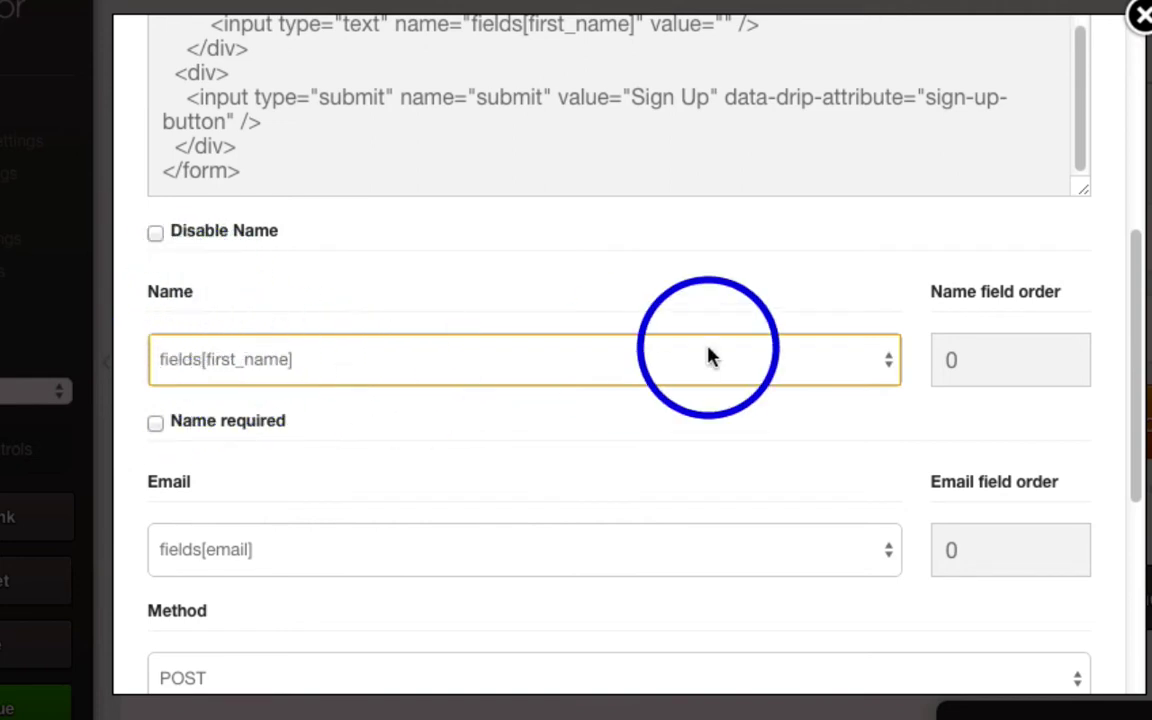
{"action": "left_click", "coordinate": [562, 551]}
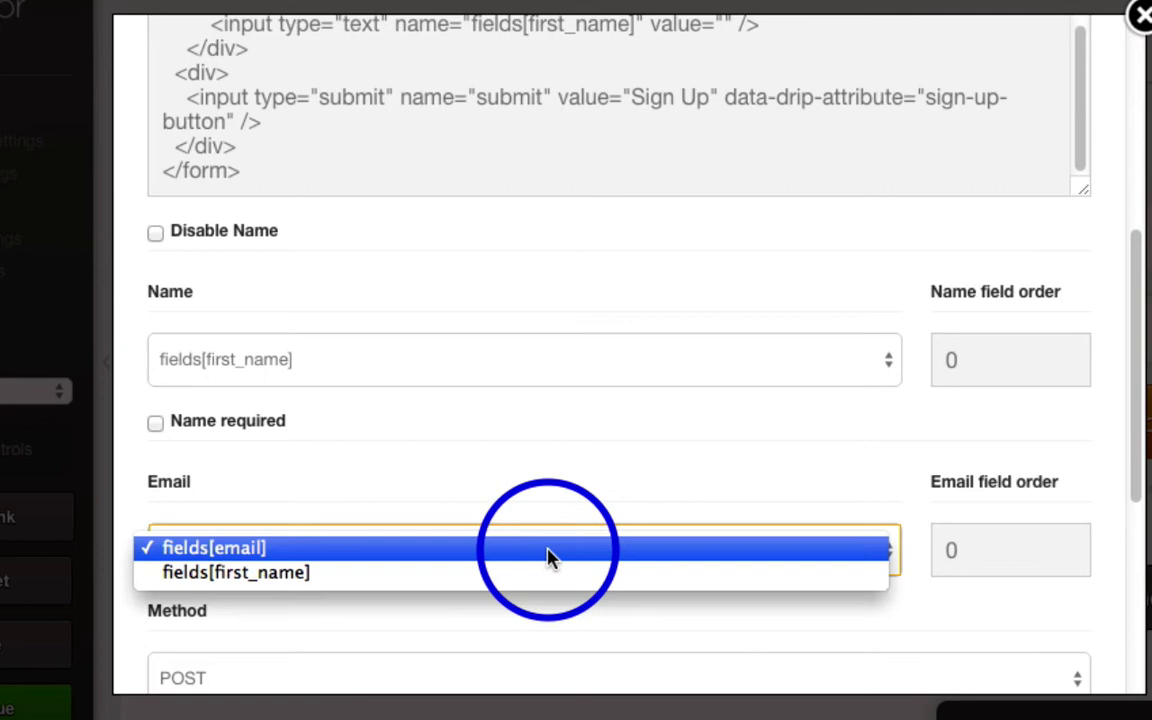
{"action": "left_click", "coordinate": [524, 548]}
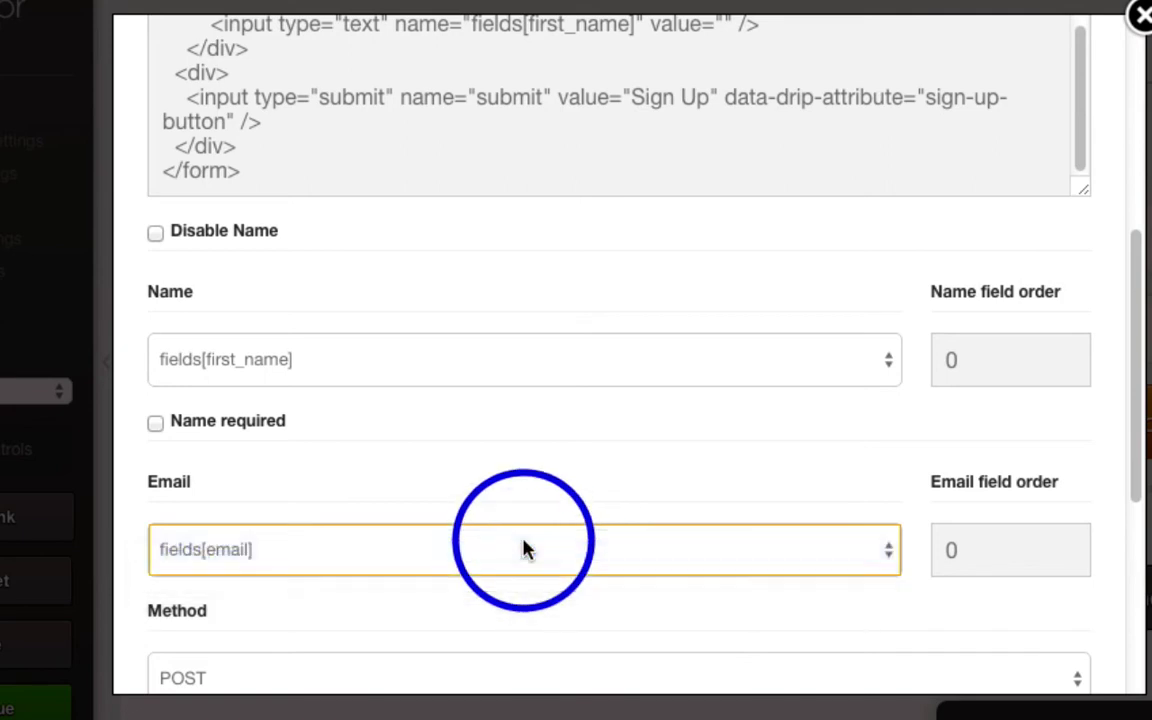
{"action": "key", "text": "shift+Tab"}
{"action": "key", "text": "space"}
{"action": "scroll", "coordinate": [700, 430], "scroll_direction": "down", "scroll_amount": 1}
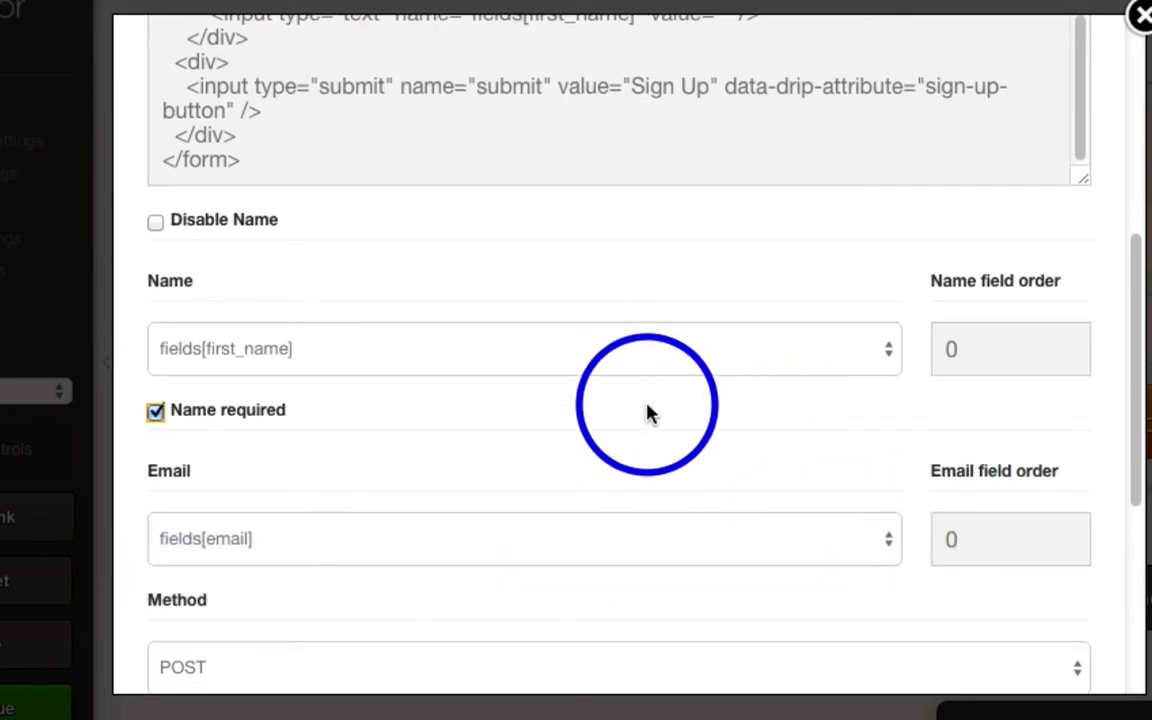
{"action": "scroll", "coordinate": [250, 450], "scroll_direction": "down", "scroll_amount": 2}
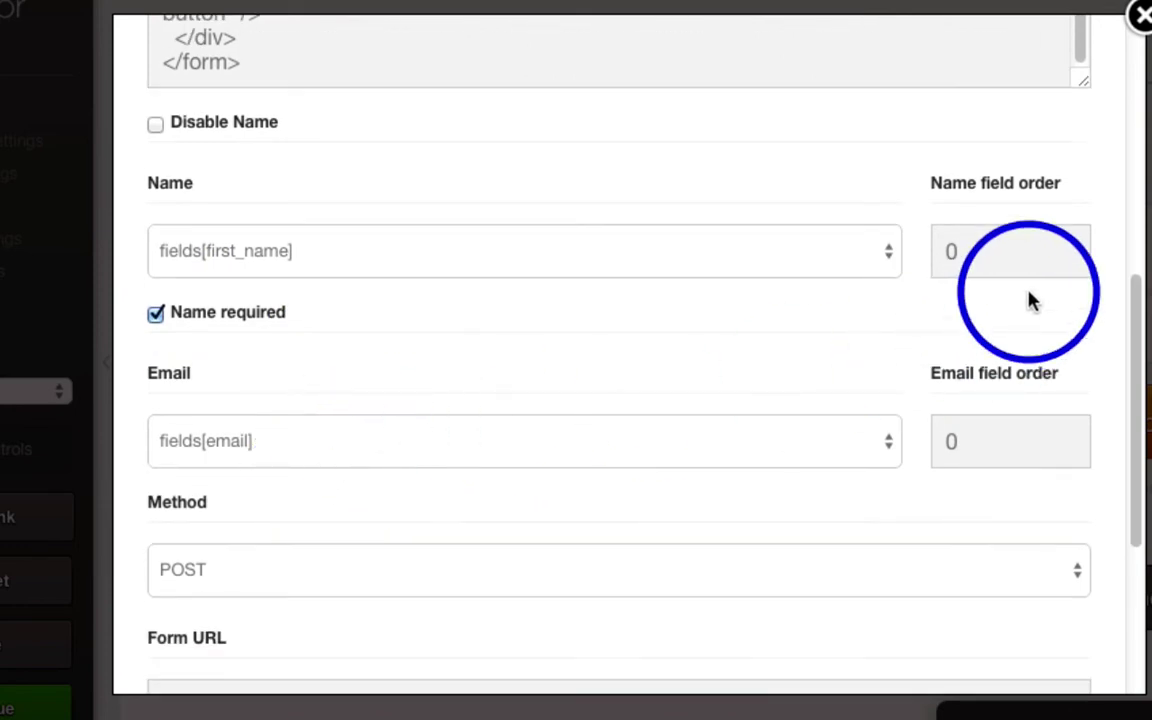
Step: Set the Email field order to 1
{"action": "double_click", "coordinate": [990, 249]}
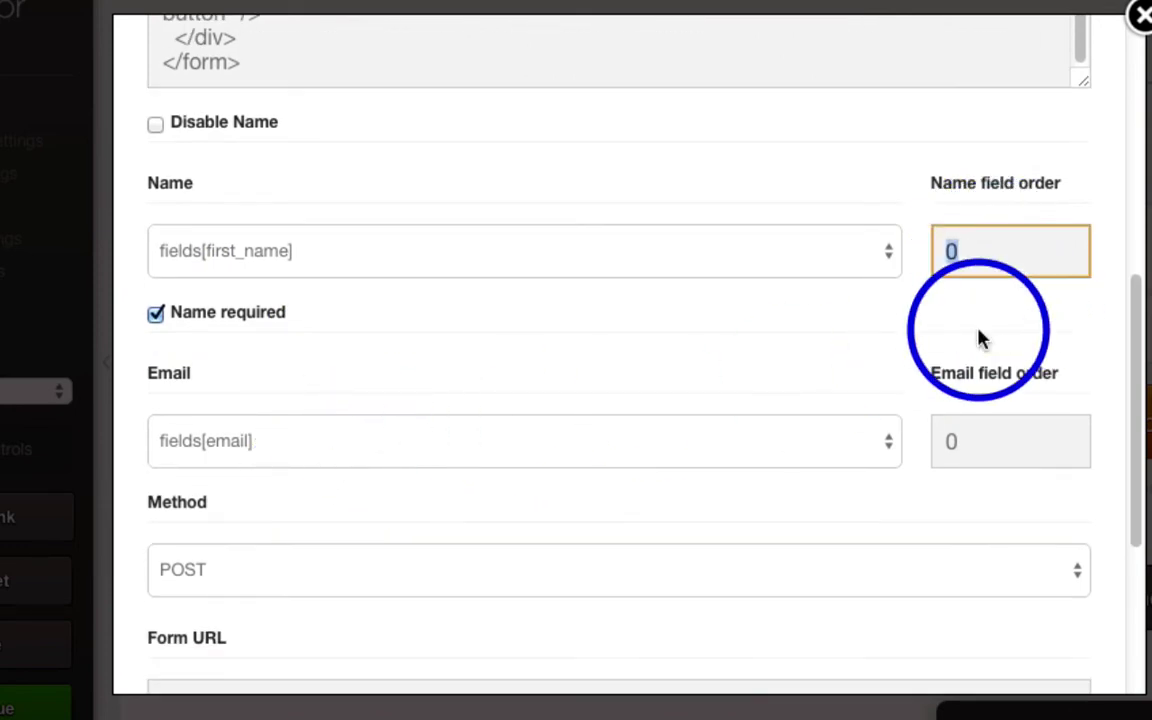
{"action": "left_click", "coordinate": [975, 450]}
{"action": "type", "text": "1"}
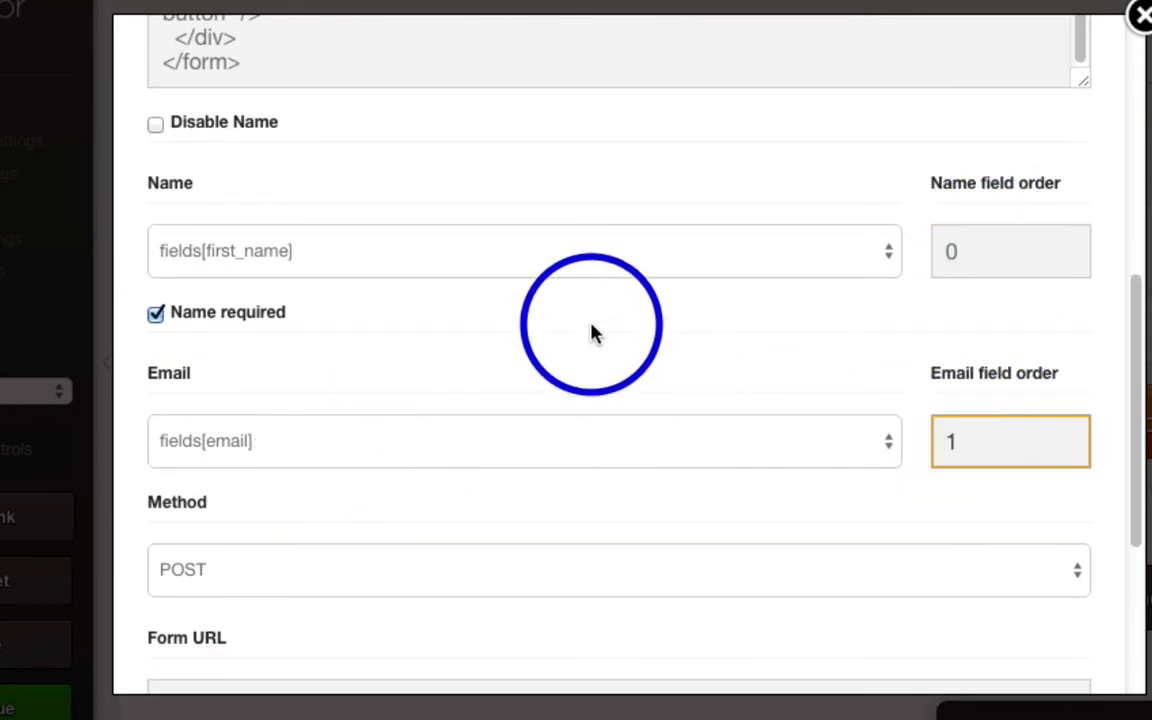
{"action": "left_click", "coordinate": [594, 324]}
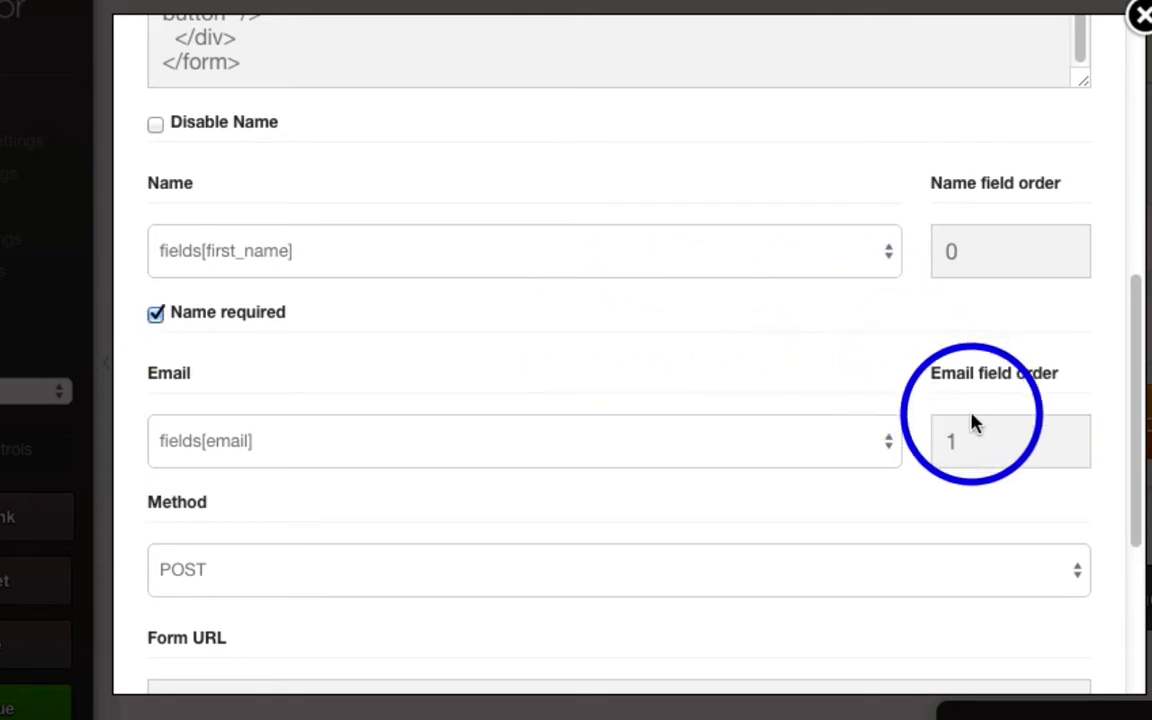
{"action": "scroll", "coordinate": [690, 345], "scroll_direction": "down", "scroll_amount": 1}
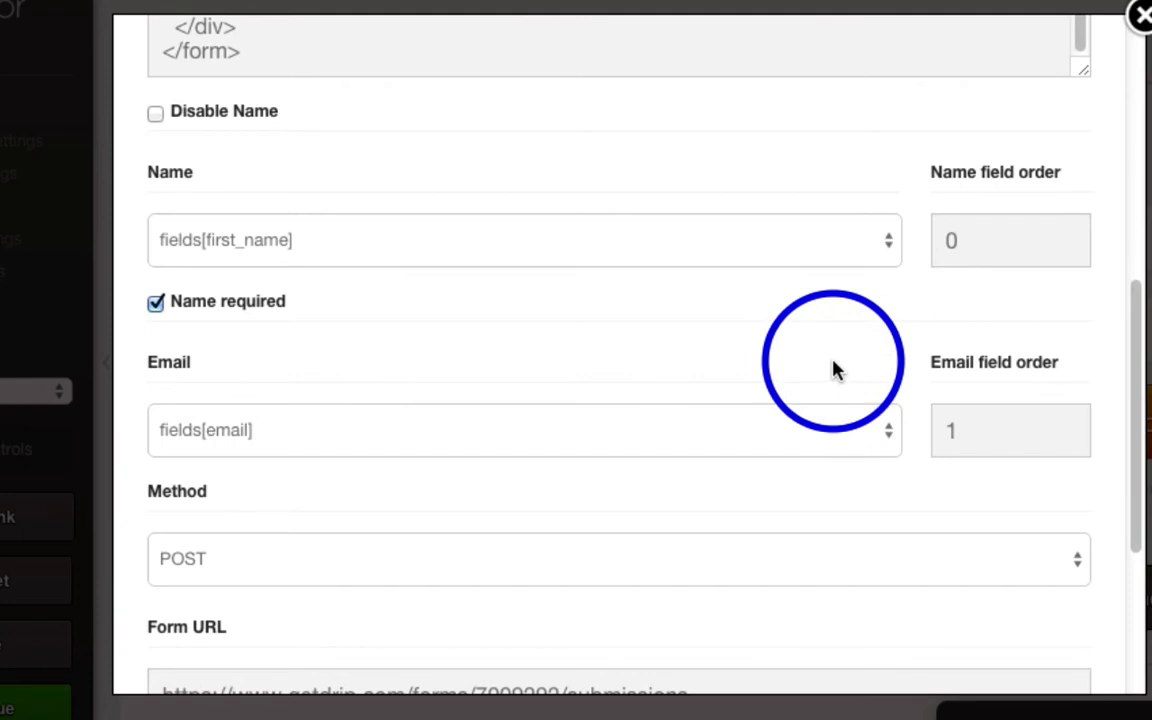
{"action": "scroll", "coordinate": [752, 348], "scroll_direction": "down", "scroll_amount": 3}
{"action": "scroll", "coordinate": [752, 348], "scroll_direction": "down", "scroll_amount": 5}
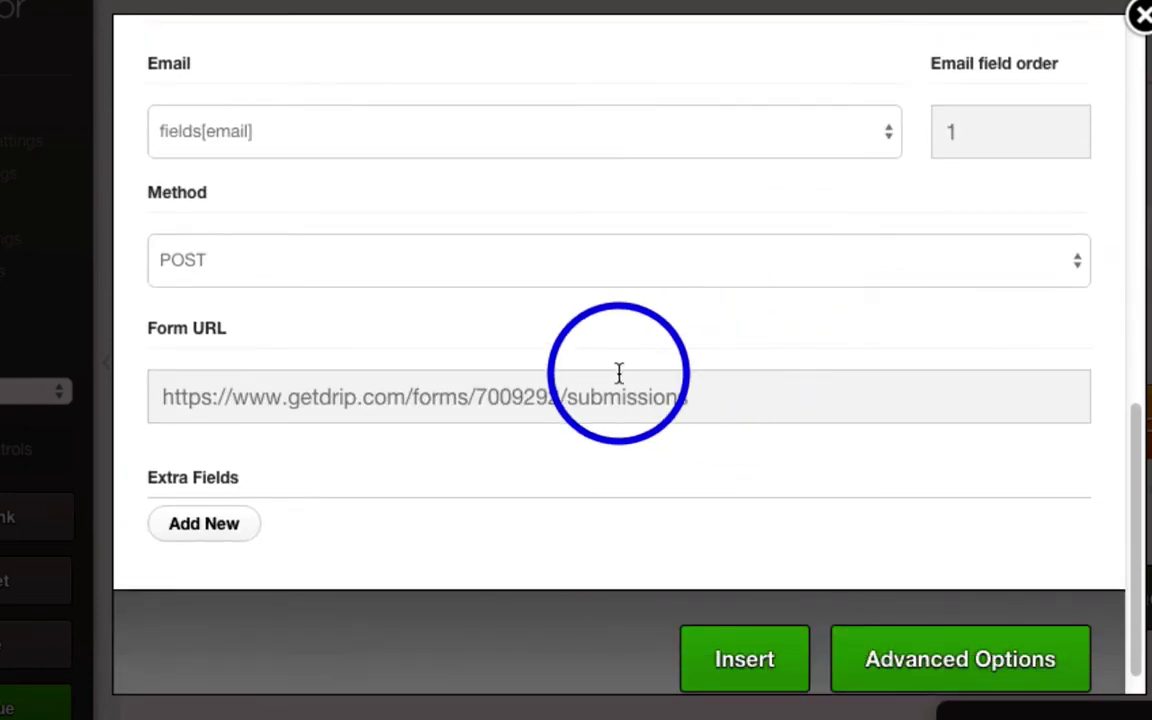
{"action": "scroll", "coordinate": [617, 375], "scroll_direction": "up", "scroll_amount": 4}
{"action": "scroll", "coordinate": [617, 380], "scroll_direction": "up", "scroll_amount": 10}
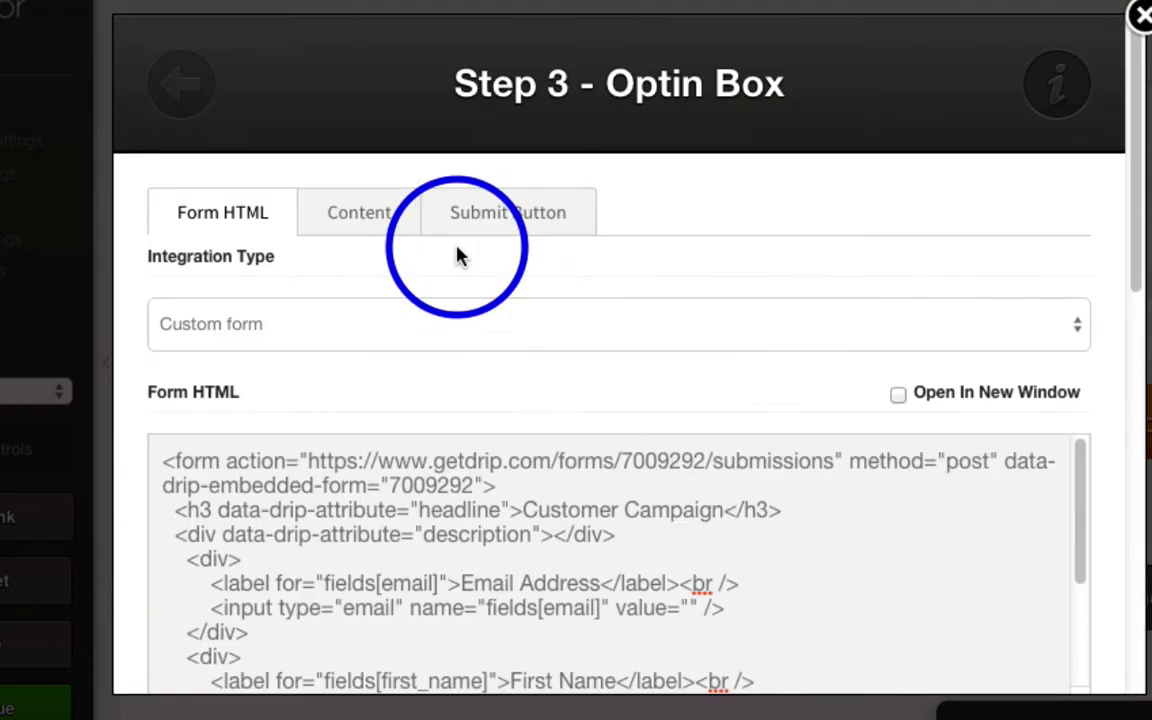
Step: Review the optin box's content text and submit button settings
{"action": "left_click", "coordinate": [361, 208]}
{"action": "scroll", "coordinate": [458, 404], "scroll_direction": "down", "scroll_amount": 9}
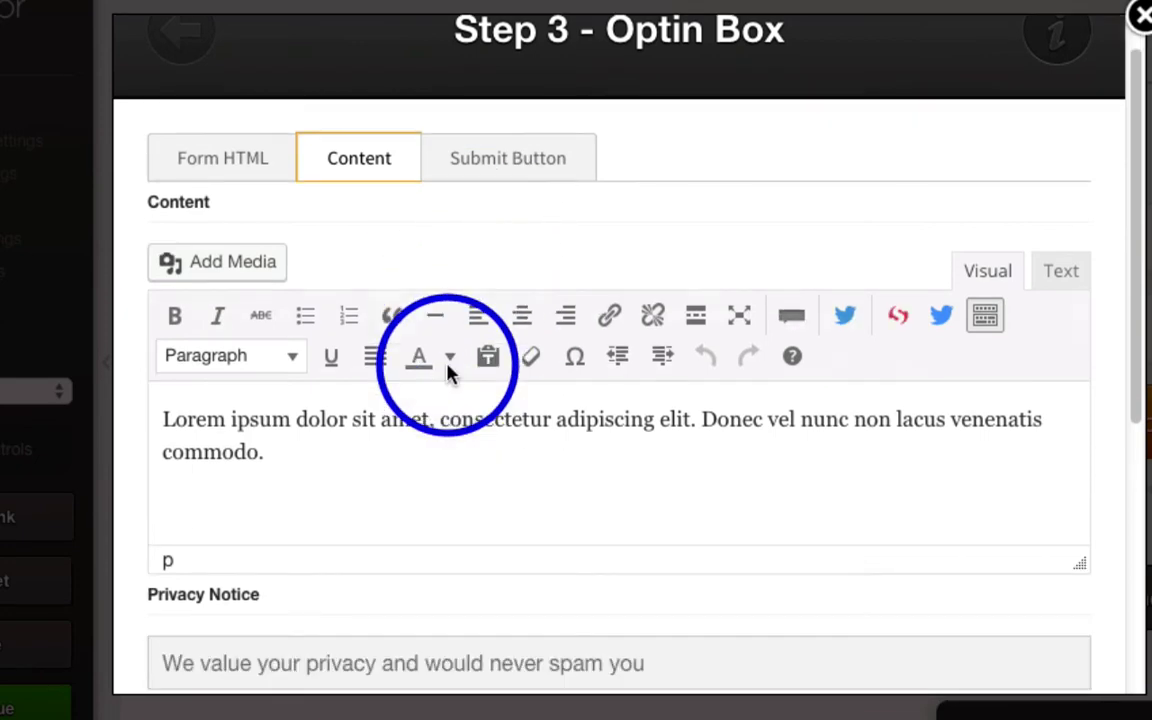
{"action": "scroll", "coordinate": [465, 333], "scroll_direction": "down", "scroll_amount": 3}
{"action": "scroll", "coordinate": [476, 309], "scroll_direction": "up", "scroll_amount": 10}
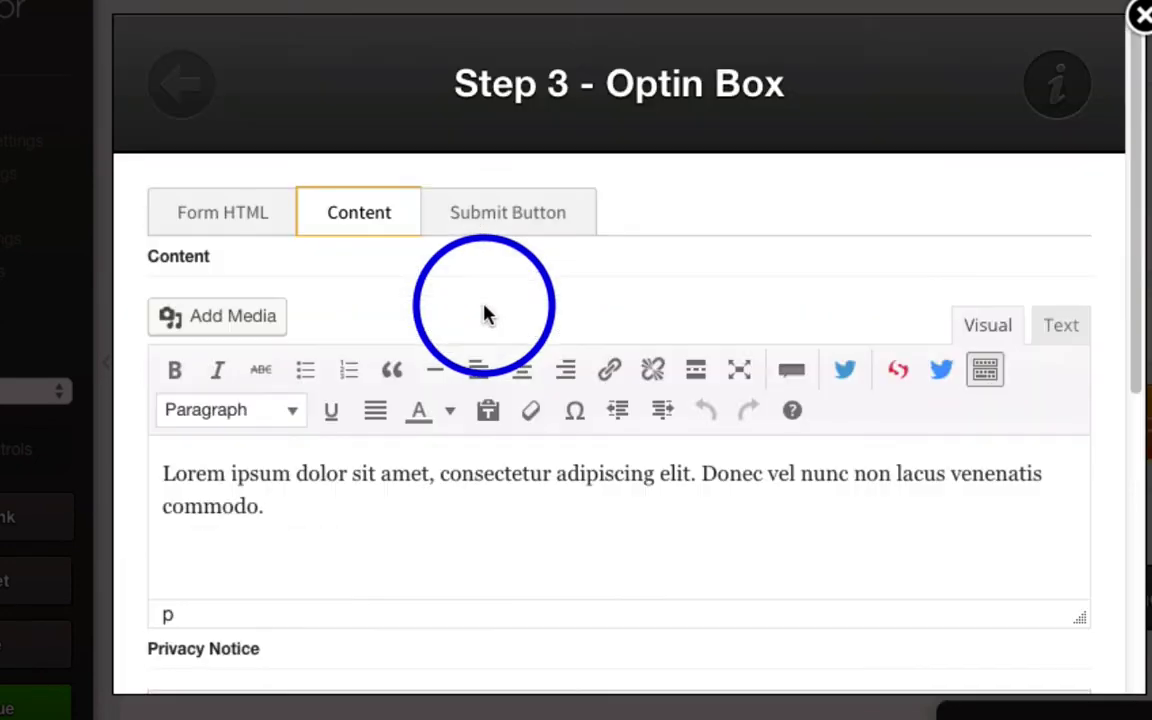
{"action": "left_click", "coordinate": [495, 226]}
{"action": "scroll", "coordinate": [652, 266], "scroll_direction": "down", "scroll_amount": 2}
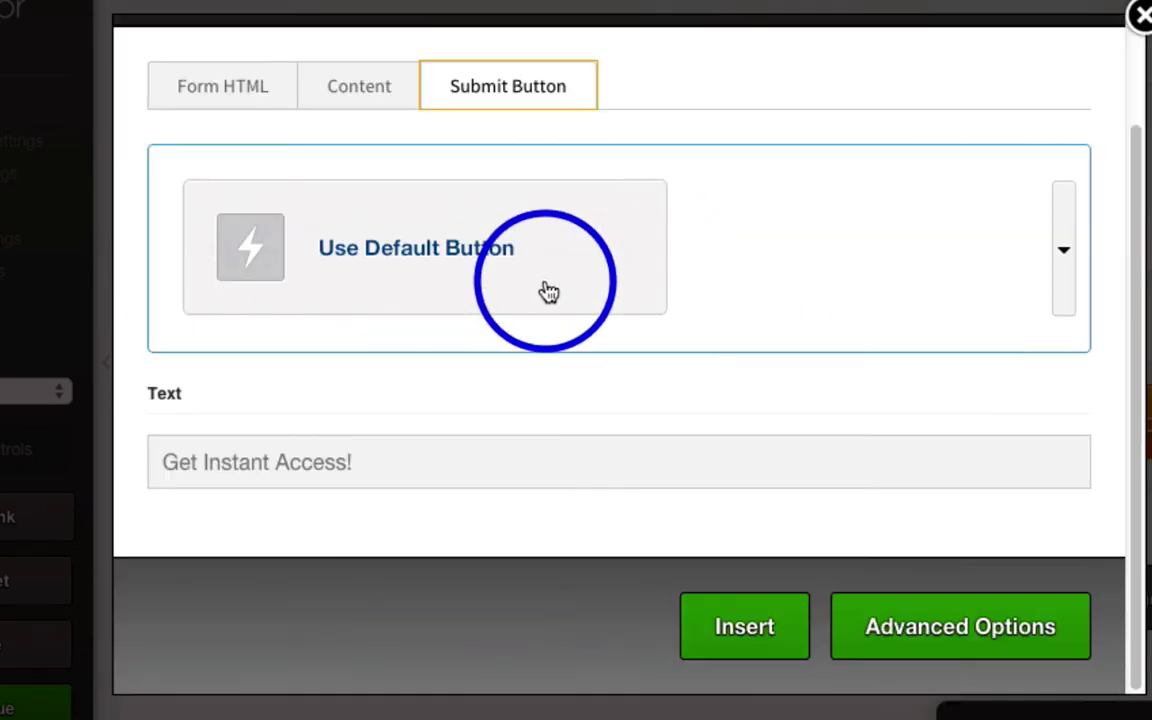
Step: Insert the configured opt-in form, save the page, and open its public preview
{"action": "left_click", "coordinate": [758, 628]}
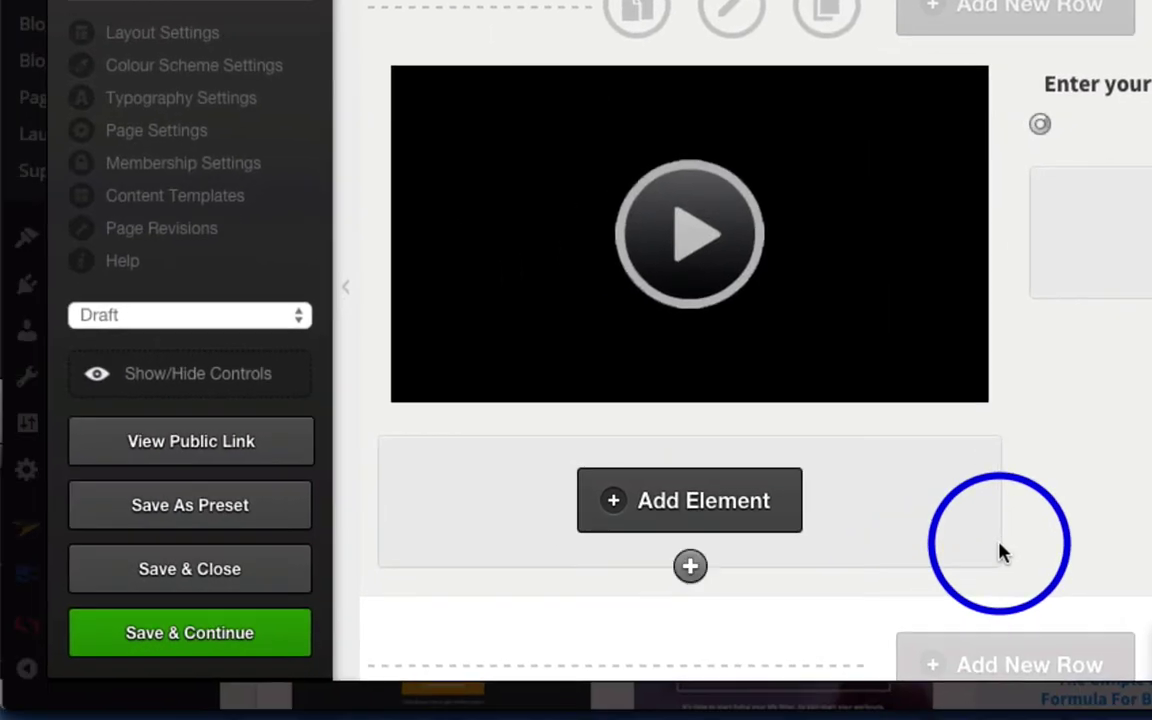
{"action": "left_click", "coordinate": [212, 640]}
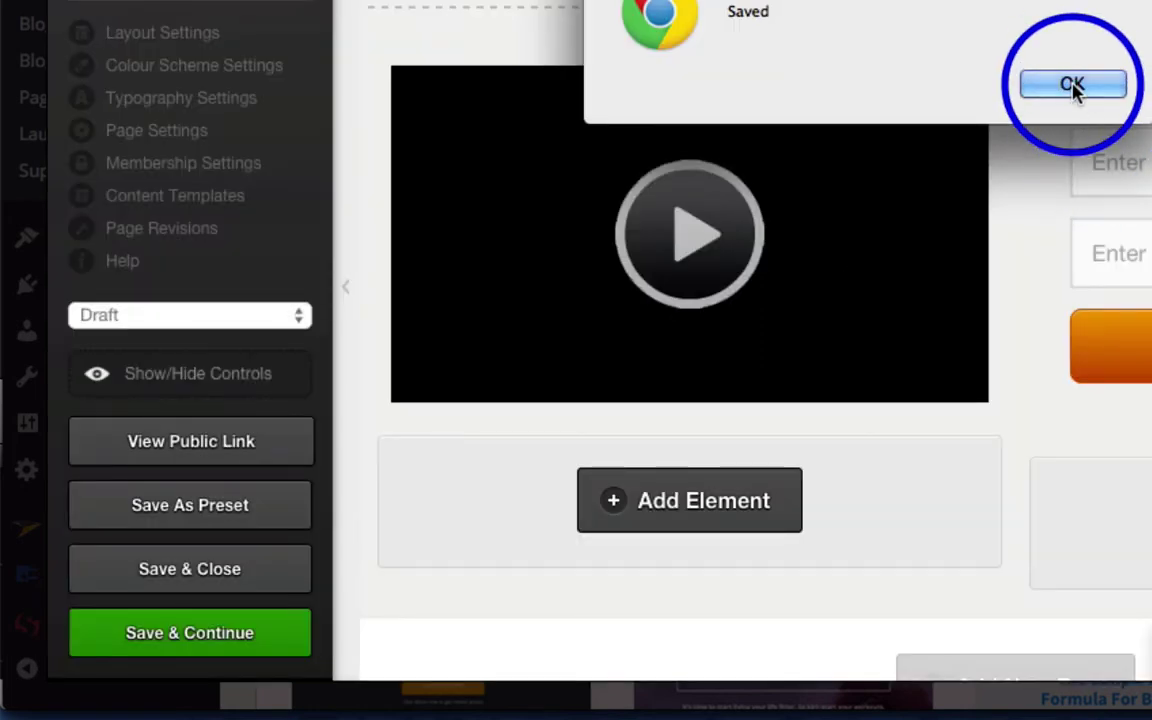
{"action": "left_click", "coordinate": [1066, 88]}
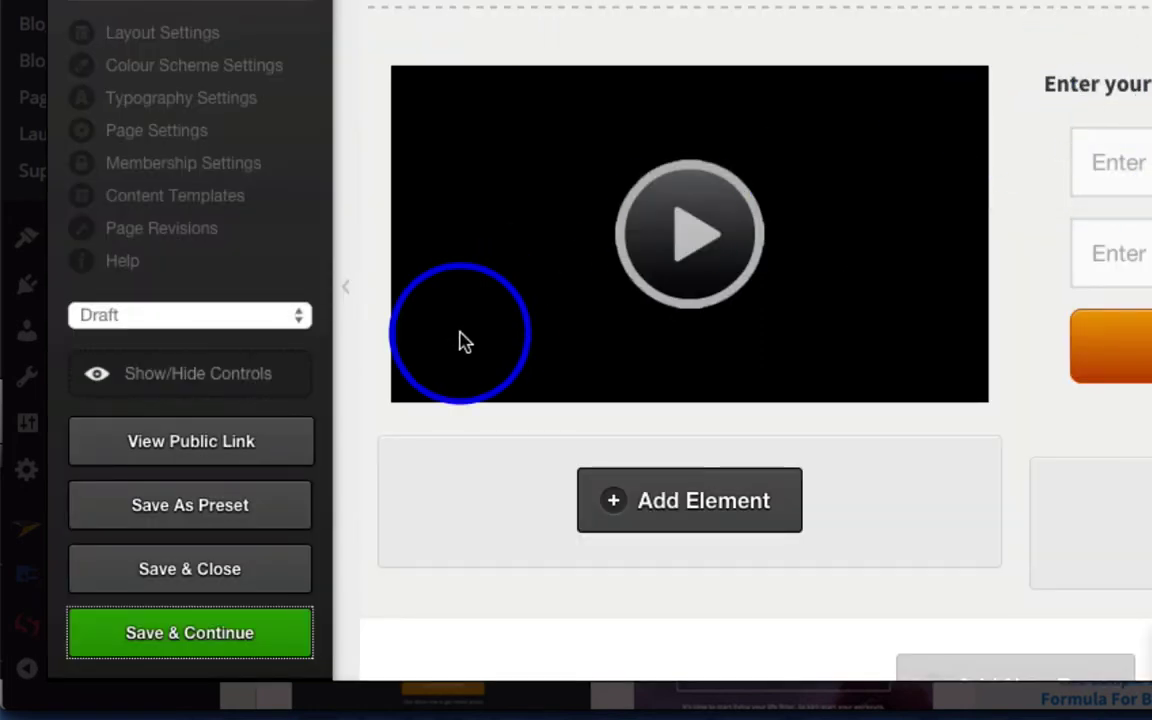
{"action": "left_click", "coordinate": [237, 442]}
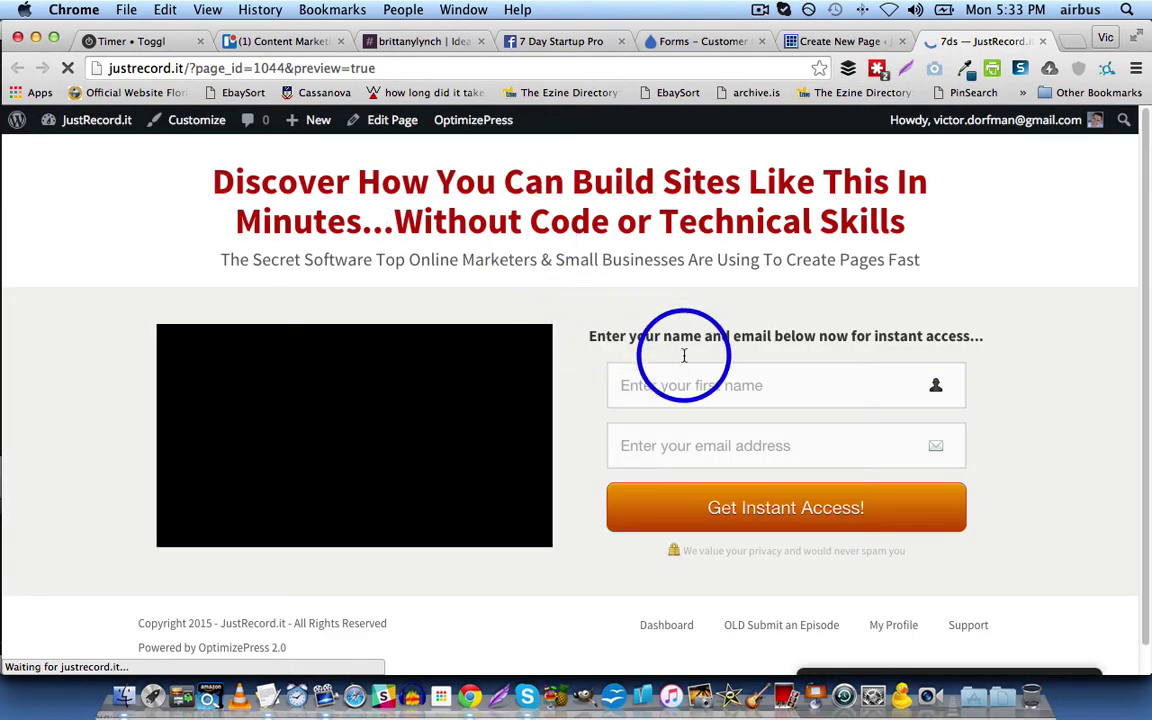
Step: Submit a test signup through the opt-in form with a first name and email address
{"action": "left_click", "coordinate": [718, 383]}
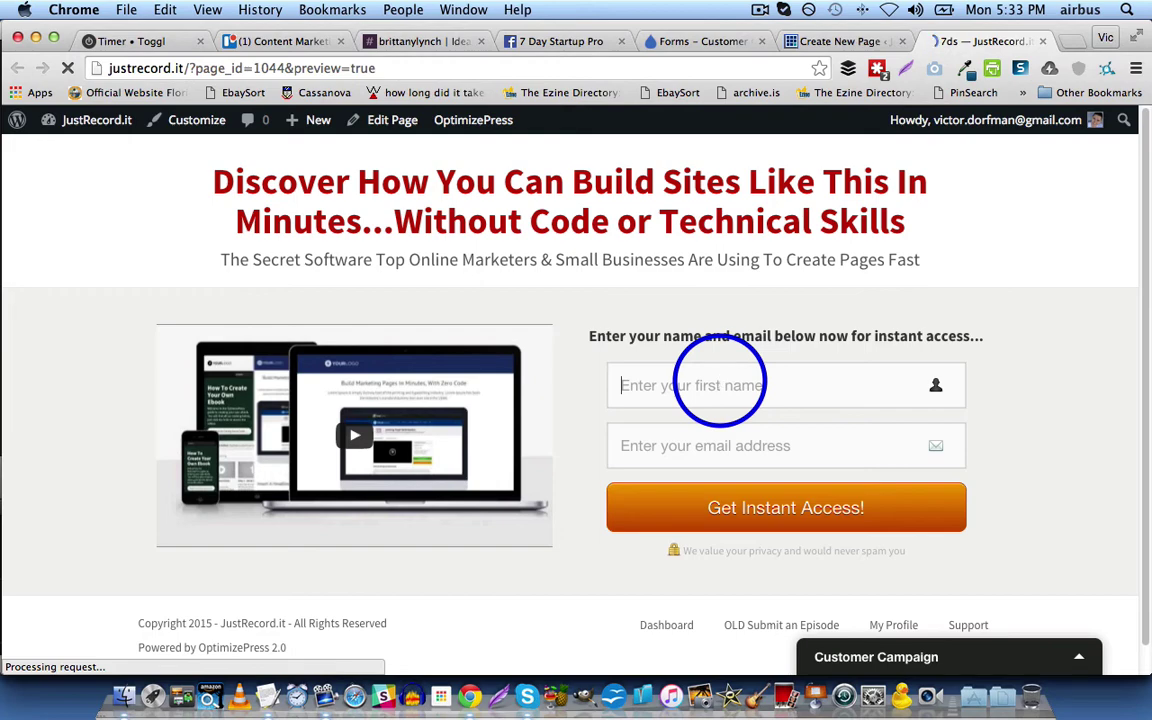
{"action": "type", "text": "Vic"}
{"action": "key", "text": "Tab"}
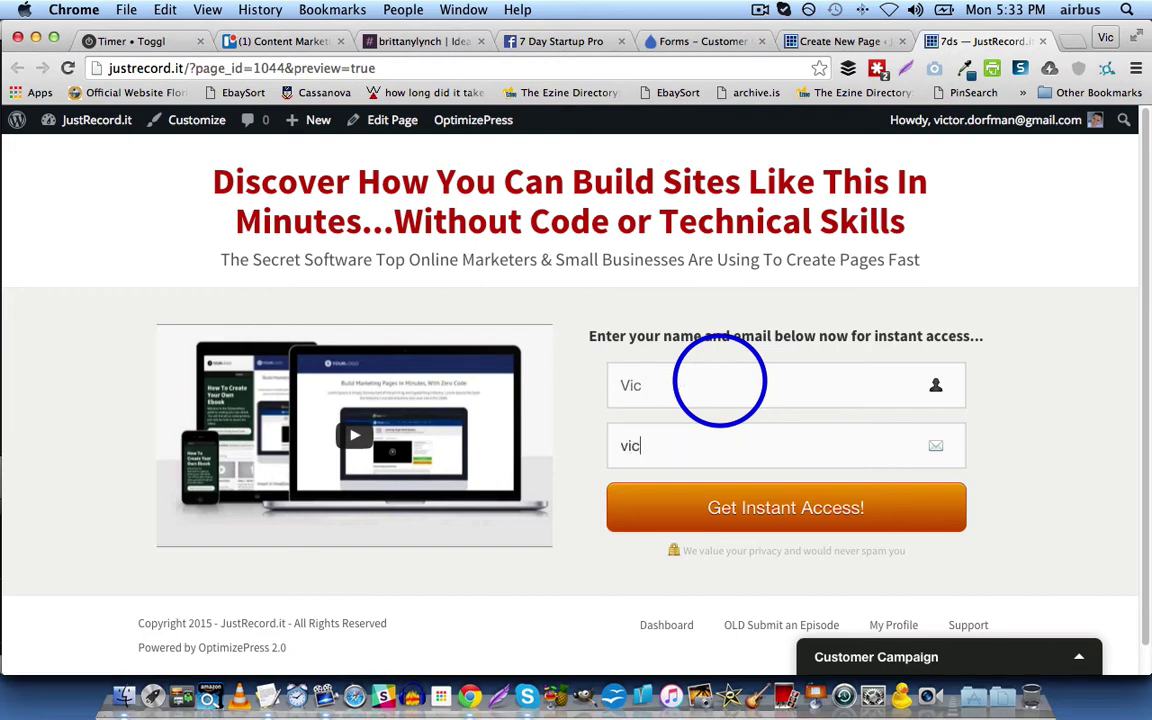
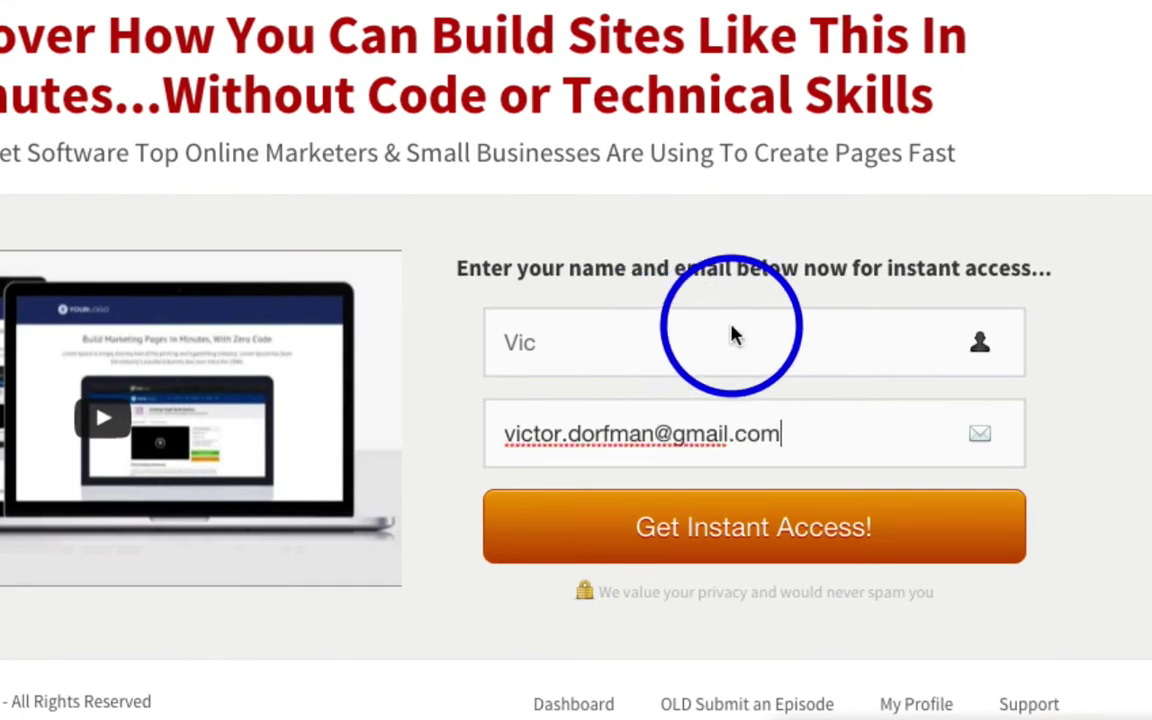
{"action": "left_click", "coordinate": [748, 523]}
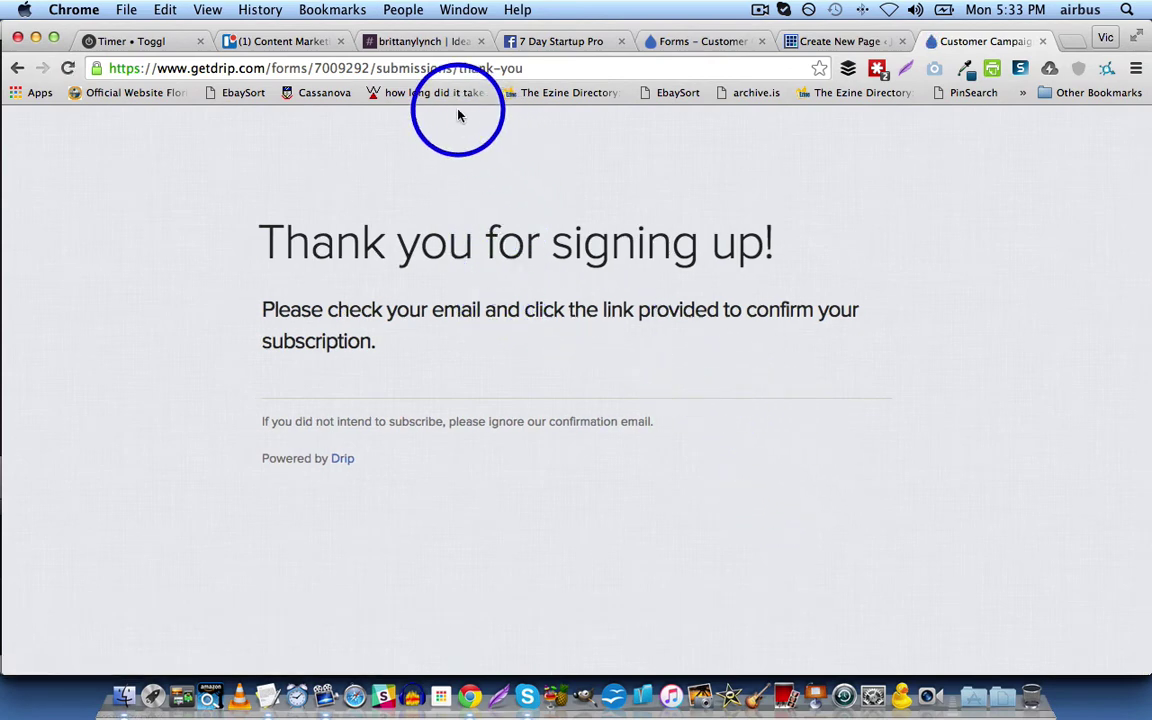
Step: Go to Google Inbox in a new browser tab
{"action": "key", "text": "super+t"}
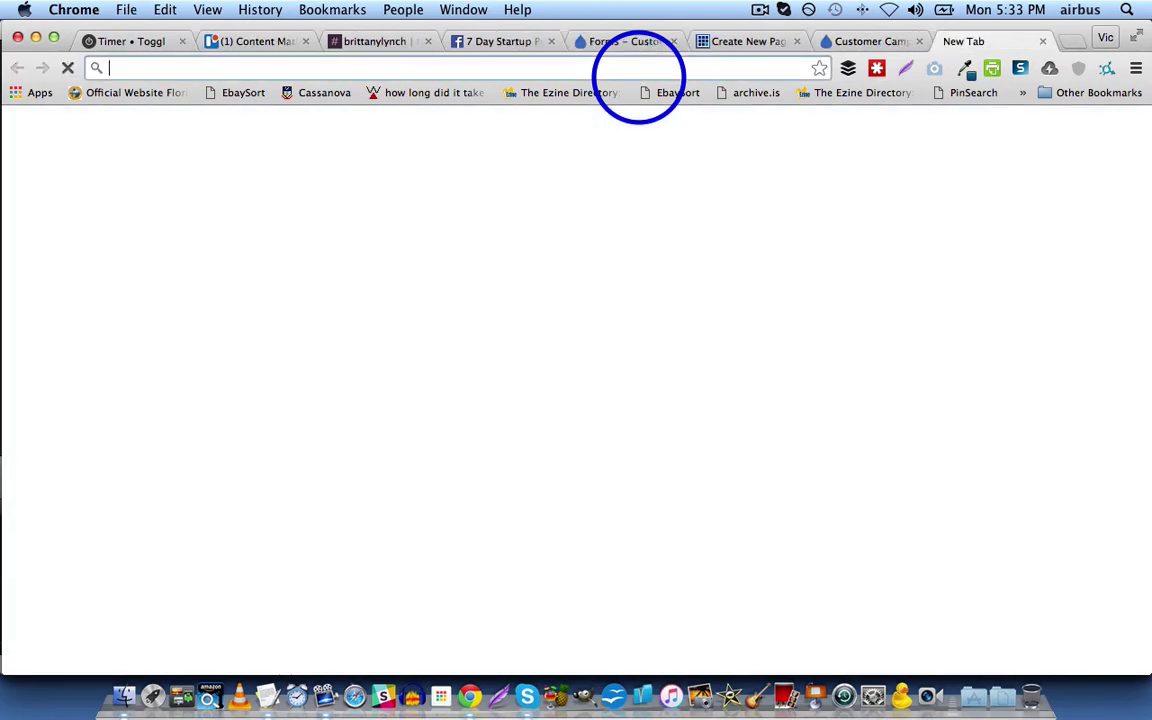
{"action": "type", "text": "inbox.google.com"}
{"action": "key", "text": "Return"}
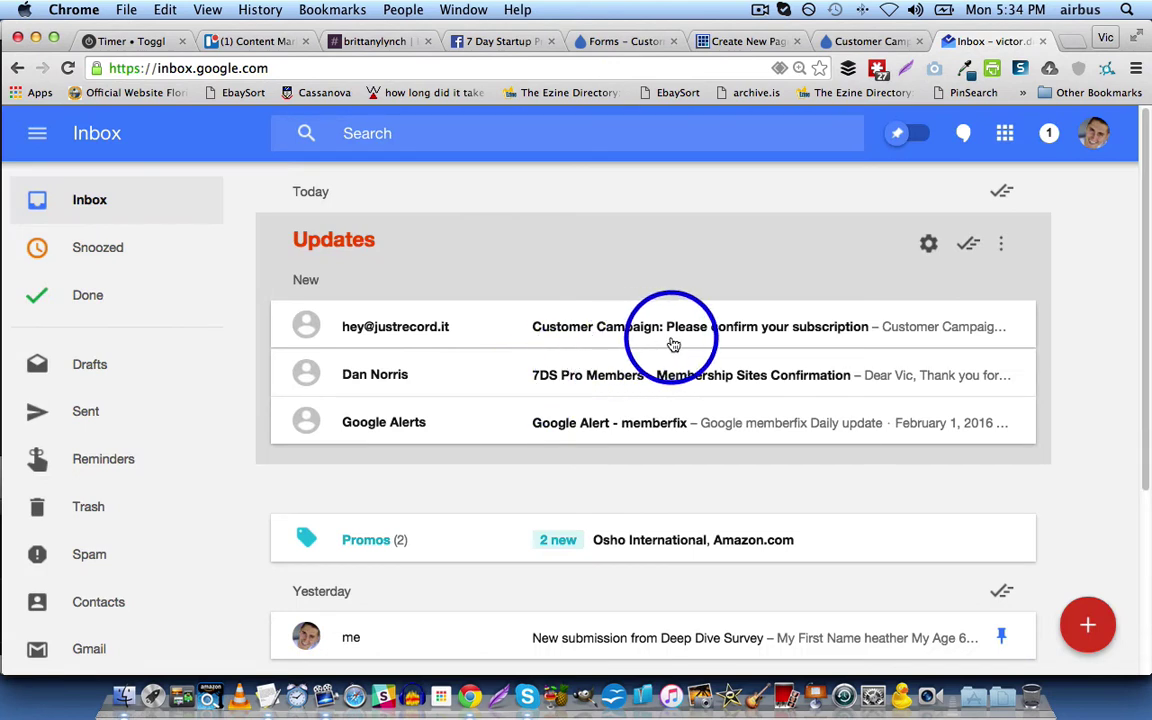
Step: Open the 'Please confirm your subscription' email, follow its Confirm subscription link, and return to the thank-you tab
{"action": "mouse_move", "coordinate": [674, 342]}
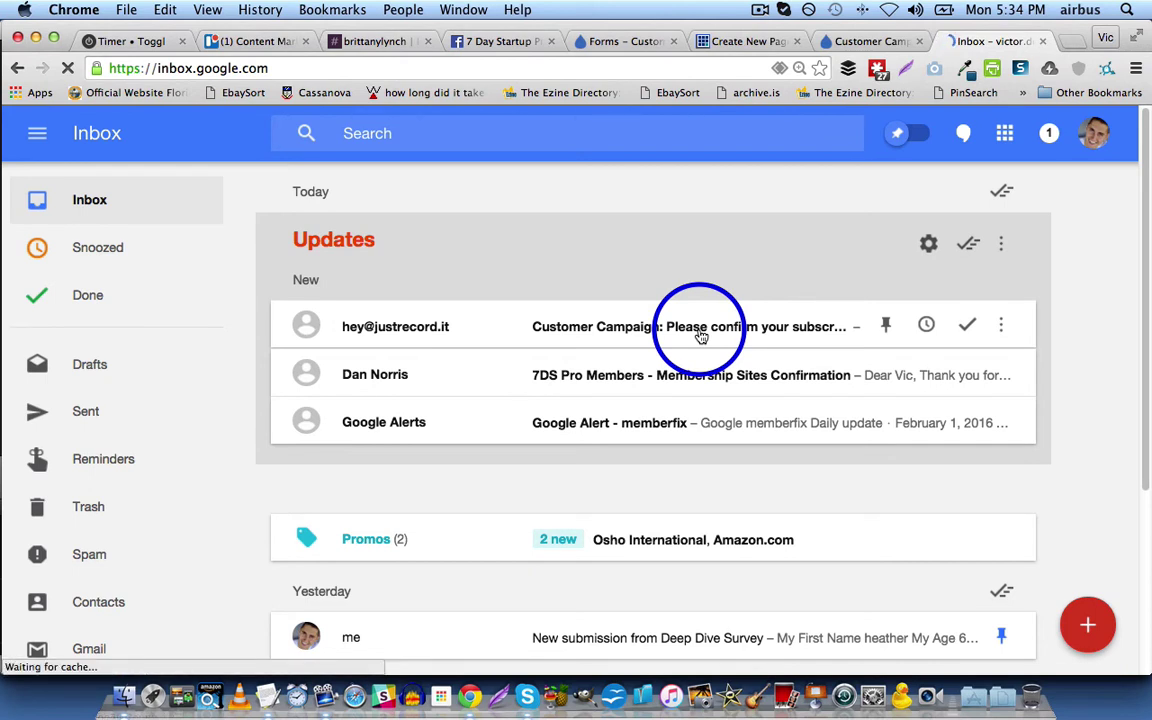
{"action": "left_click", "coordinate": [701, 338]}
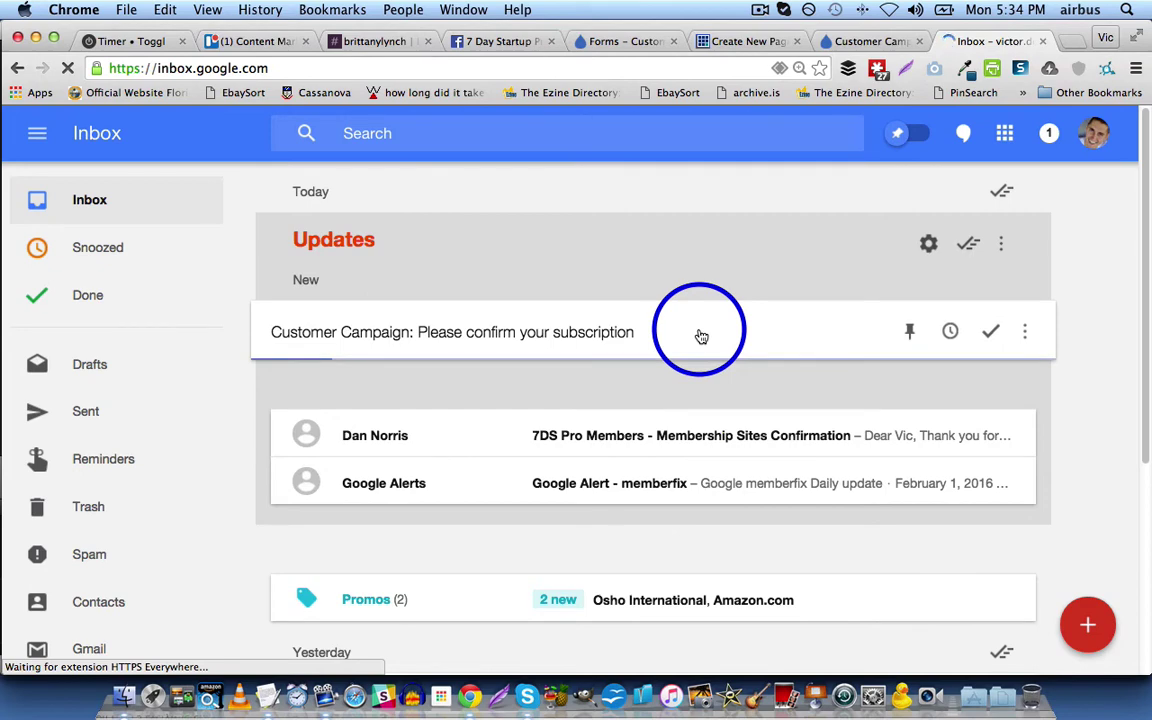
{"action": "left_click", "coordinate": [701, 338]}
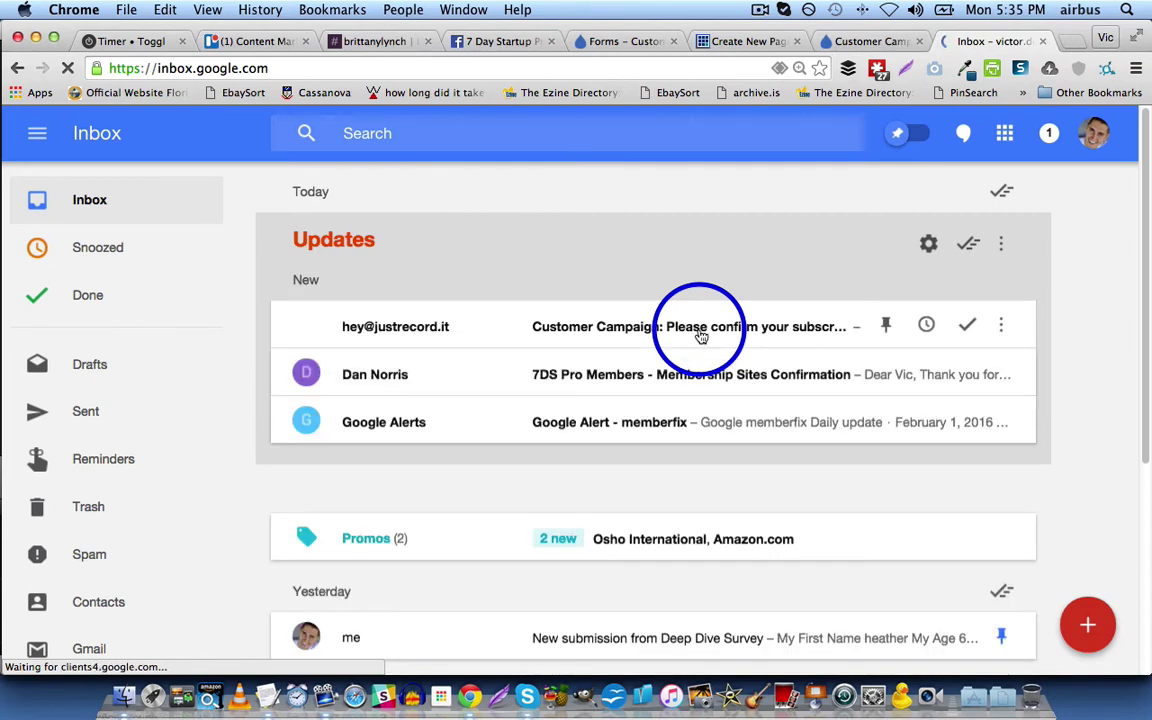
{"action": "left_click", "coordinate": [714, 322]}
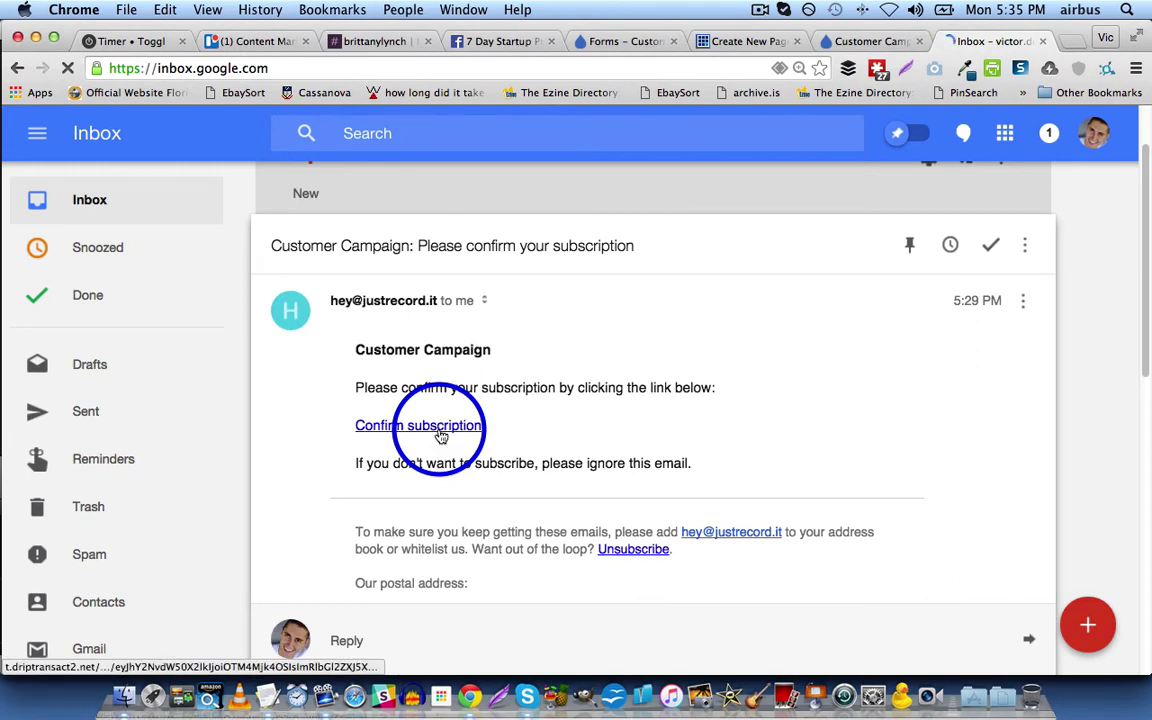
{"action": "left_click", "coordinate": [441, 430]}
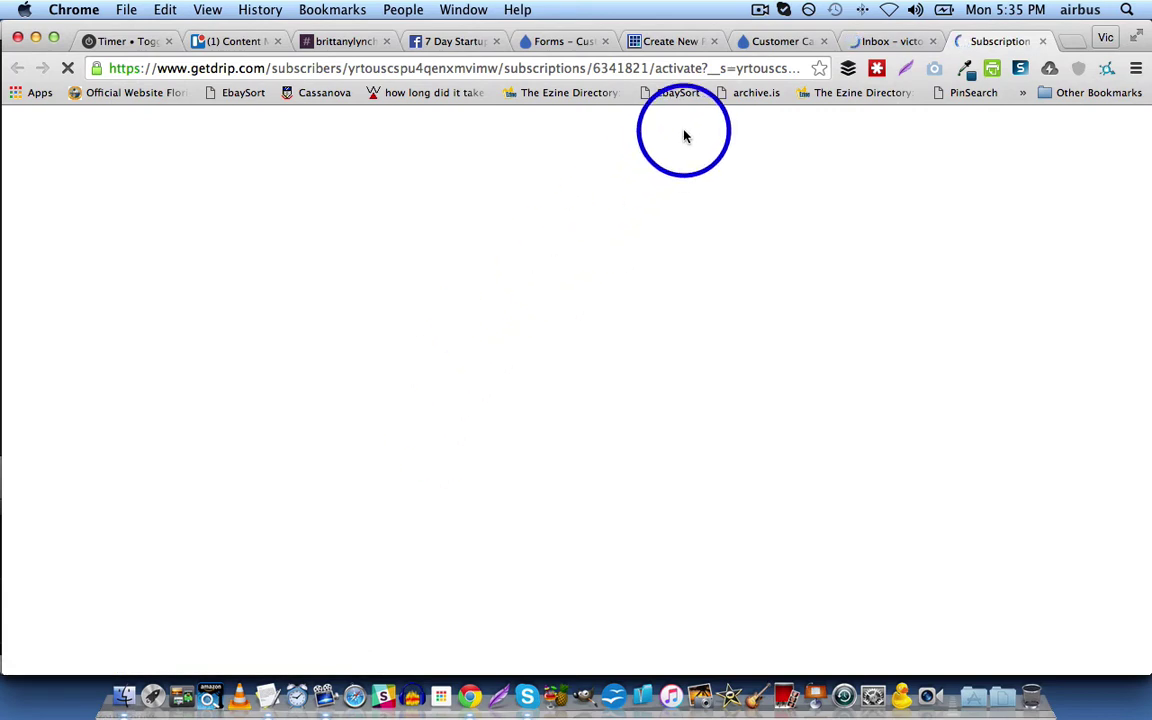
{"action": "left_click", "coordinate": [765, 42]}
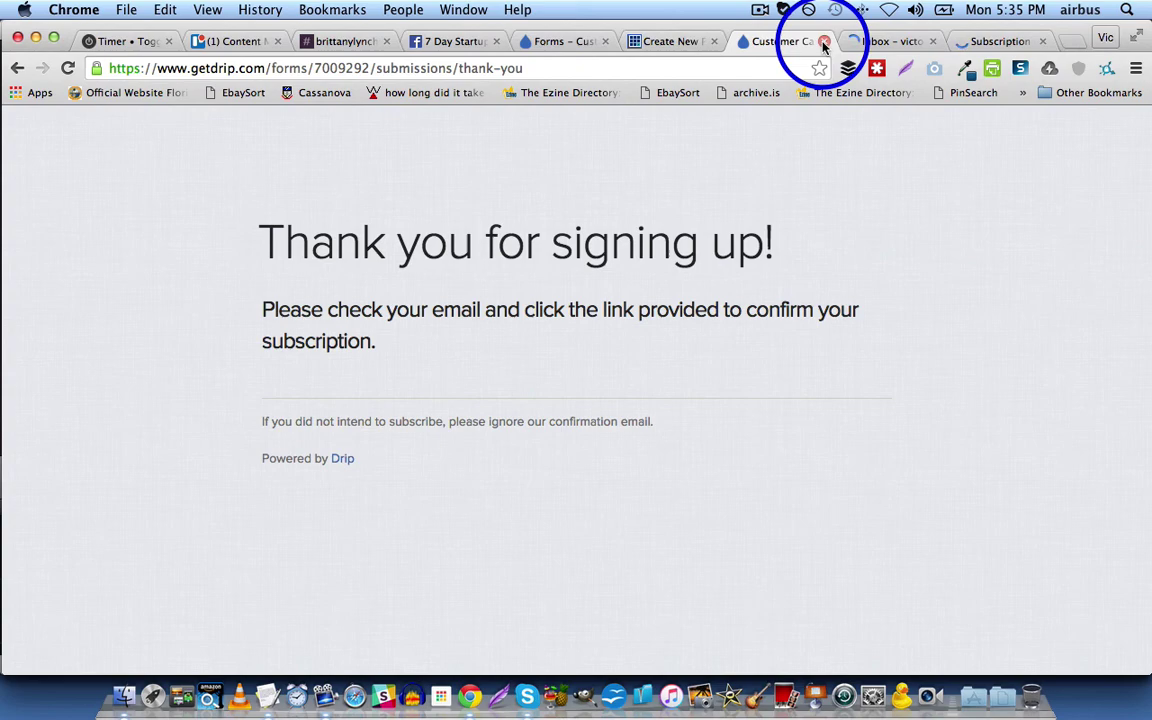
Step: Switch to the Drip form editor and open the account's Subscribers list
{"action": "left_click", "coordinate": [550, 42]}
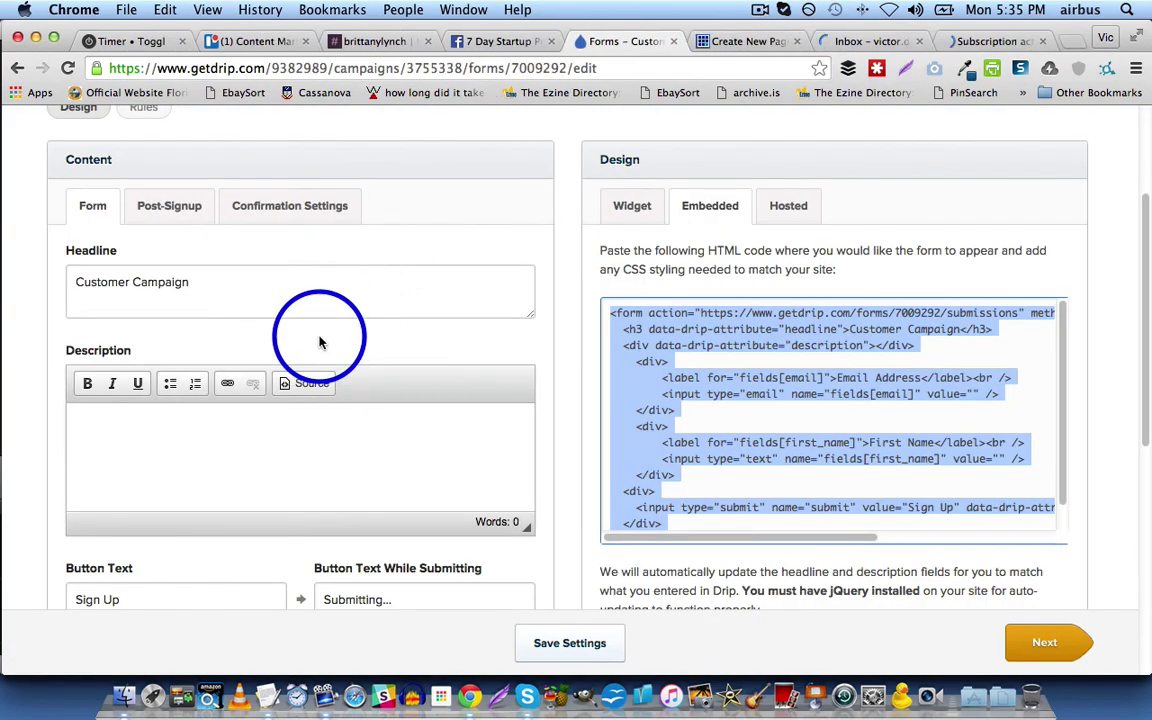
{"action": "scroll", "coordinate": [330, 340], "scroll_direction": "up", "scroll_amount": 4}
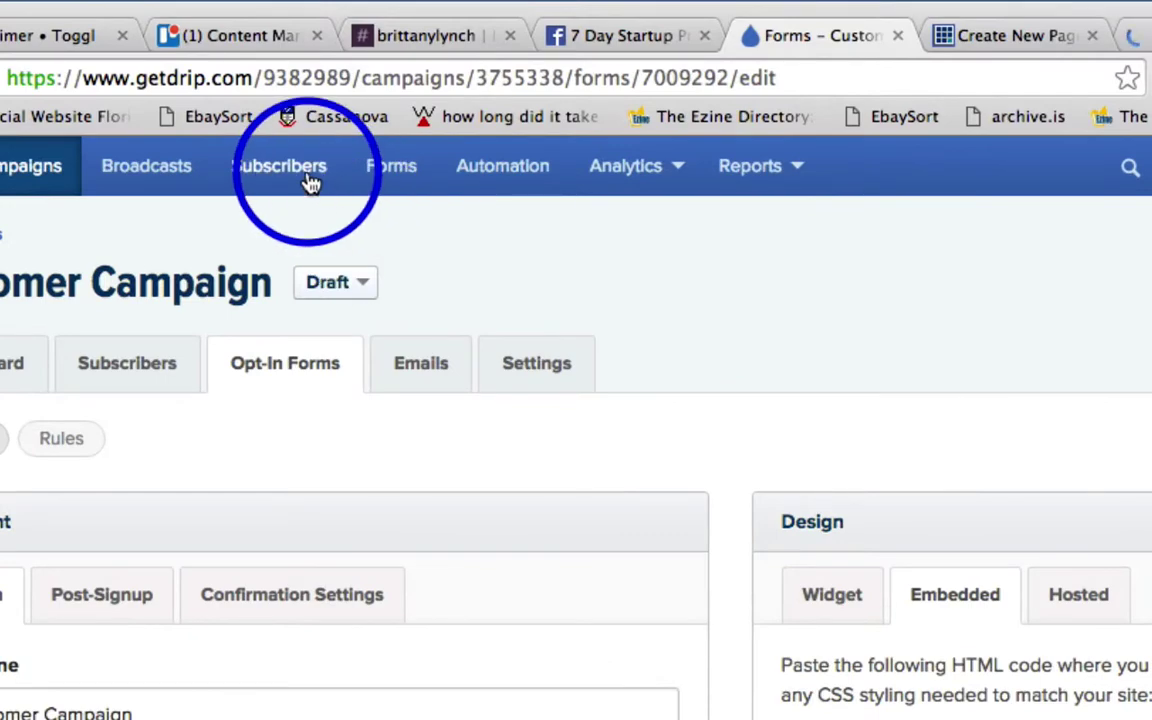
{"action": "left_click", "coordinate": [310, 177]}
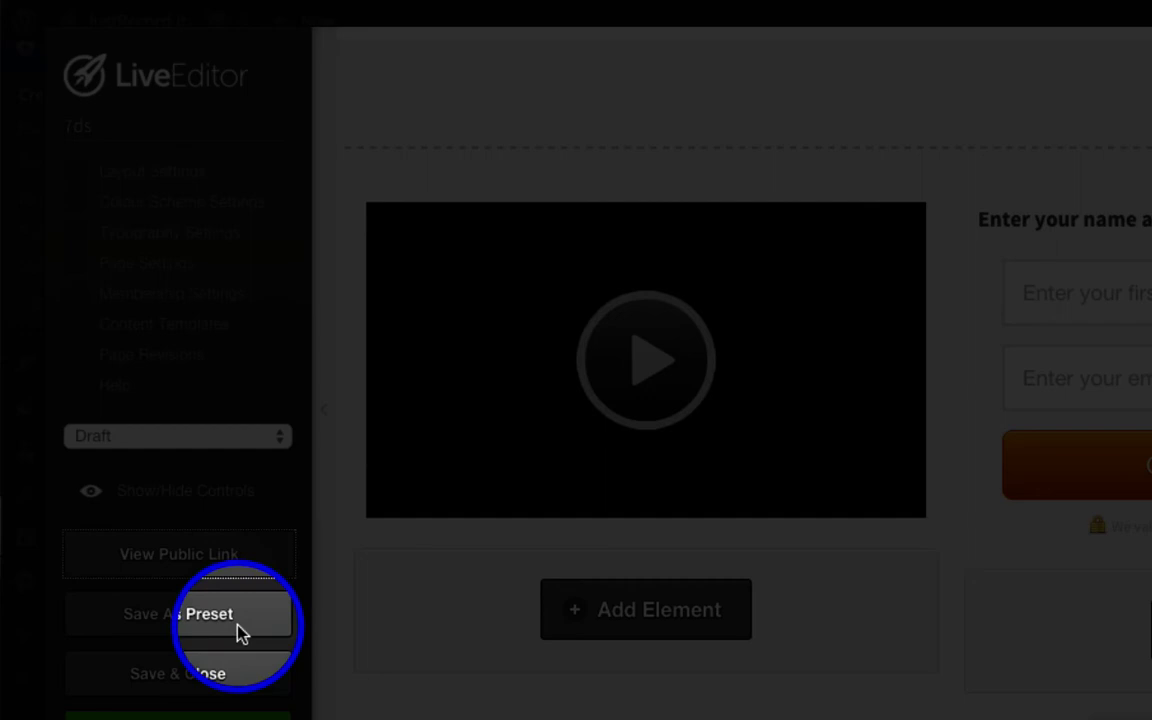
Step: Change the page status from Draft to Publish and Save & Close the LiveEditor
{"action": "left_click", "coordinate": [200, 437]}
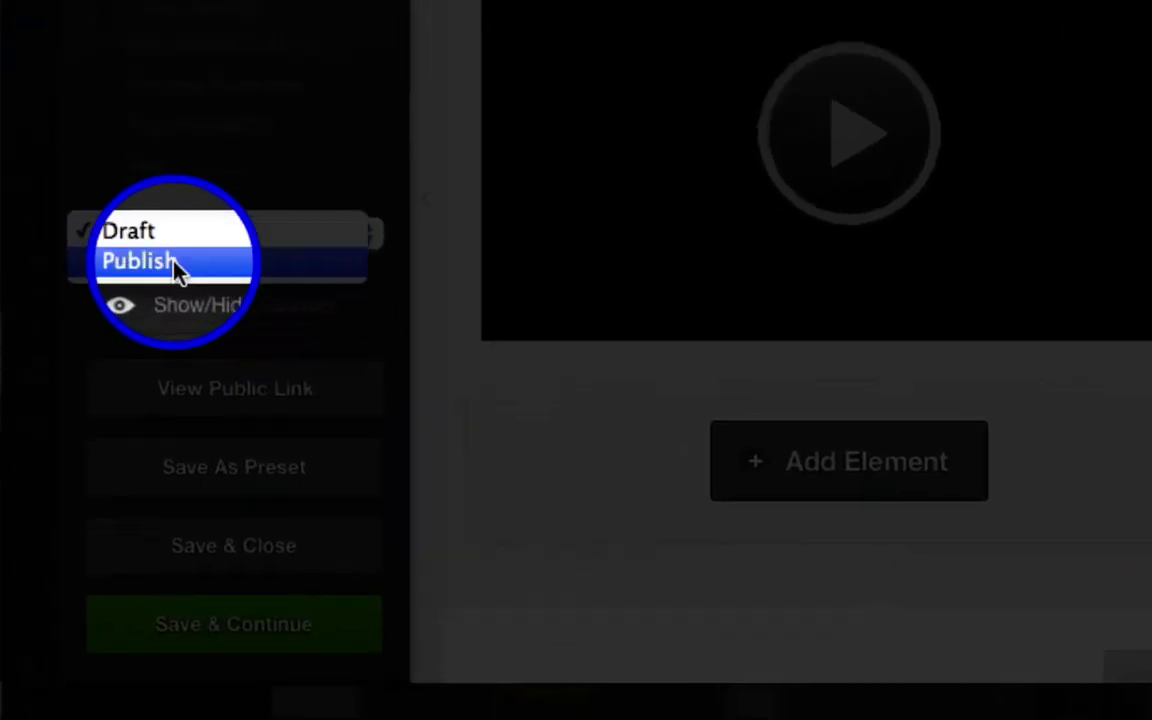
{"action": "left_click", "coordinate": [175, 267]}
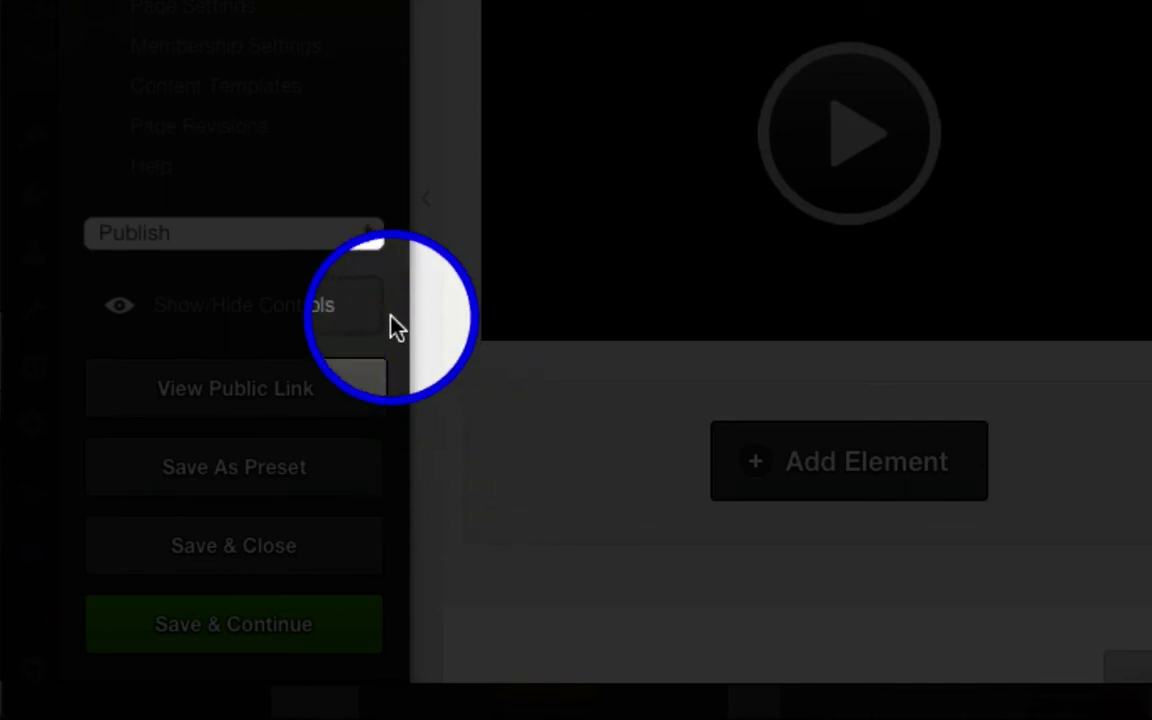
{"action": "scroll", "coordinate": [442, 380], "scroll_direction": "down", "scroll_amount": 2}
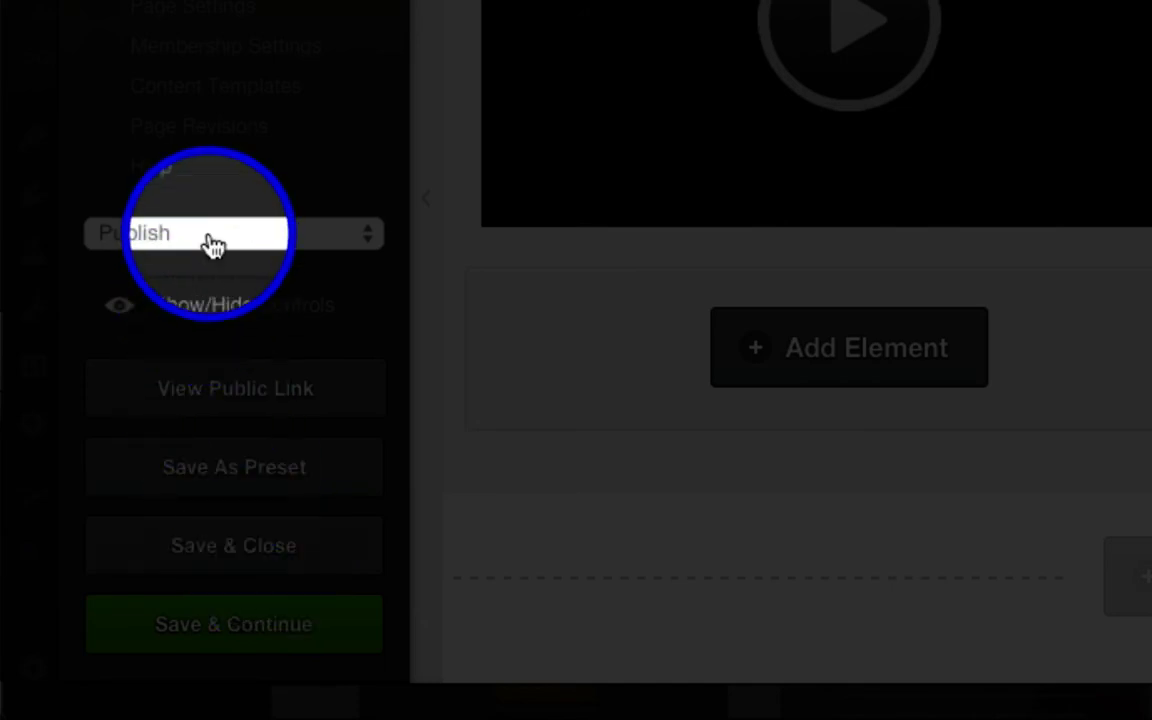
{"action": "left_click", "coordinate": [282, 562]}
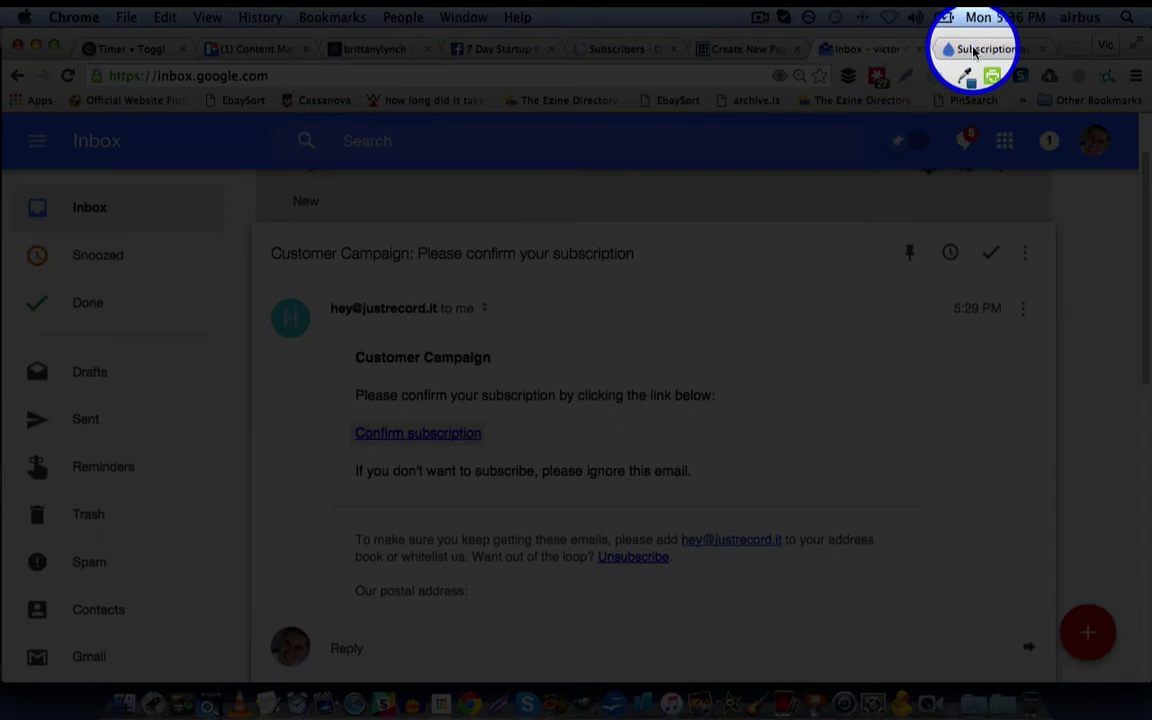
Step: Check the subscription activation page, then go from Drip's subscriber list to Campaigns
{"action": "left_click", "coordinate": [975, 50]}
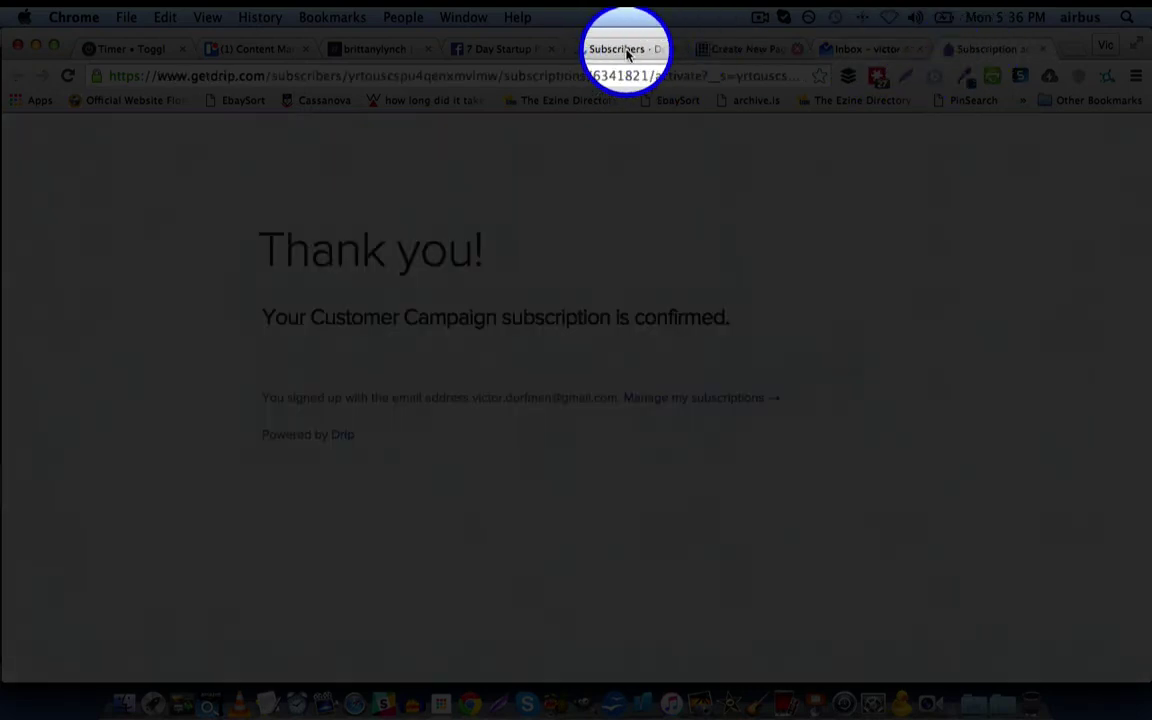
{"action": "left_click", "coordinate": [726, 55]}
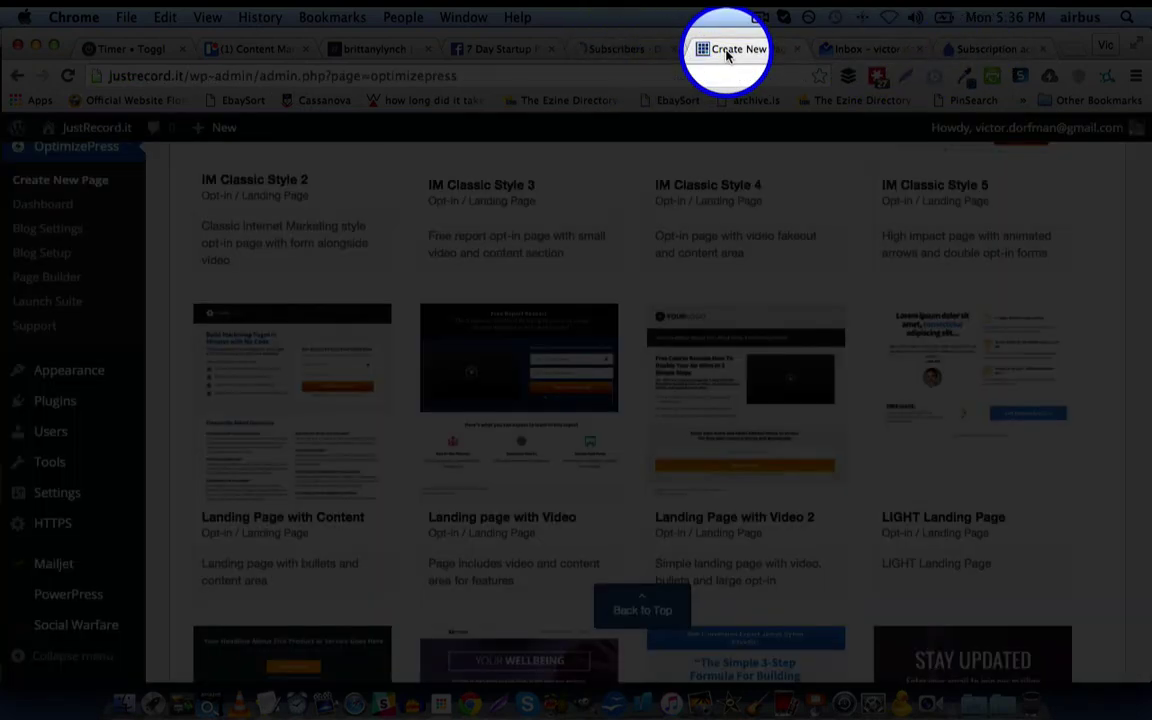
{"action": "left_click", "coordinate": [596, 50]}
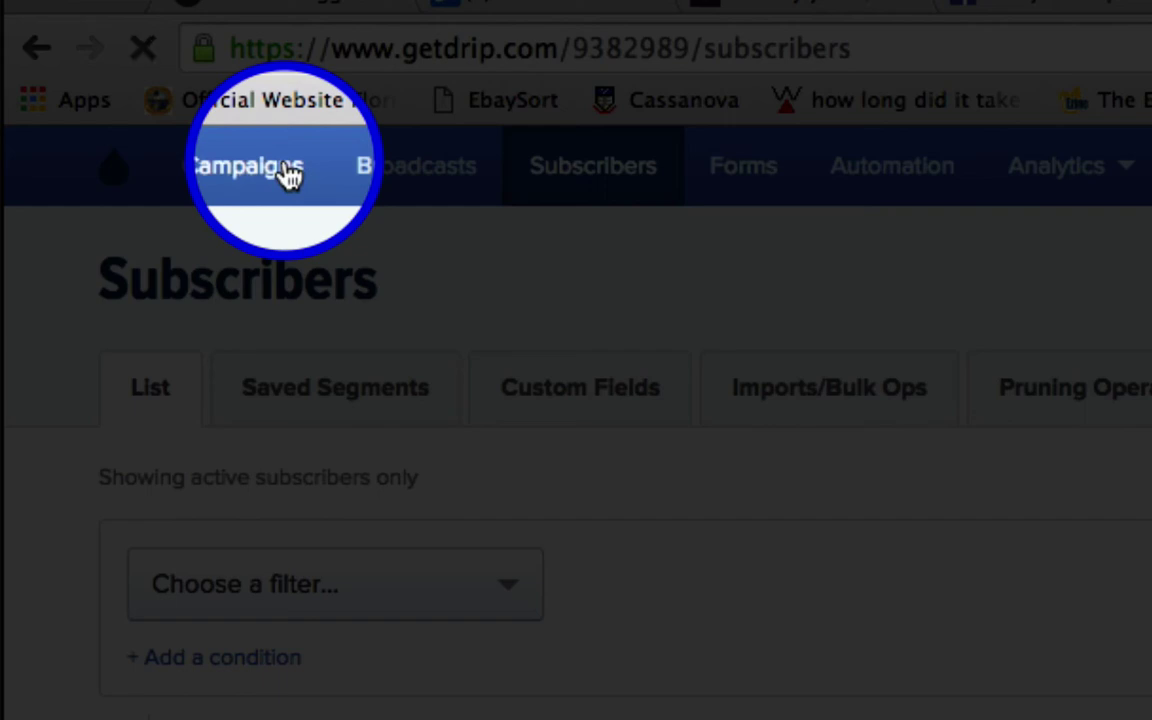
{"action": "left_click", "coordinate": [289, 175]}
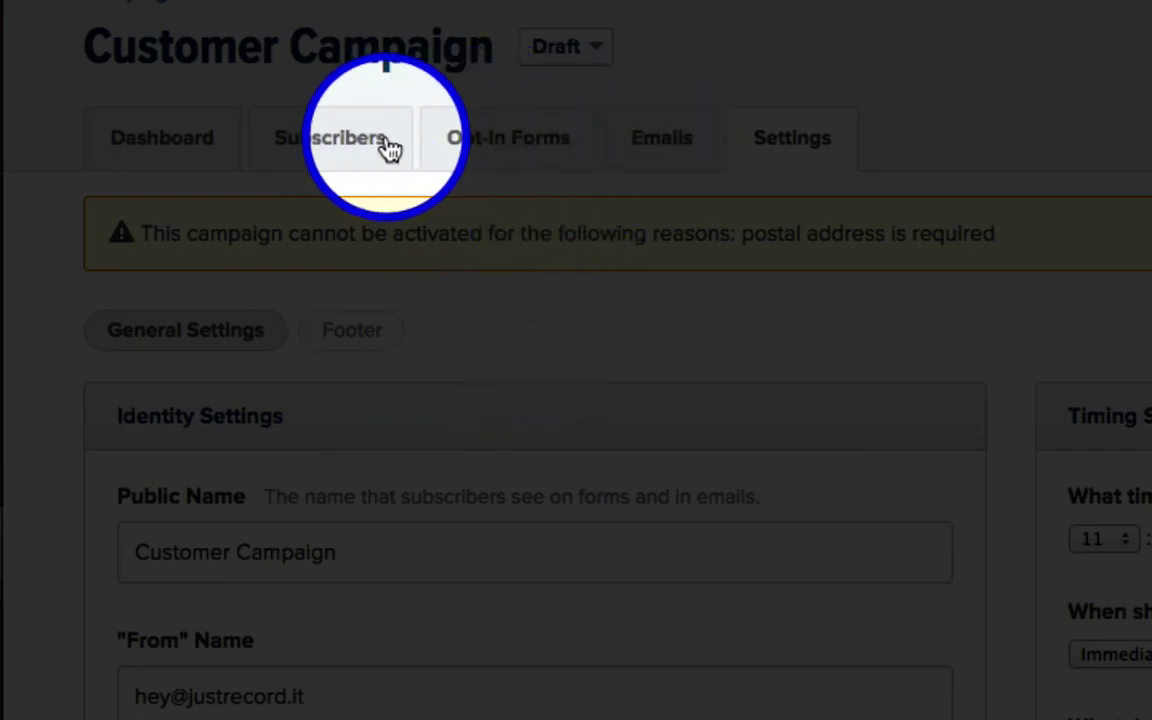
Step: Open the opt-in form's Post-Signup settings and scroll through headline, message and redirect options
{"action": "left_click", "coordinate": [552, 152]}
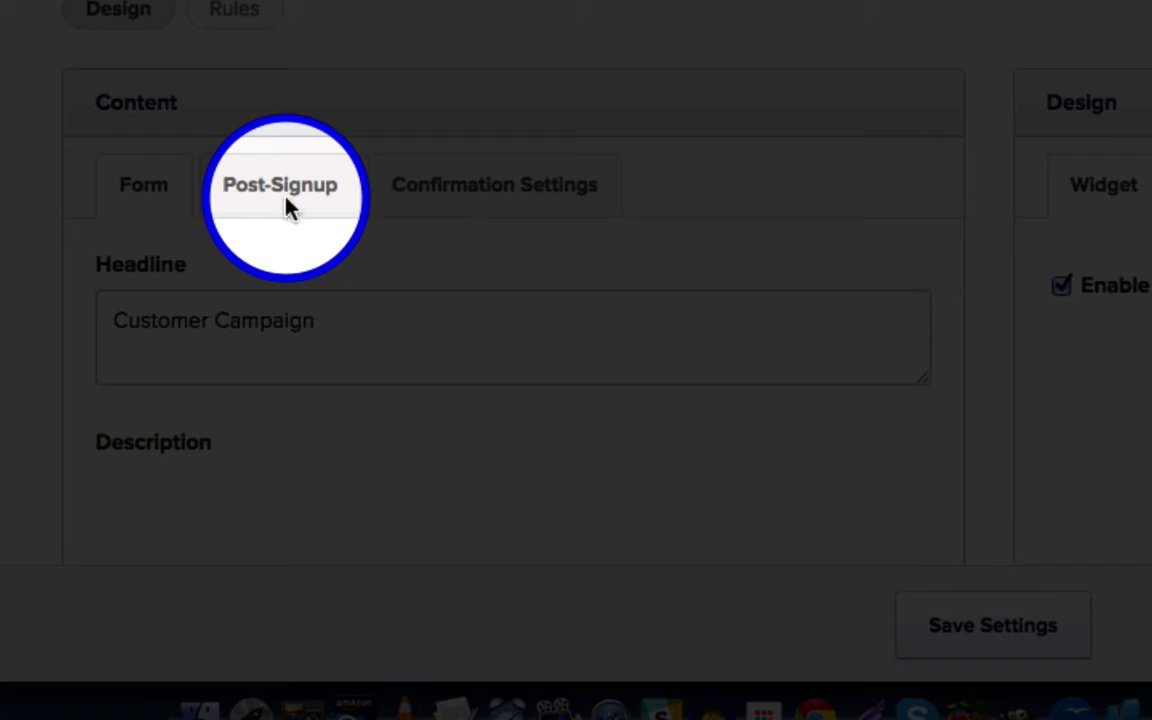
{"action": "left_click", "coordinate": [289, 210]}
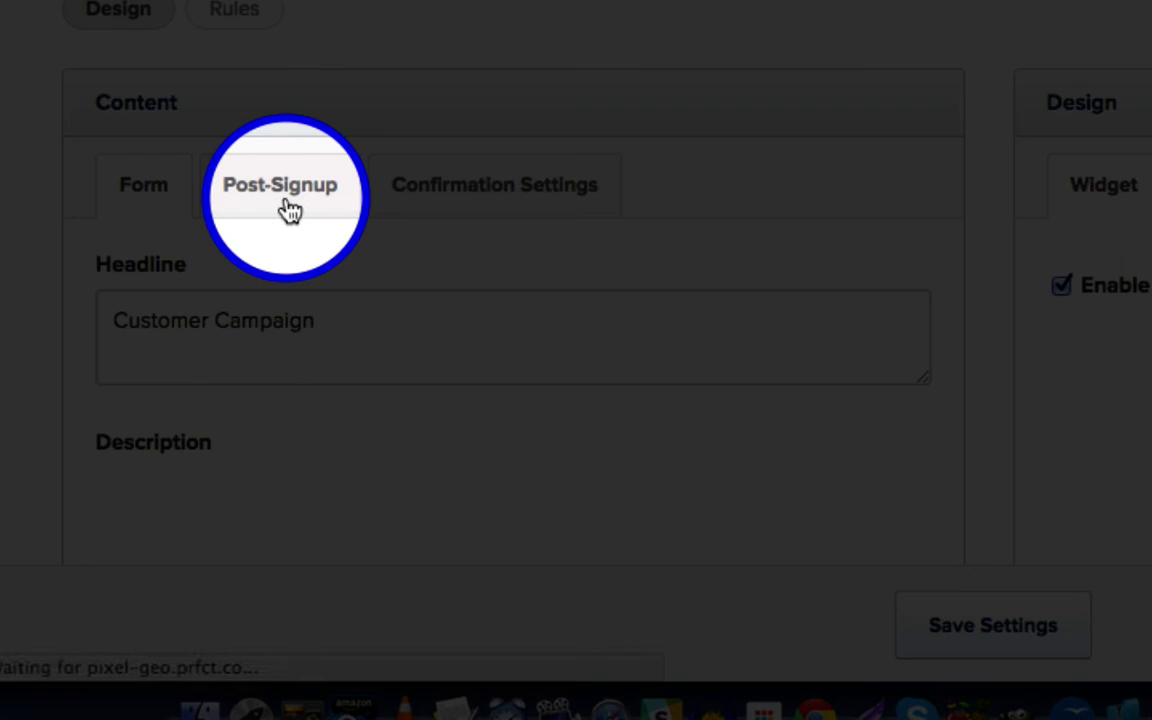
{"action": "scroll", "coordinate": [289, 197], "scroll_direction": "down", "scroll_amount": 3}
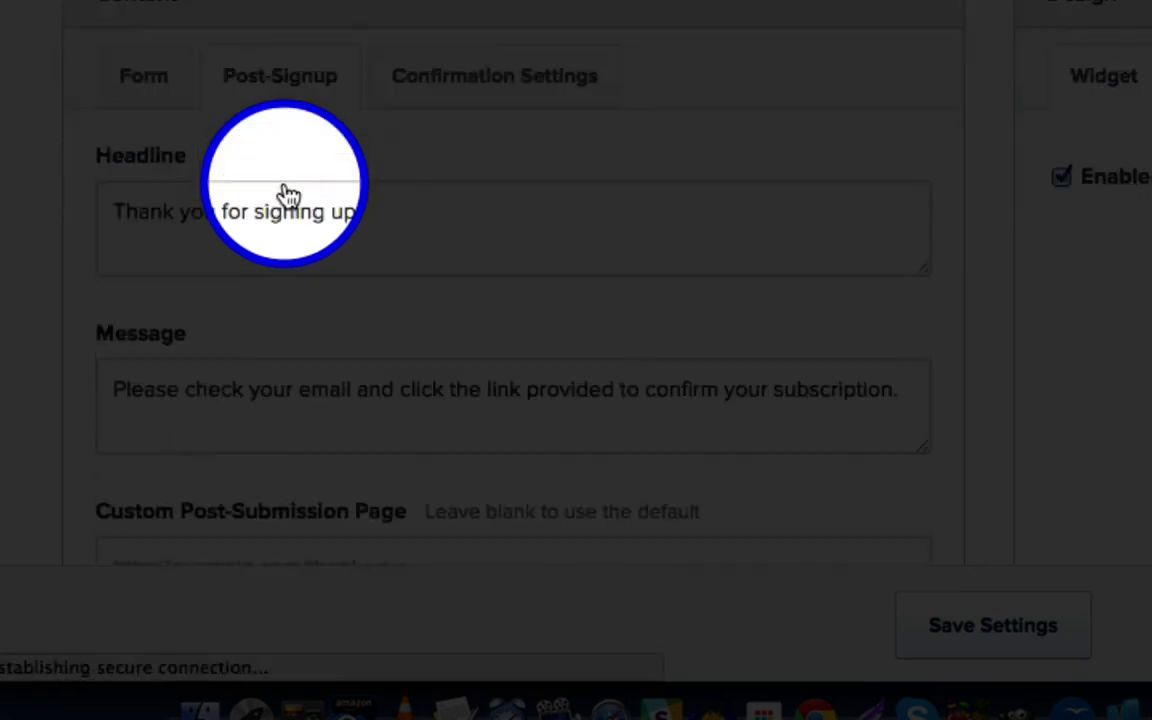
{"action": "scroll", "coordinate": [117, 272], "scroll_direction": "down", "scroll_amount": 4}
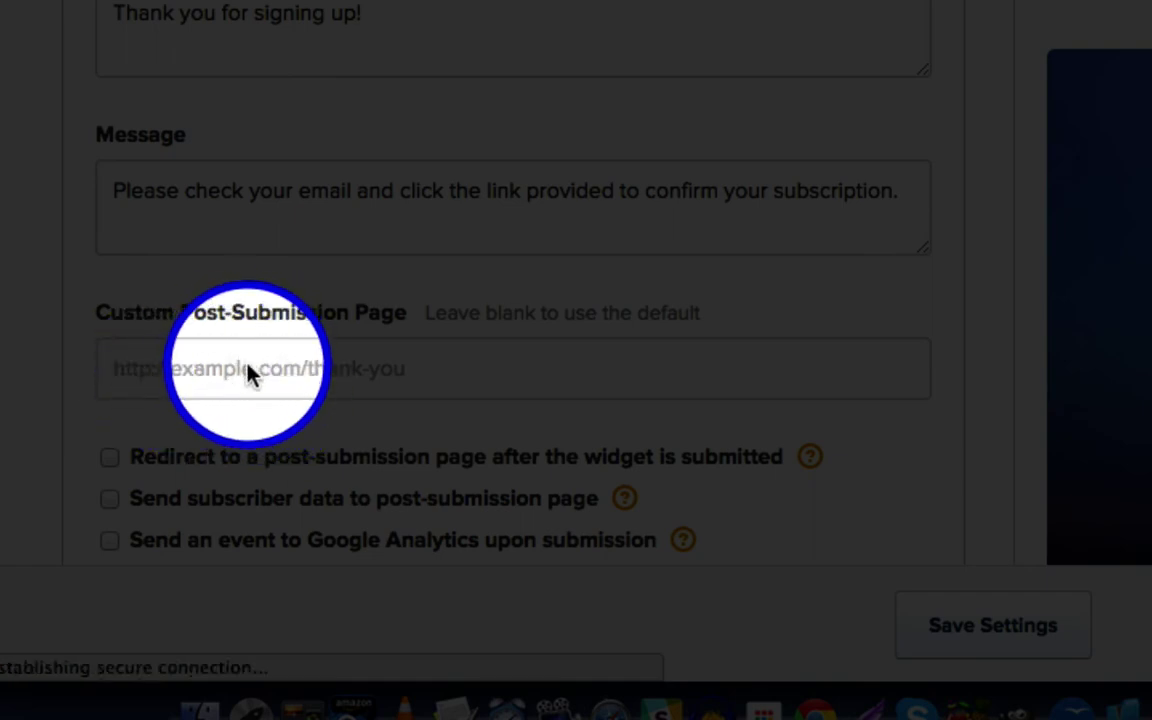
{"action": "scroll", "coordinate": [303, 398], "scroll_direction": "down", "scroll_amount": 1}
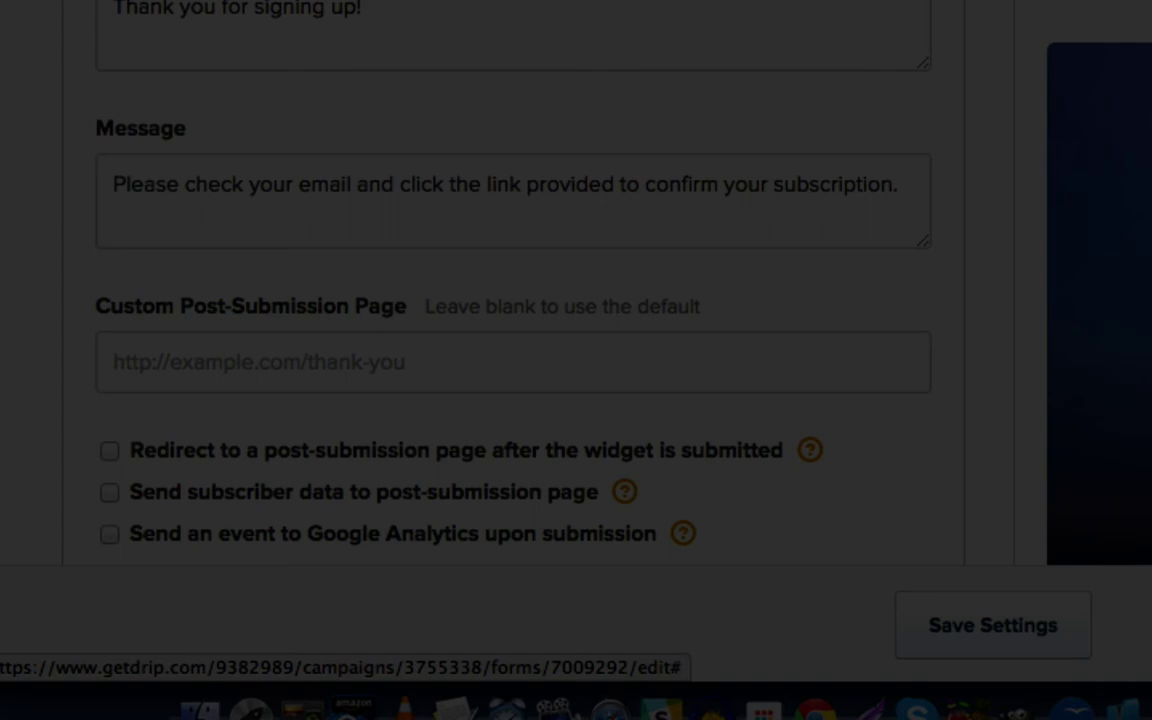
{"action": "scroll", "coordinate": [547, 92], "scroll_direction": "up", "scroll_amount": 5}
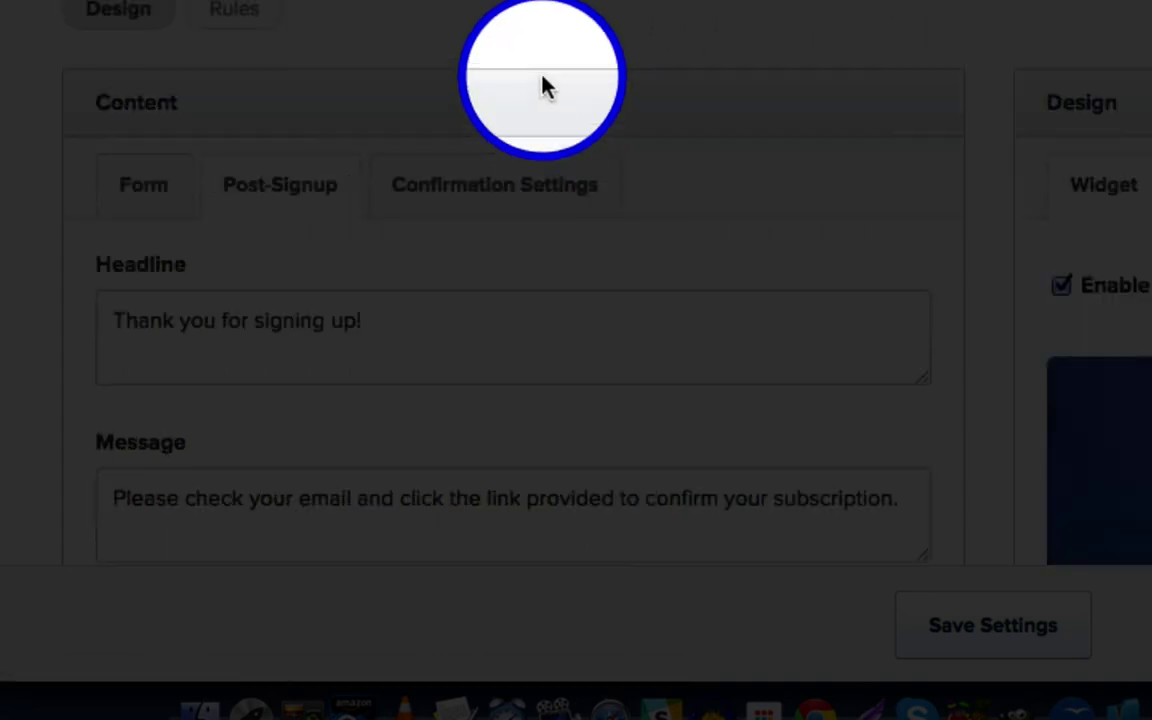
{"action": "left_click", "coordinate": [550, 137]}
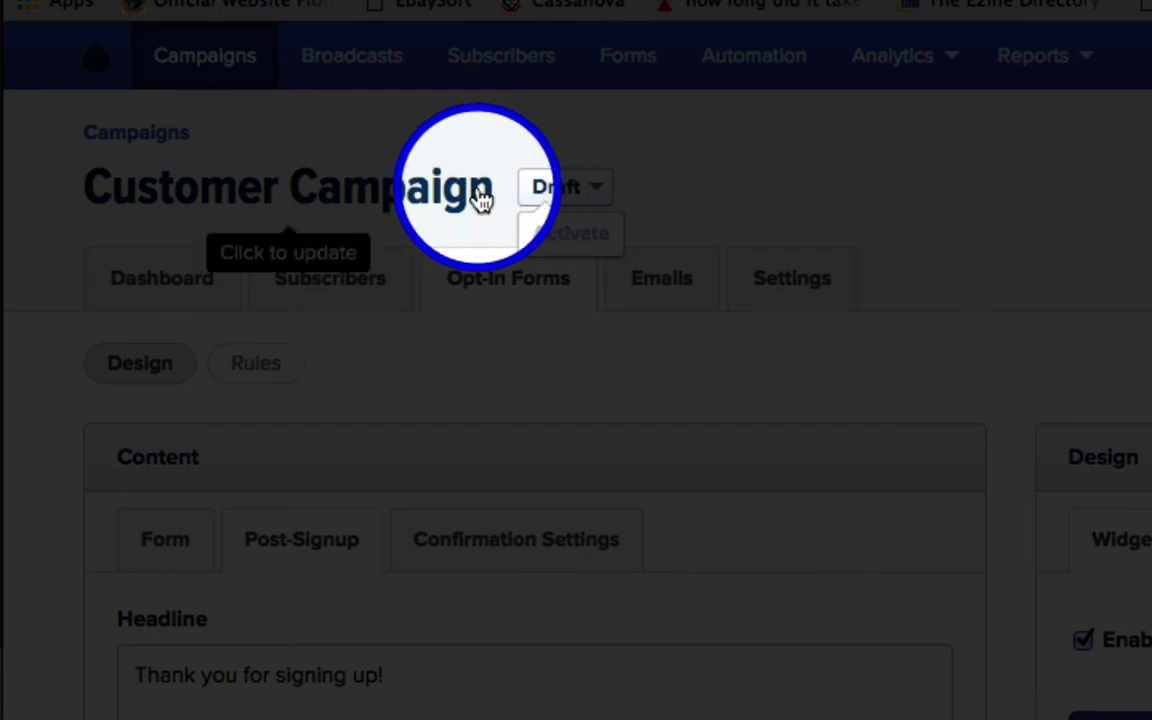
{"action": "mouse_move", "coordinate": [568, 240]}
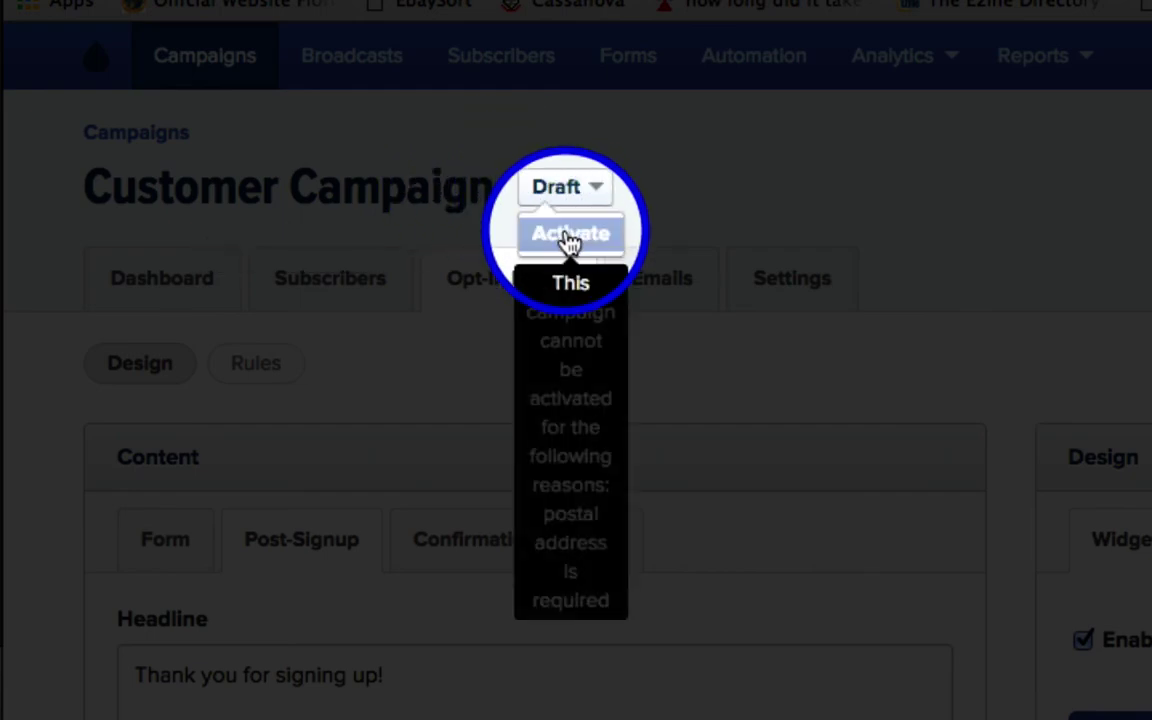